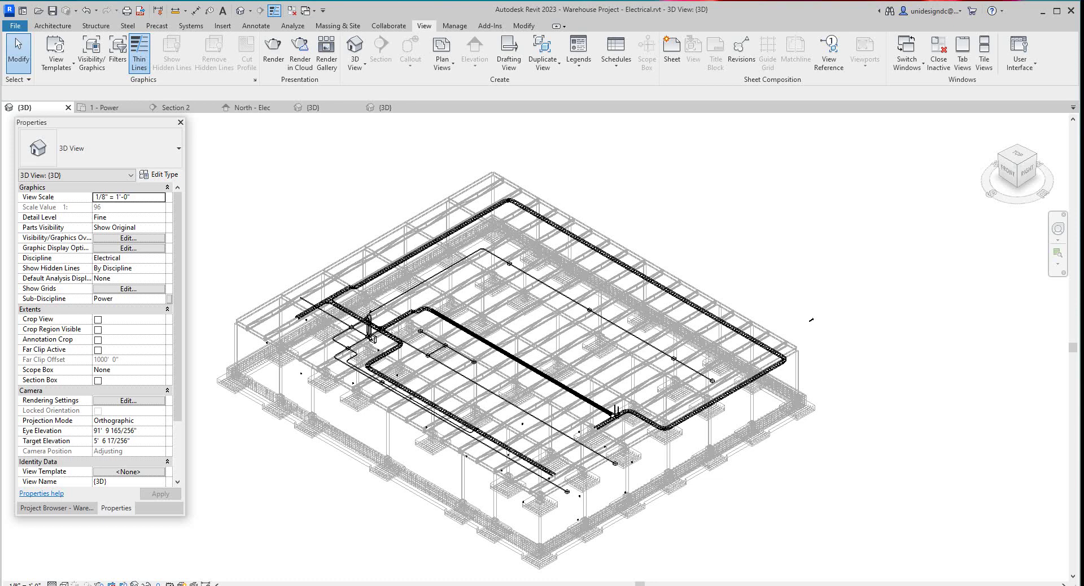
Examine the cable tray and conduit layout in the 3D view and the 1 - Power floor plan
scroll(613, 414, "up", 6)
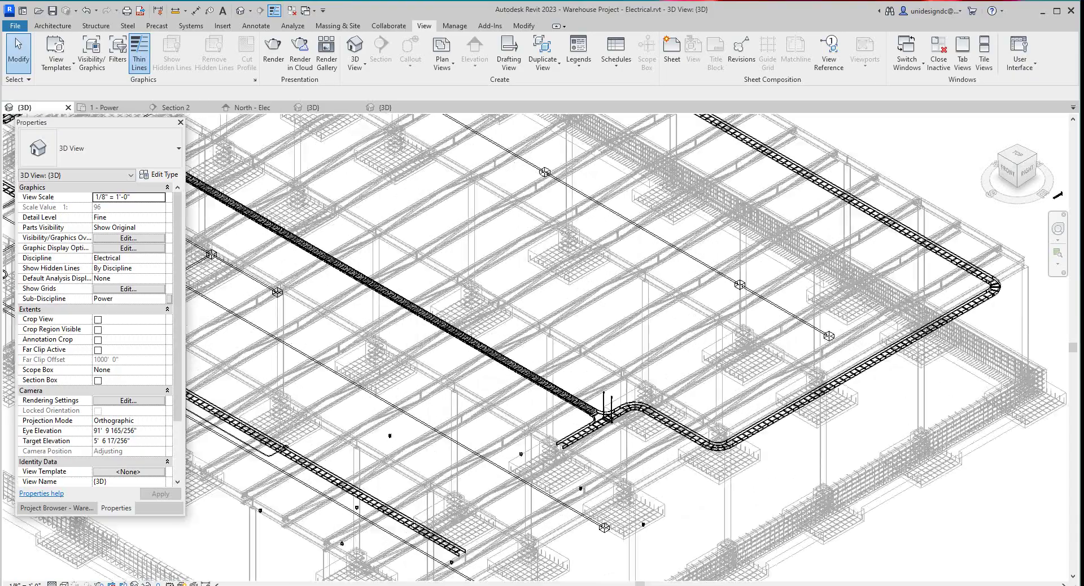
scroll(605, 408, "down", 4)
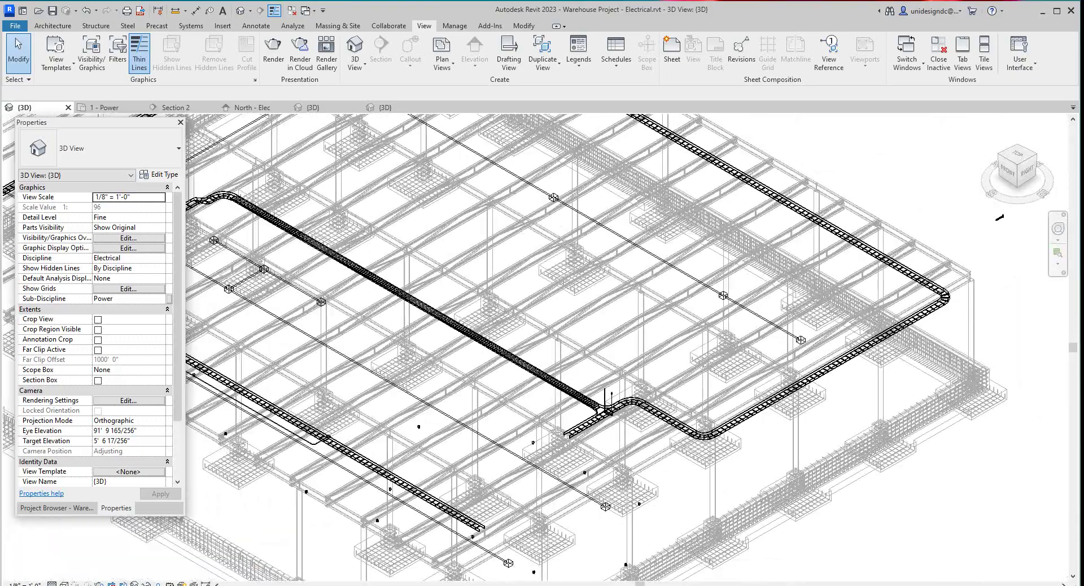
scroll(607, 410, "down", 2)
scroll(609, 412, "down", 2)
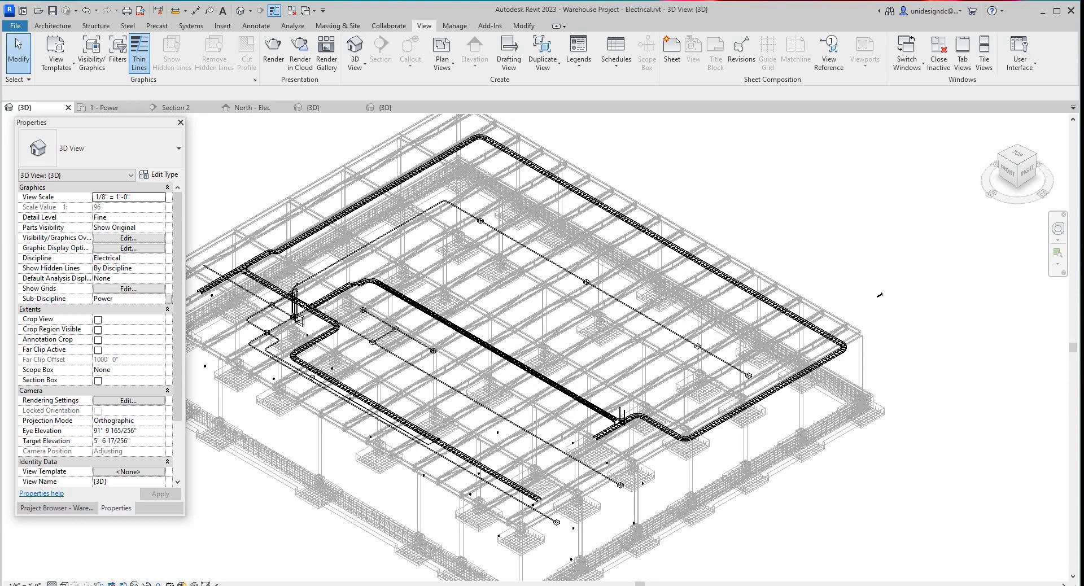
scroll(363, 311, "down", 2)
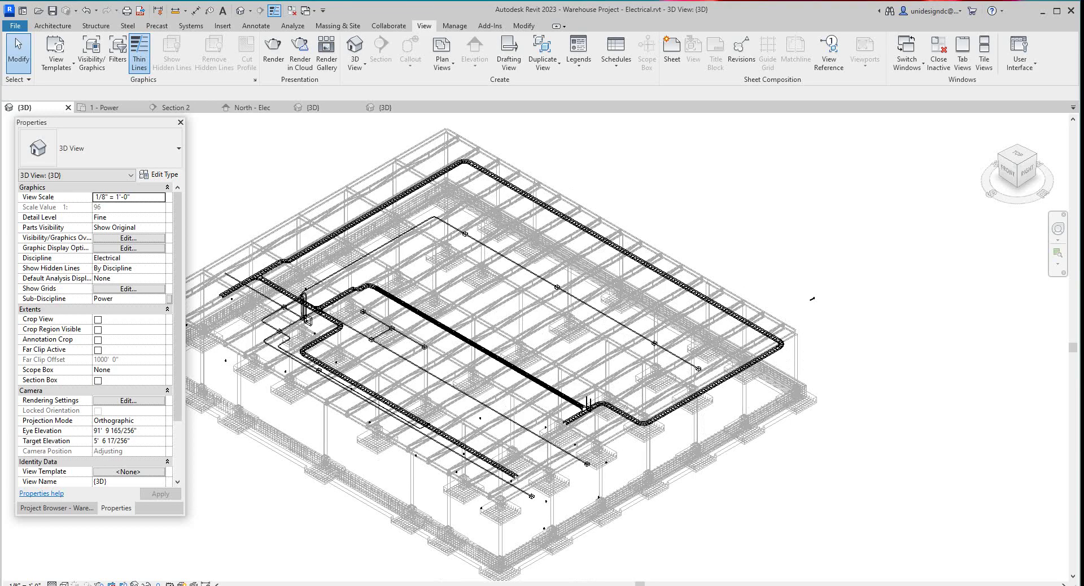
scroll(596, 405, "up", 3)
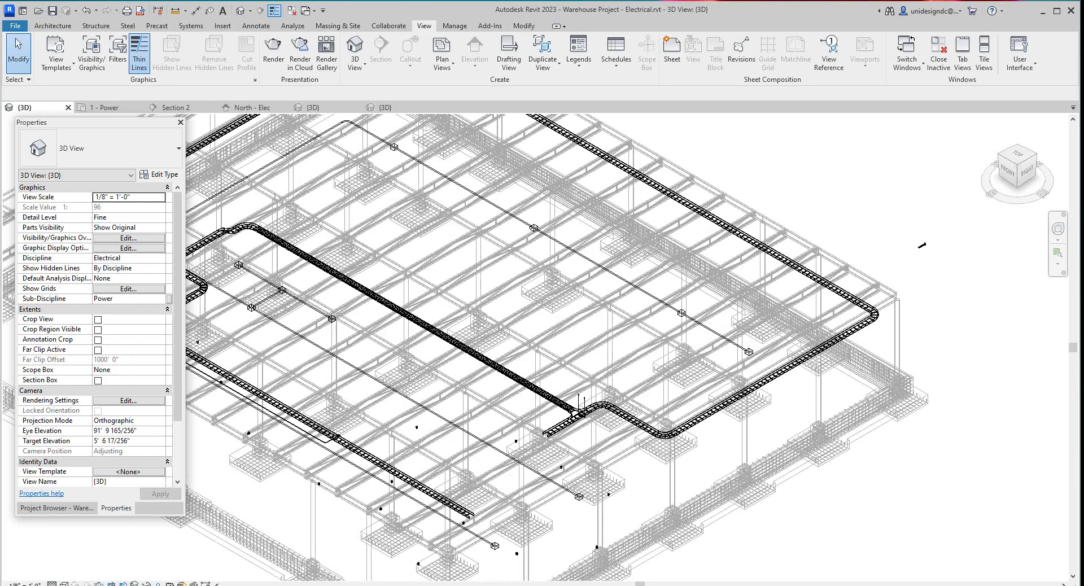
scroll(596, 405, "down", 3)
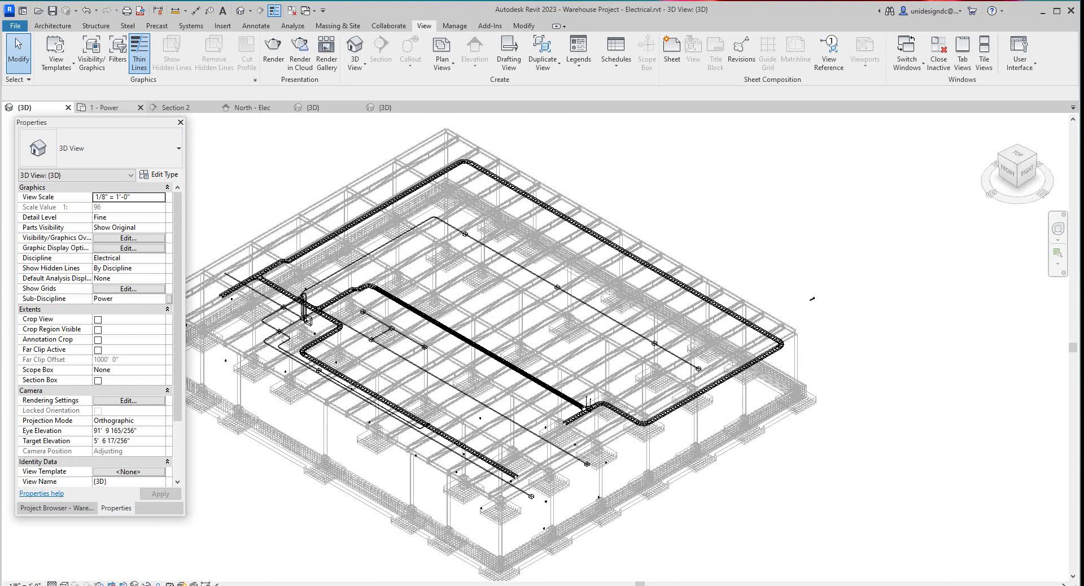
left_click(105, 107)
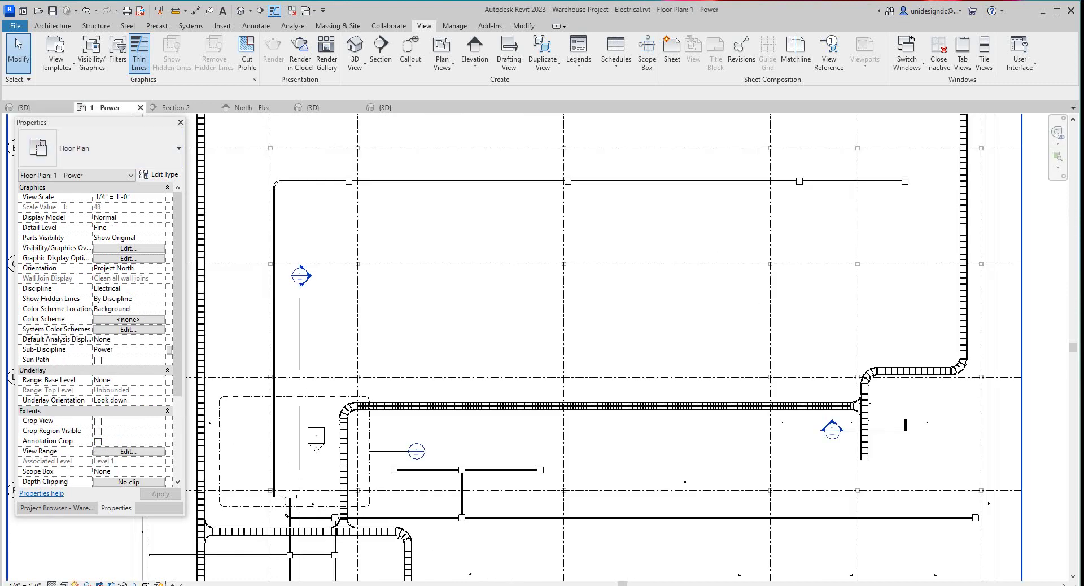
scroll(816, 405, "down", 5)
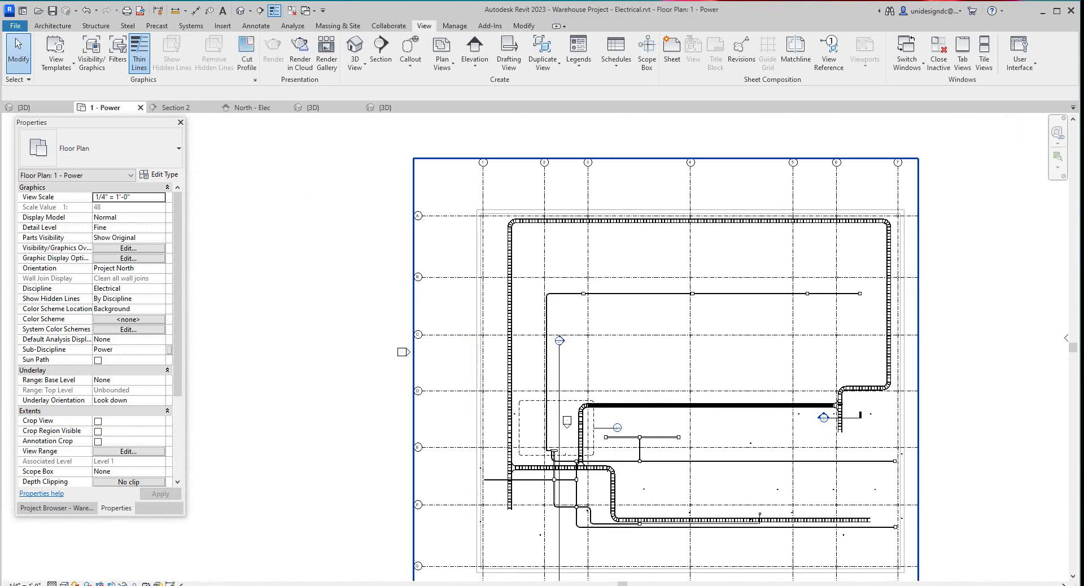
scroll(742, 370, "down", 2)
scroll(691, 336, "up", 3)
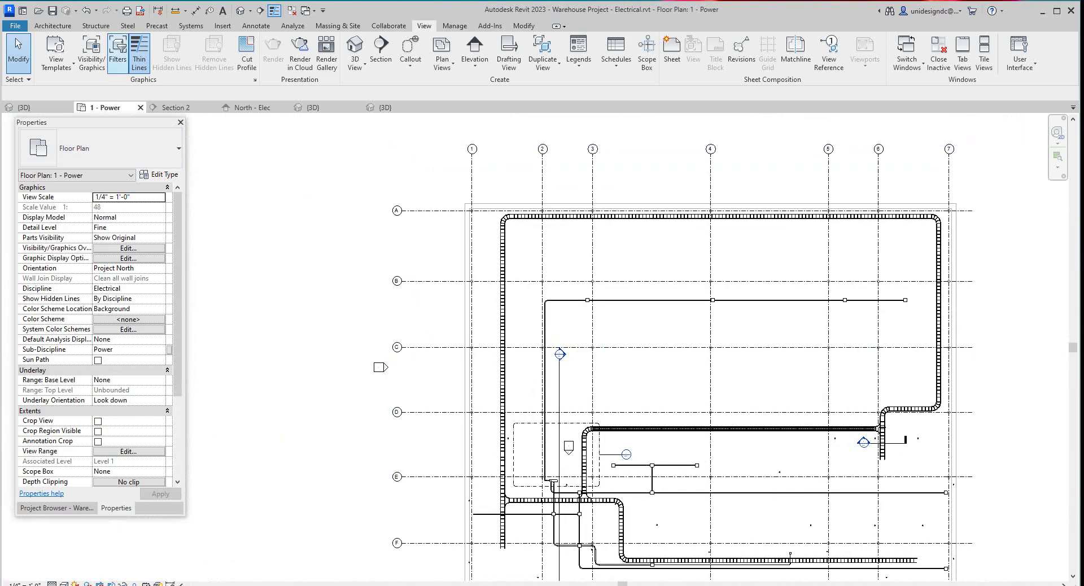
scroll(745, 290, "up", 1)
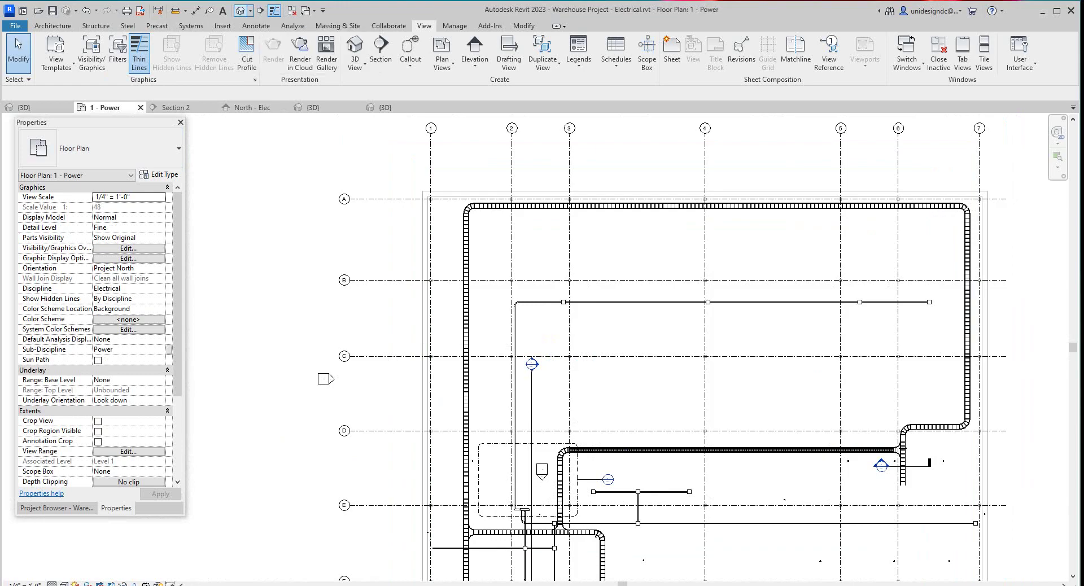
Paste the copied T200E trapeze hanger from the clipboard into the 3D view, beside the outer cable tray run near the building corner
left_click(241, 10)
scroll(858, 312, "up", 5)
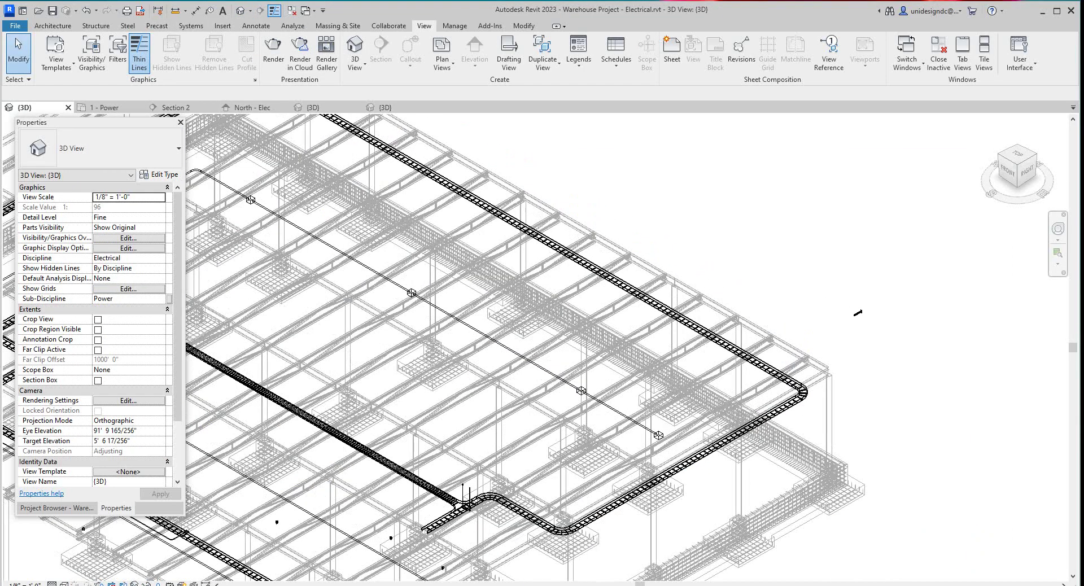
scroll(857, 312, "up", 5)
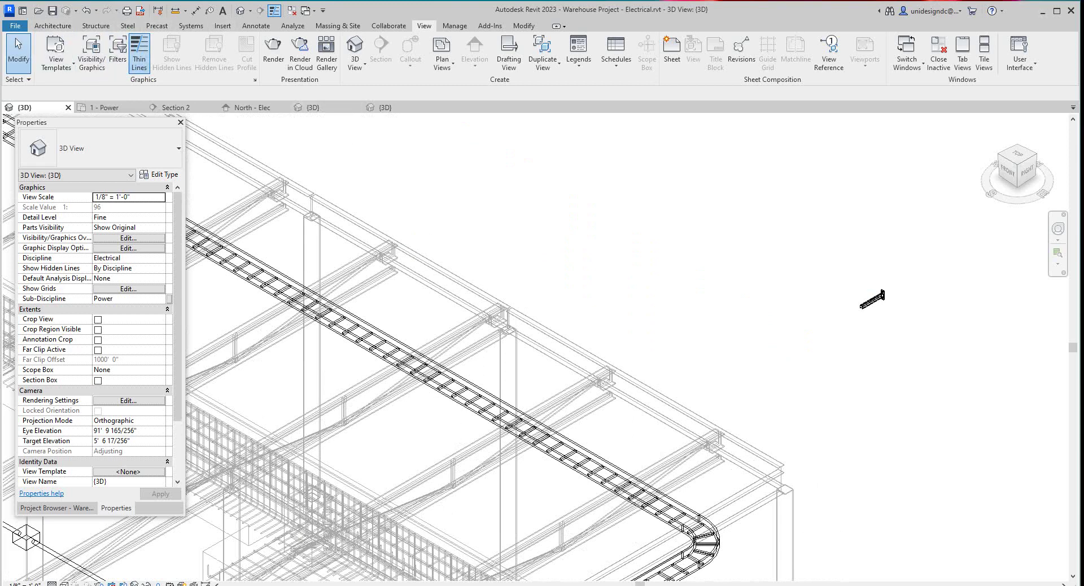
left_click(523, 25)
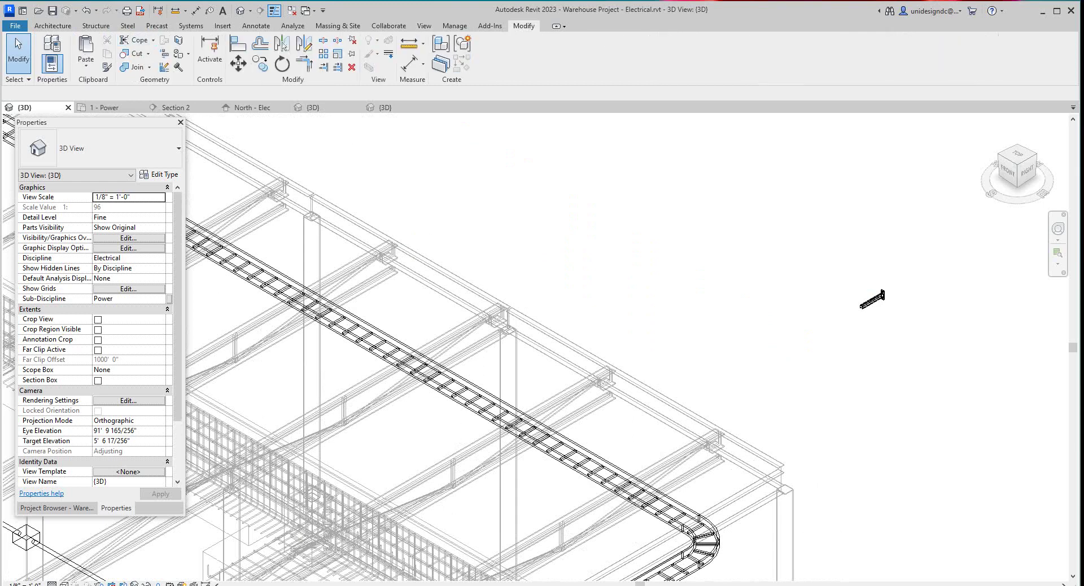
left_click(86, 66)
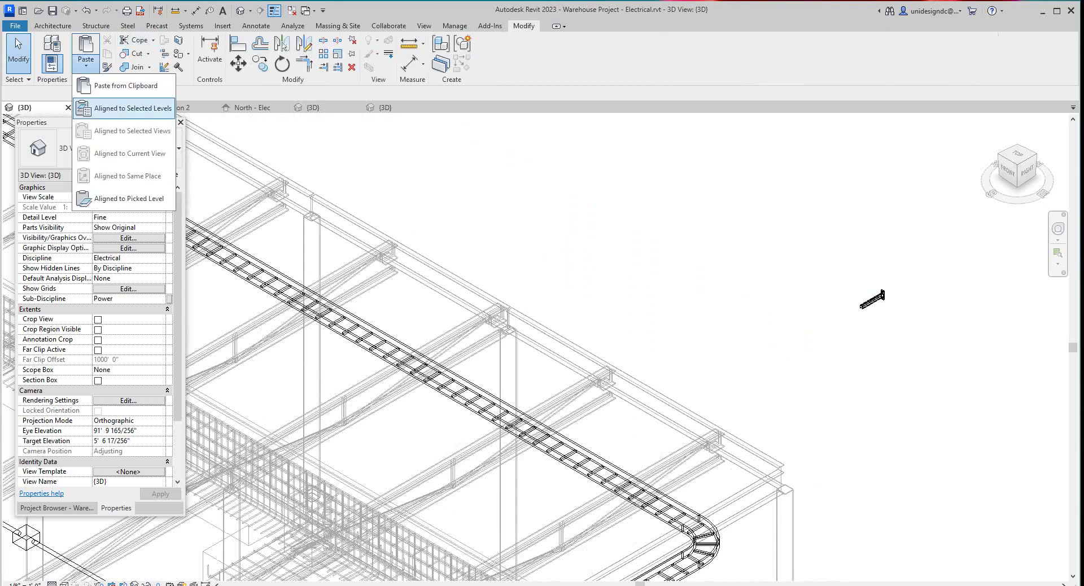
left_click(121, 87)
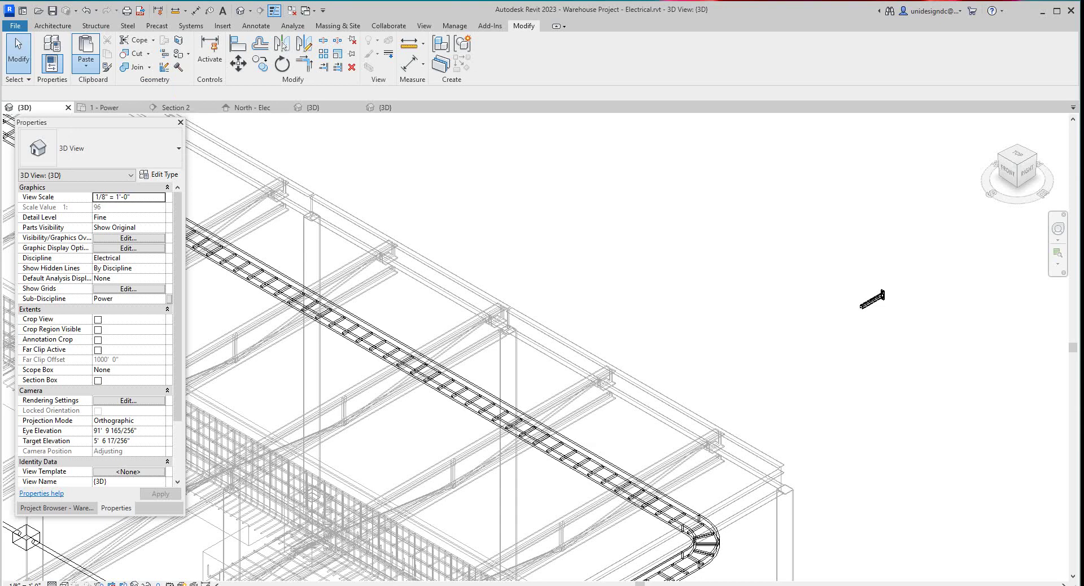
scroll(814, 300, "down", 3)
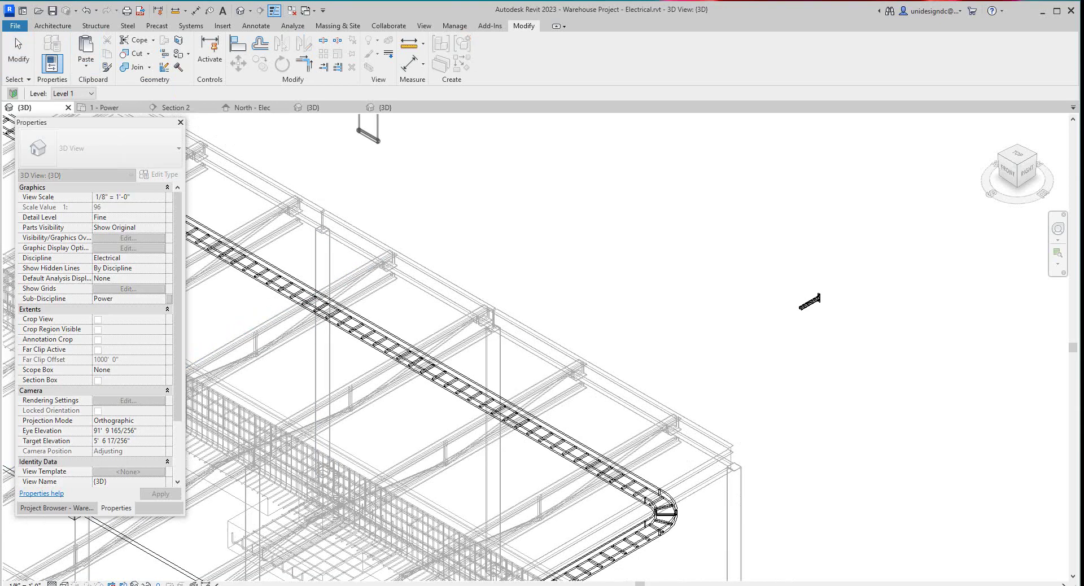
scroll(537, 327, "down", 4)
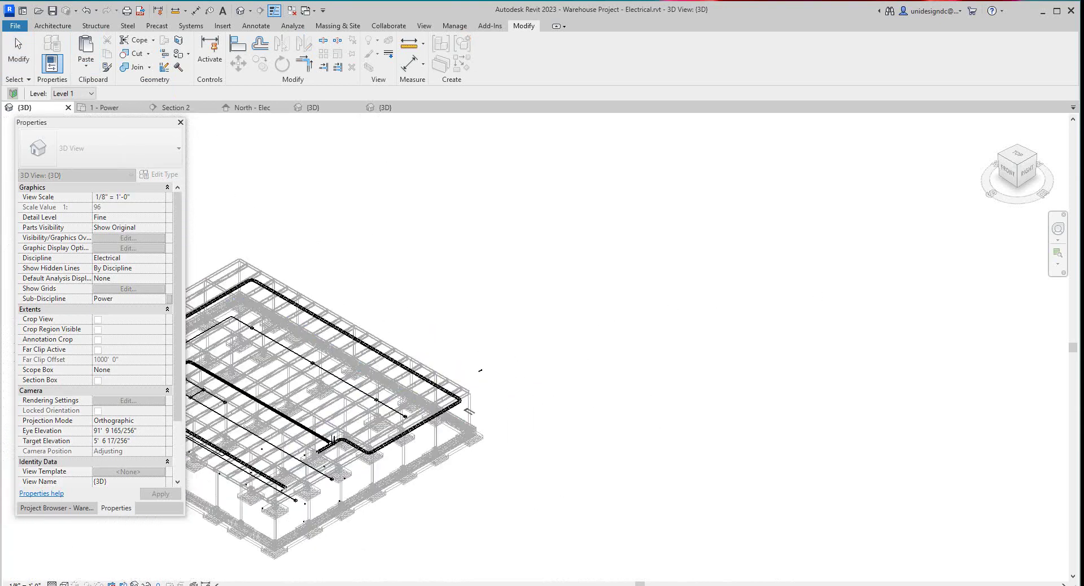
scroll(528, 322, "up", 5)
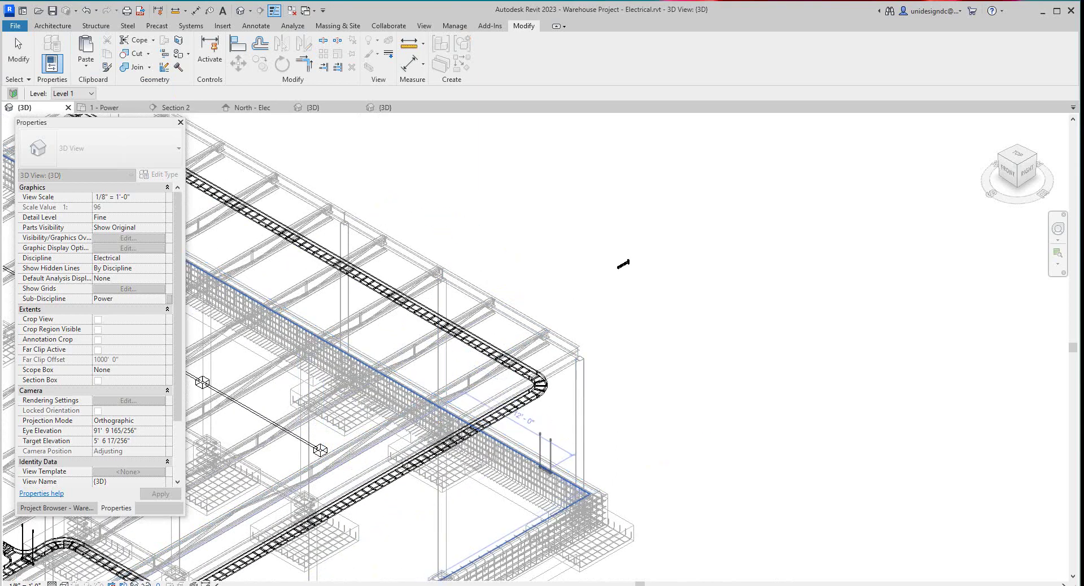
scroll(469, 531, "down", 2)
left_click(439, 501)
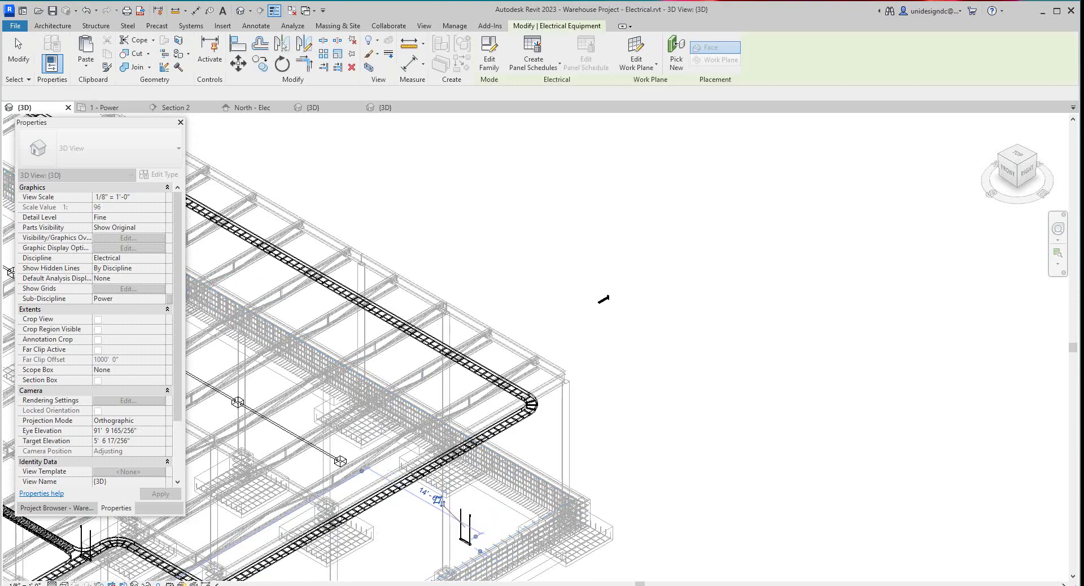
scroll(664, 401, "down", 4)
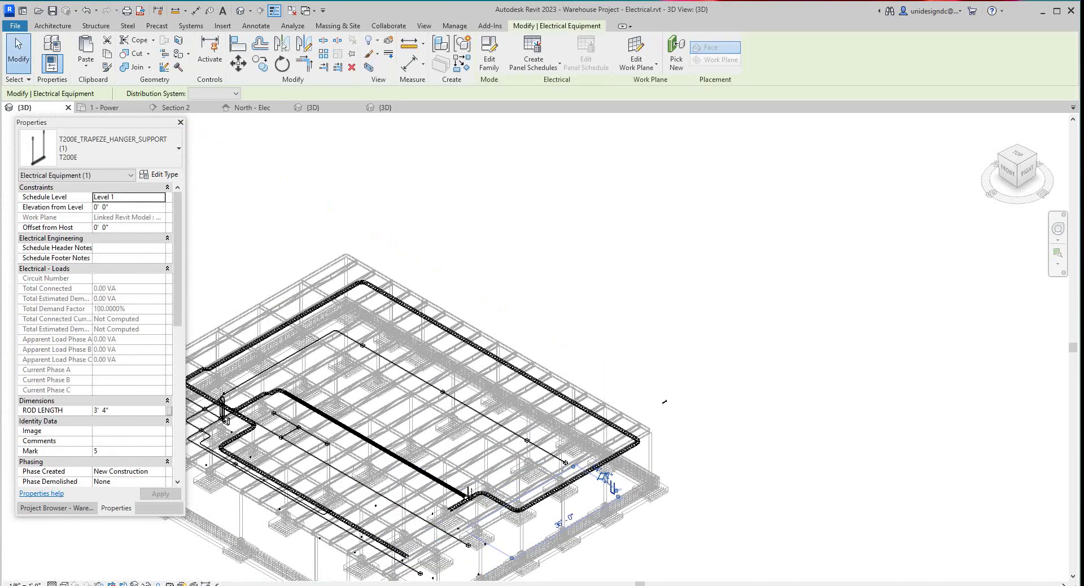
scroll(649, 510, "up", 4)
left_click(649, 510)
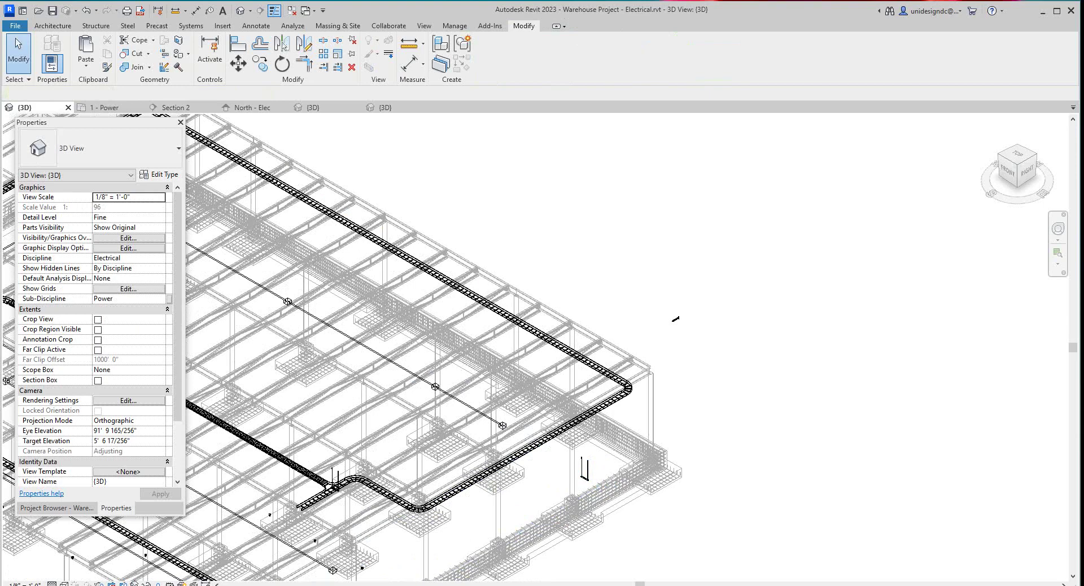
Check the elevation properties of the outer ladder cable tray and the pasted trapeze hanger in the 3D view
scroll(547, 437, "up", 2)
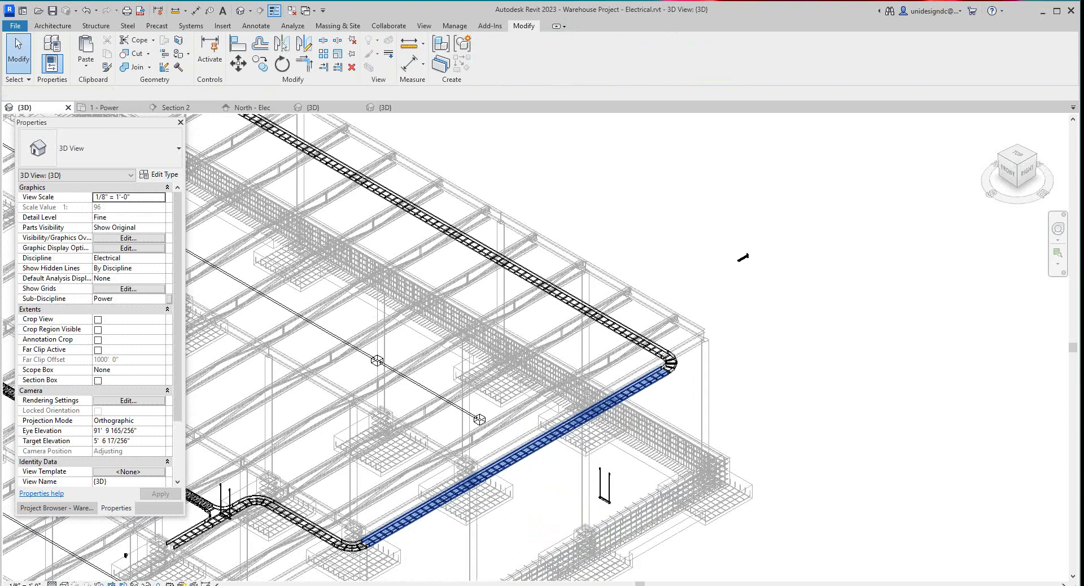
left_click(529, 448)
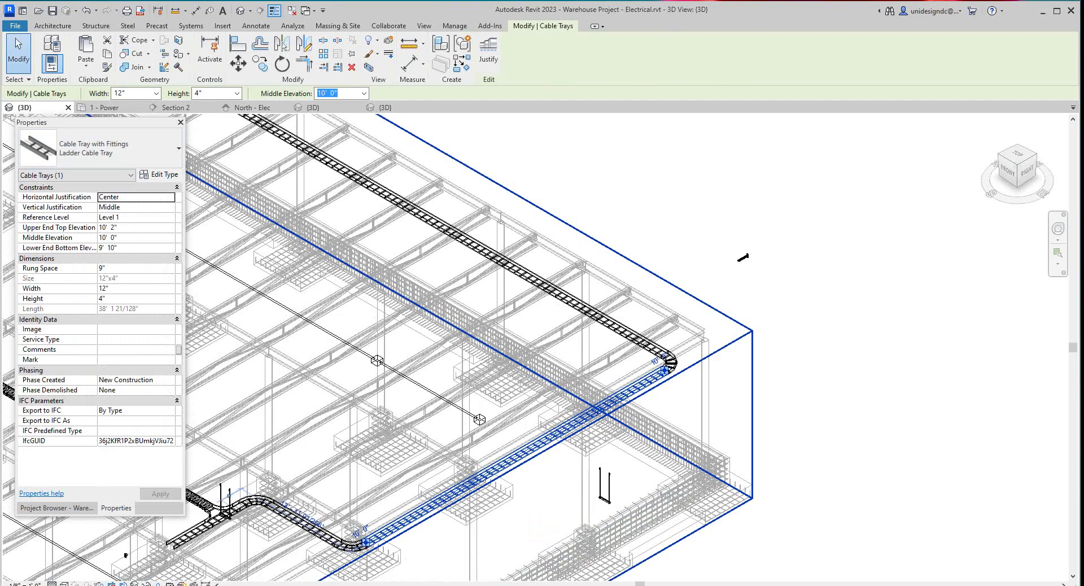
key("Escape")
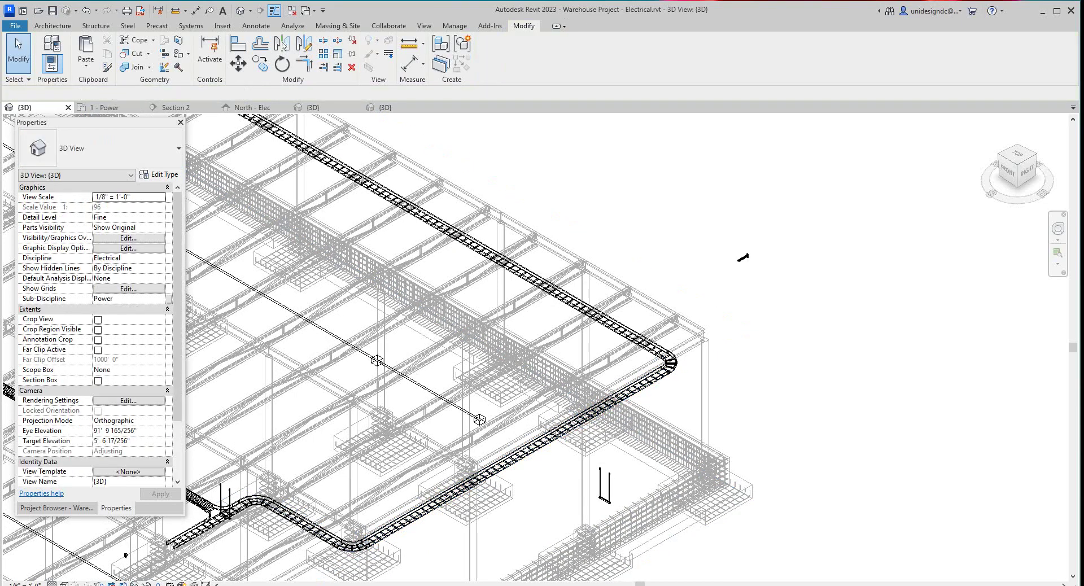
scroll(533, 514, "up", 2)
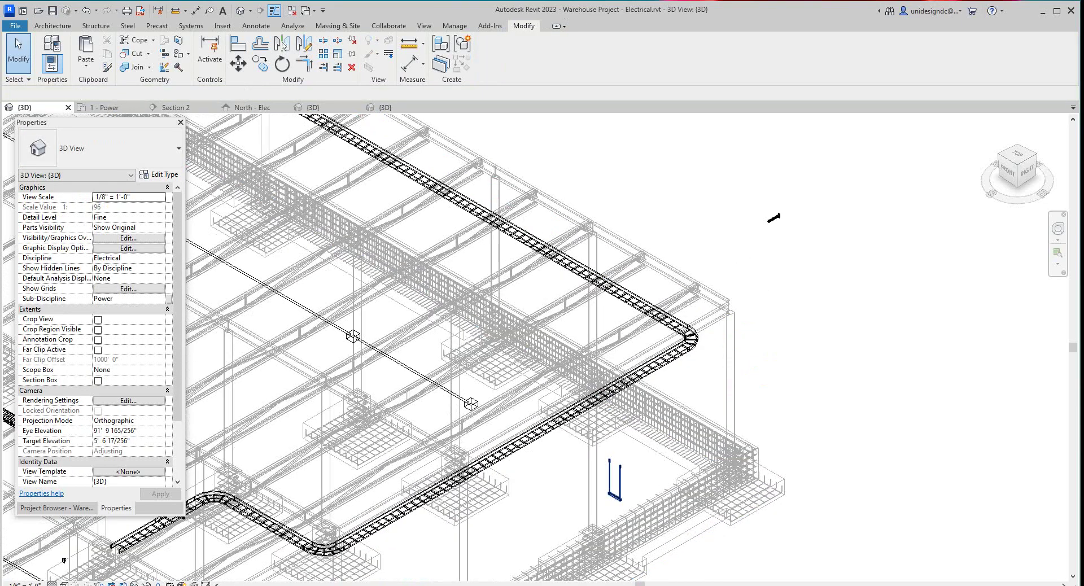
left_click(615, 480)
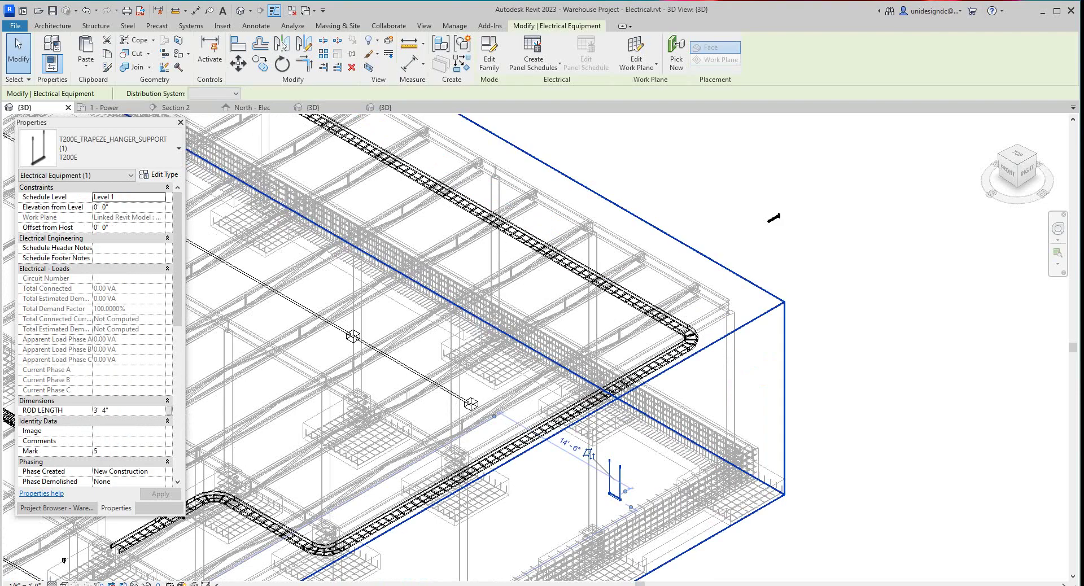
key("Escape")
scroll(529, 338, "down", 3)
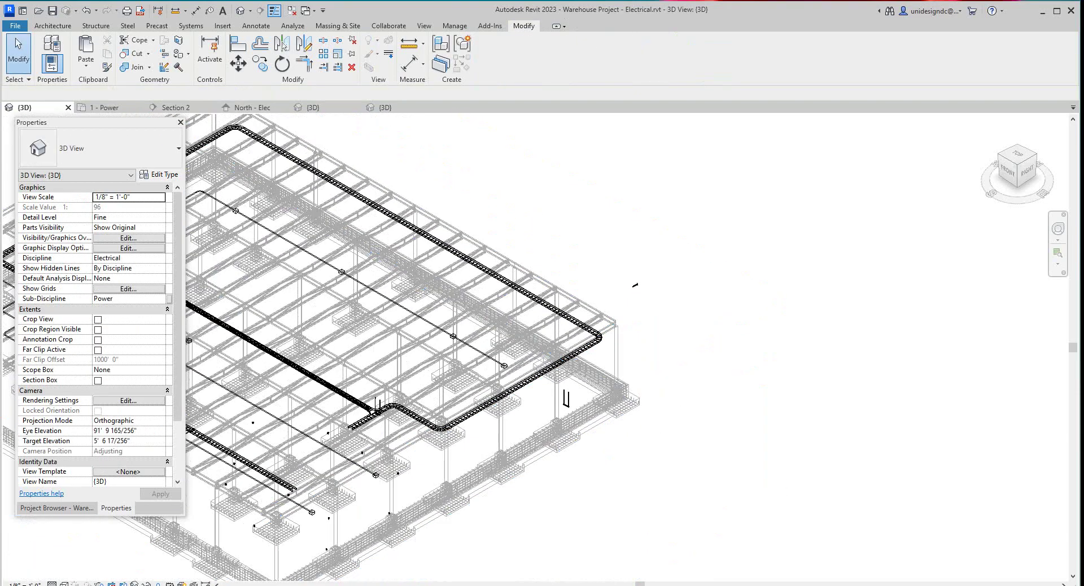
middle_click_drag(635, 285, 632, 307, "shift")
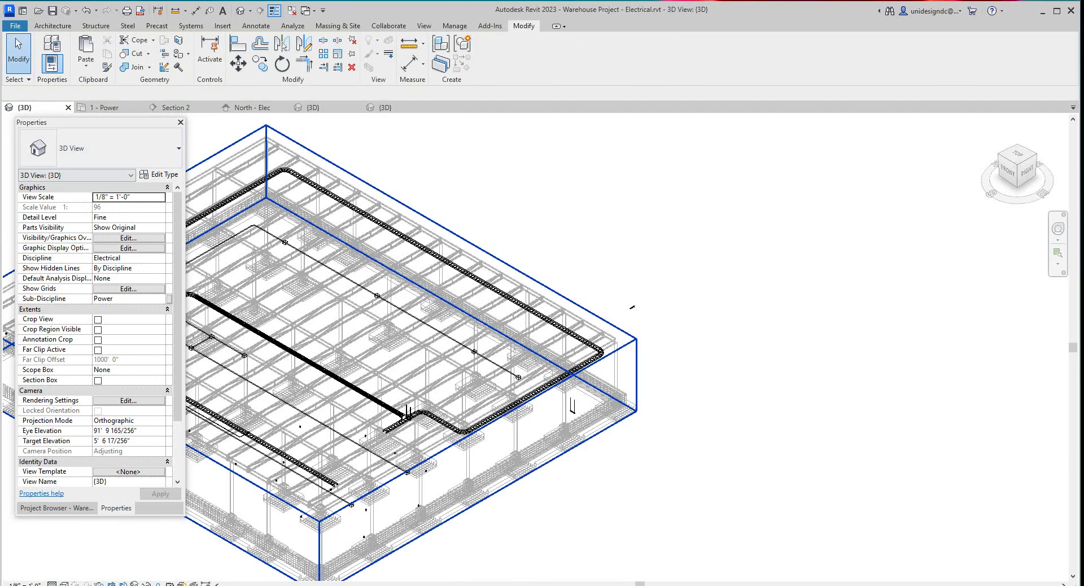
Open the 1 - Power floor plan and locate the pasted hanger on the cable tray between grids 6 and 7
left_click(106, 107)
scroll(706, 391, "down", 5)
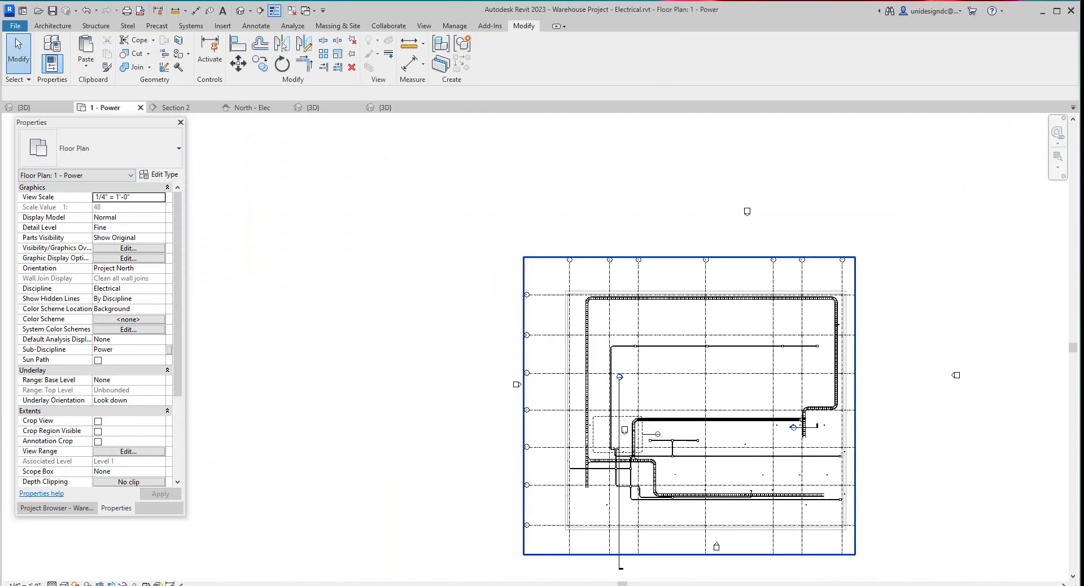
scroll(790, 507, "up", 4)
scroll(770, 522, "up", 2)
scroll(871, 315, "down", 4)
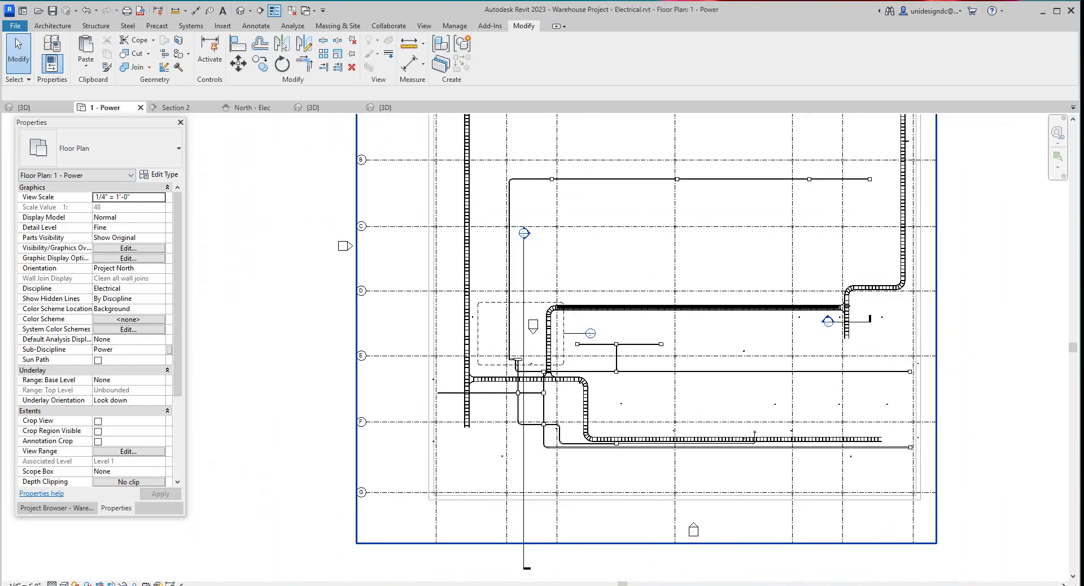
scroll(893, 169, "up", 6)
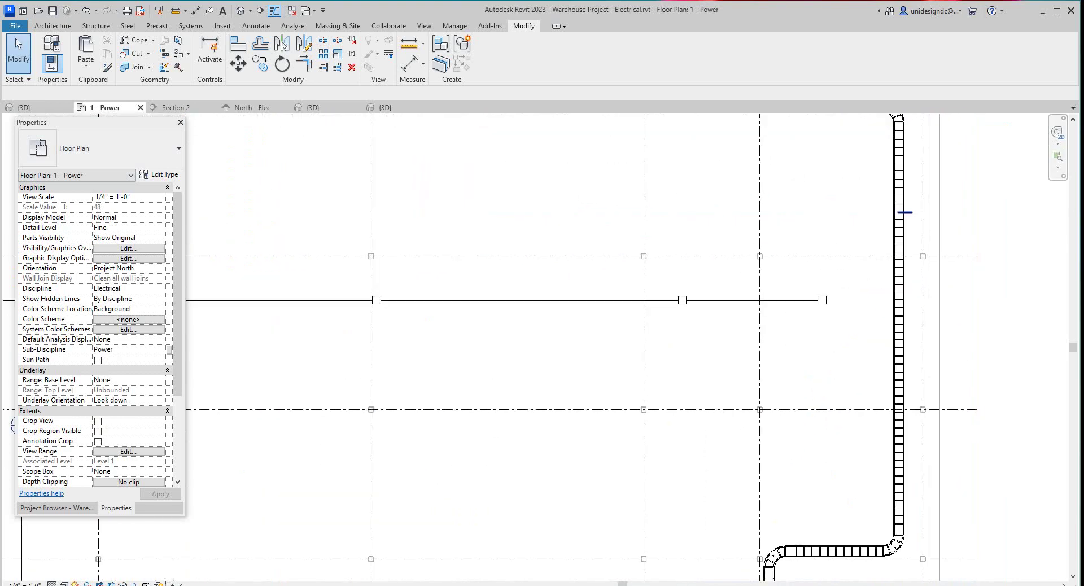
scroll(862, 322, "down", 5)
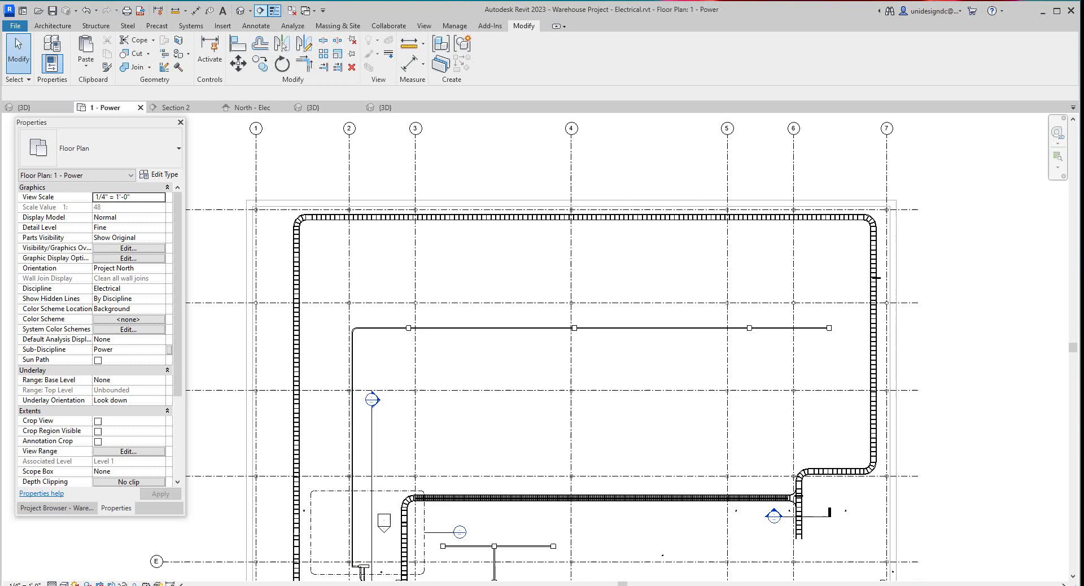
Draw a building section across the cable tray between grids 6 and 7, just above grid B and facing the pasted hanger
left_click(259, 10)
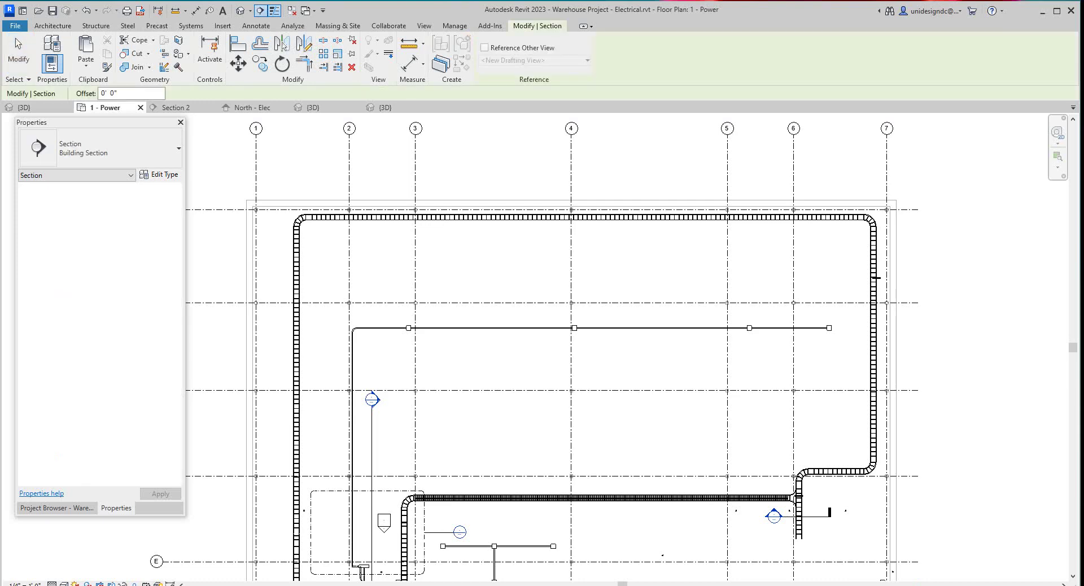
left_click(837, 296)
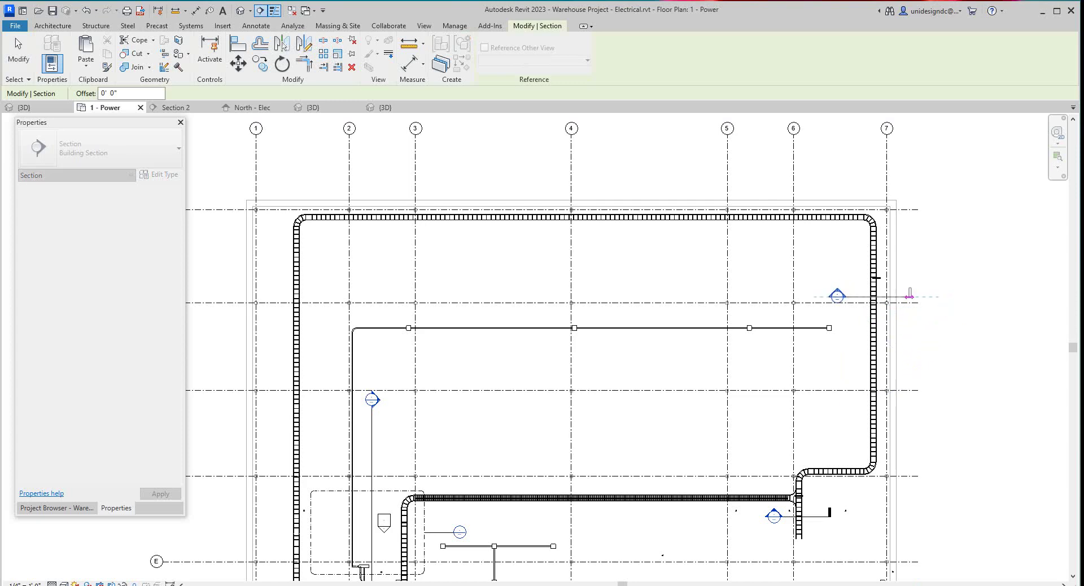
left_click(910, 296)
key("Escape")
key("Escape")
scroll(889, 285, "up", 5)
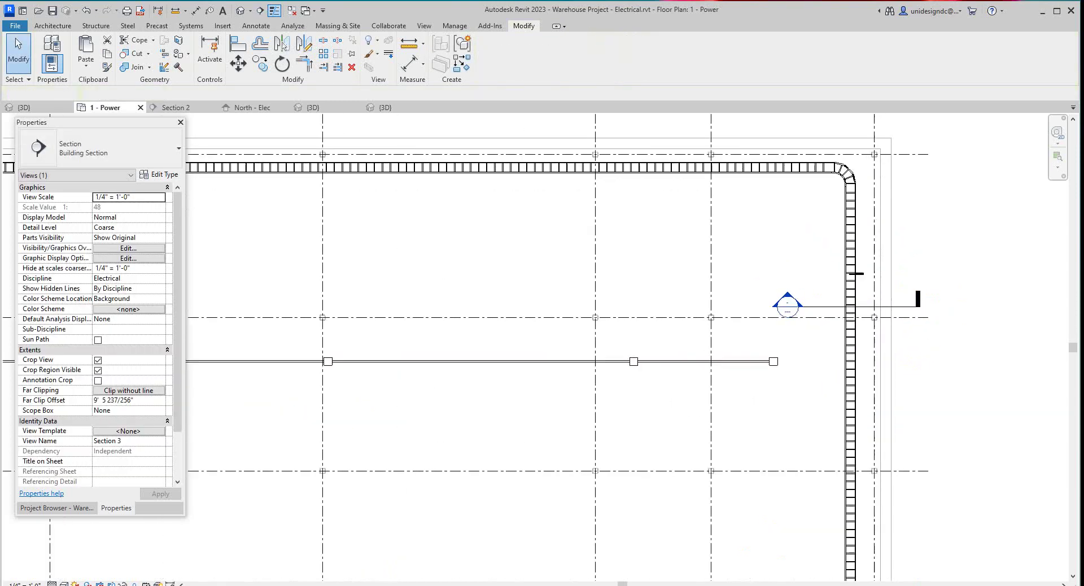
Open the new building section drawn across the cable tray and set its detail level to Fine
left_click(892, 311)
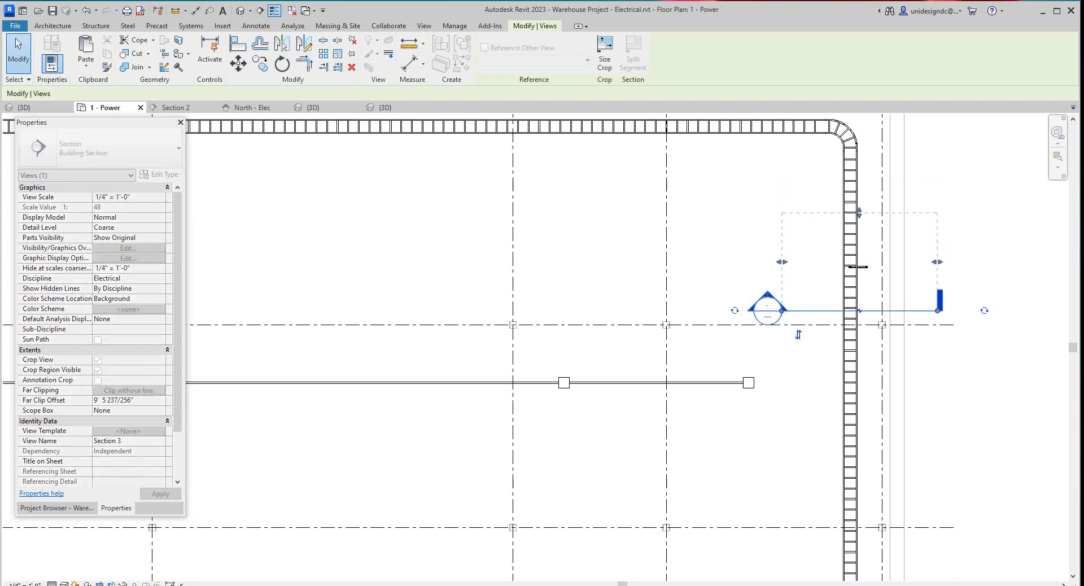
key("Escape")
left_click(952, 305)
key("Escape")
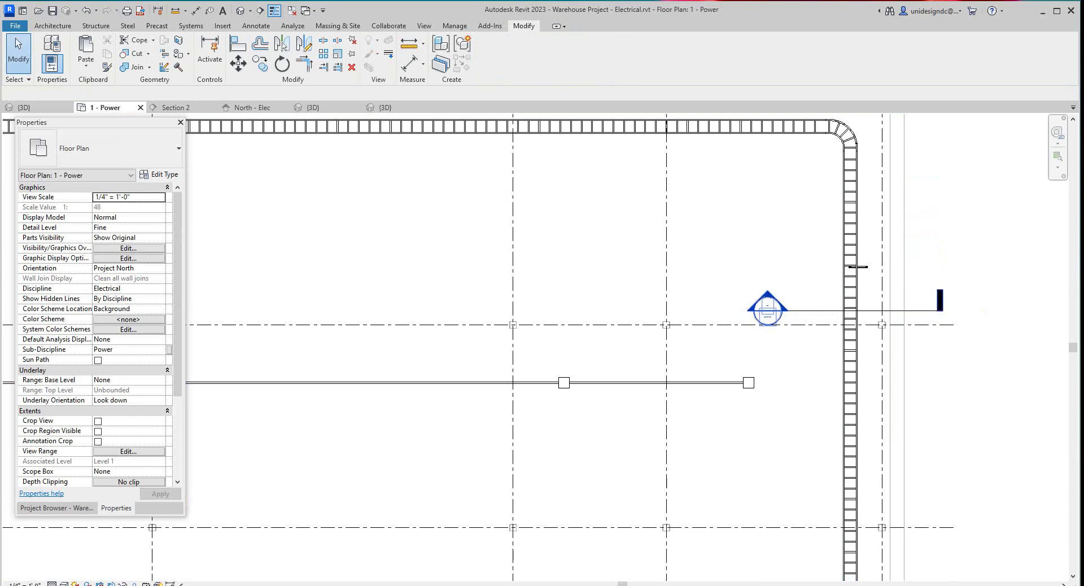
double_click(767, 307)
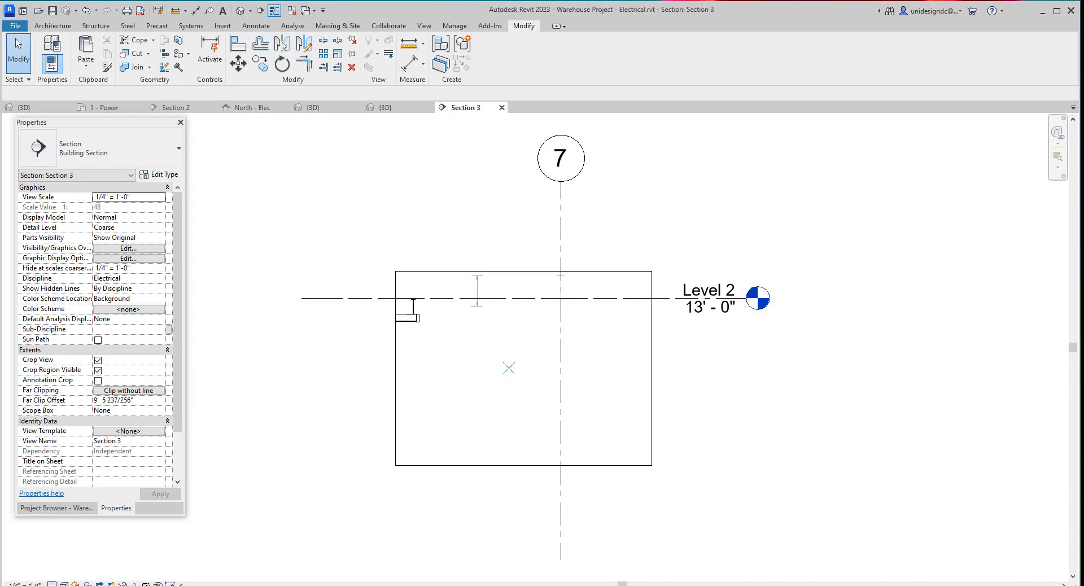
left_click(52, 583)
left_click(67, 573)
scroll(496, 368, "up", 3)
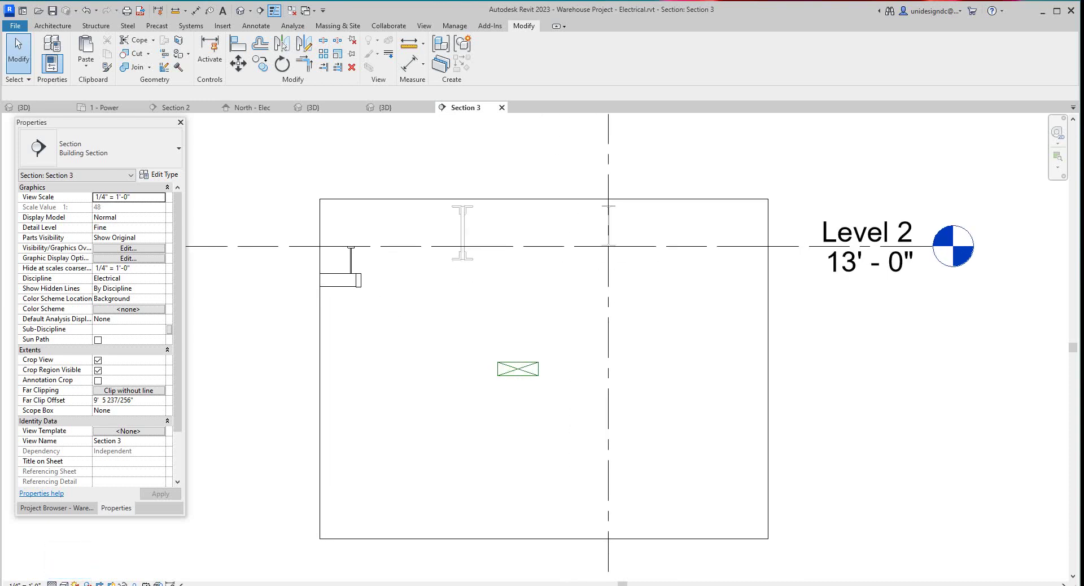
Extend the section's crop region downward past Level 1 to include the hanger at floor level
scroll(472, 393, "down", 4)
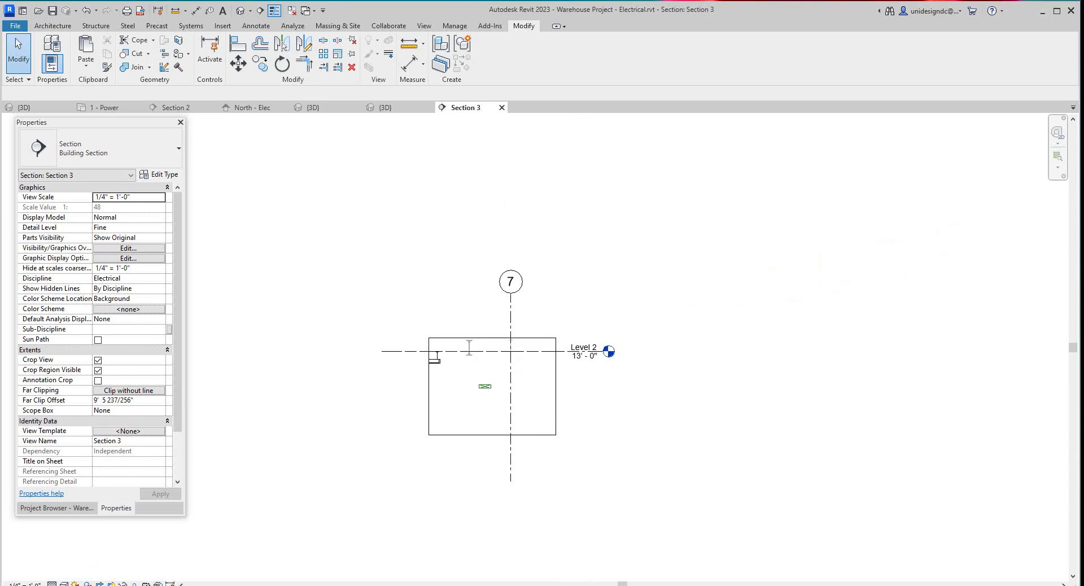
left_click(430, 356)
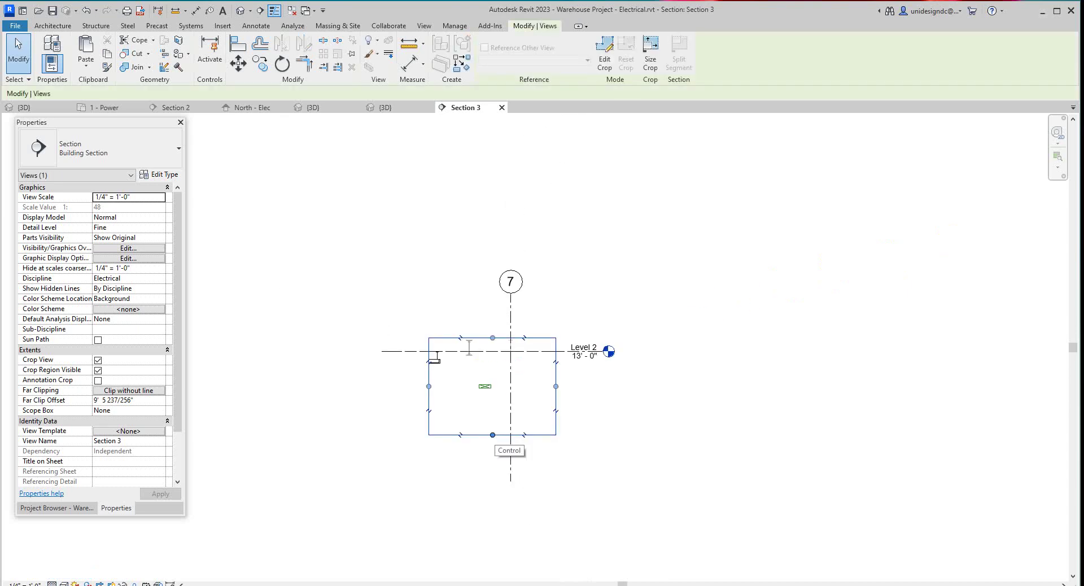
left_click_drag(492, 469, 492, 520)
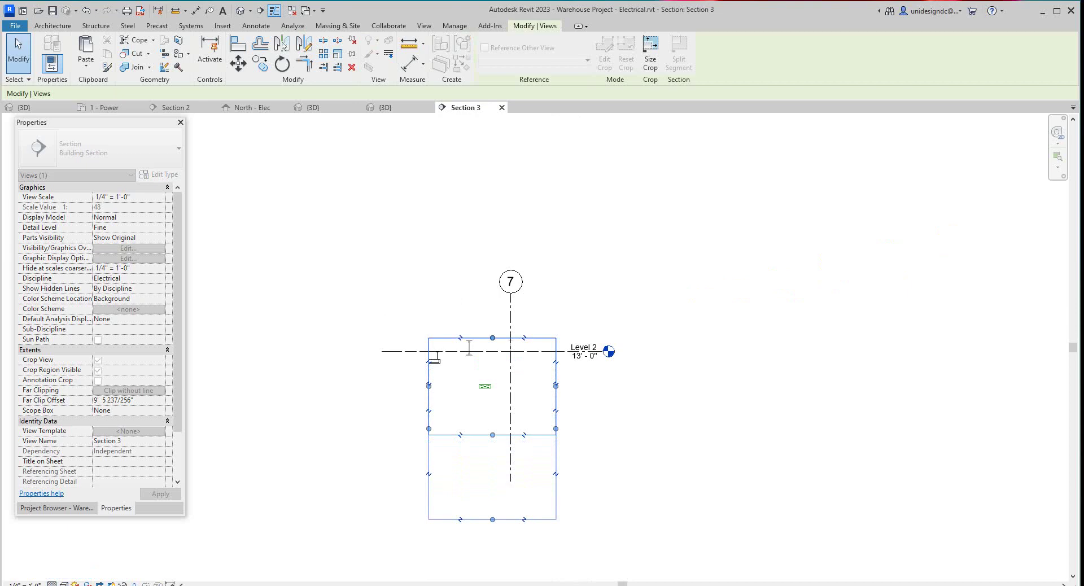
scroll(493, 504, "up", 3)
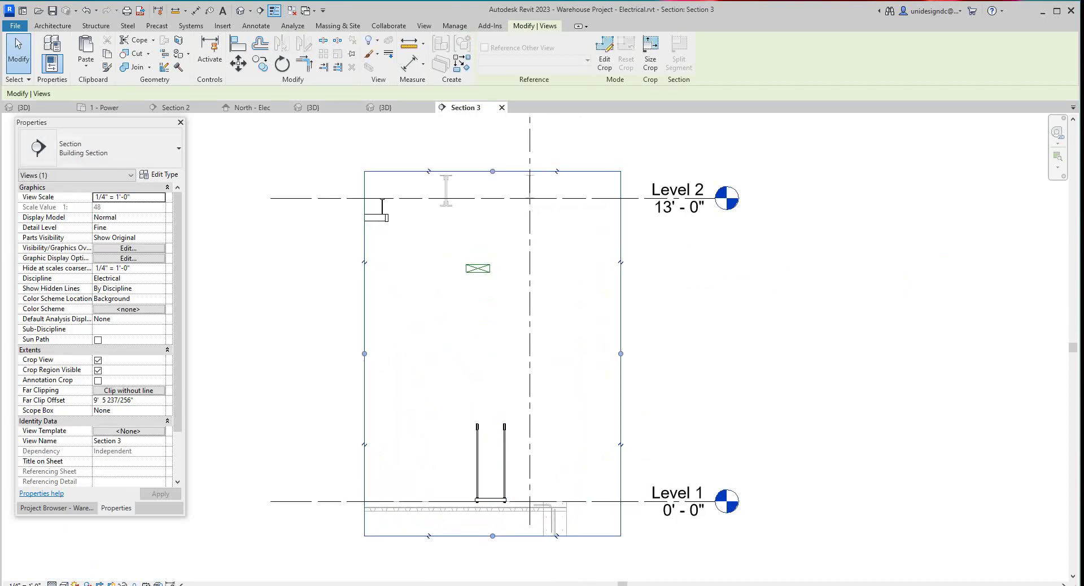
scroll(465, 272, "up", 1)
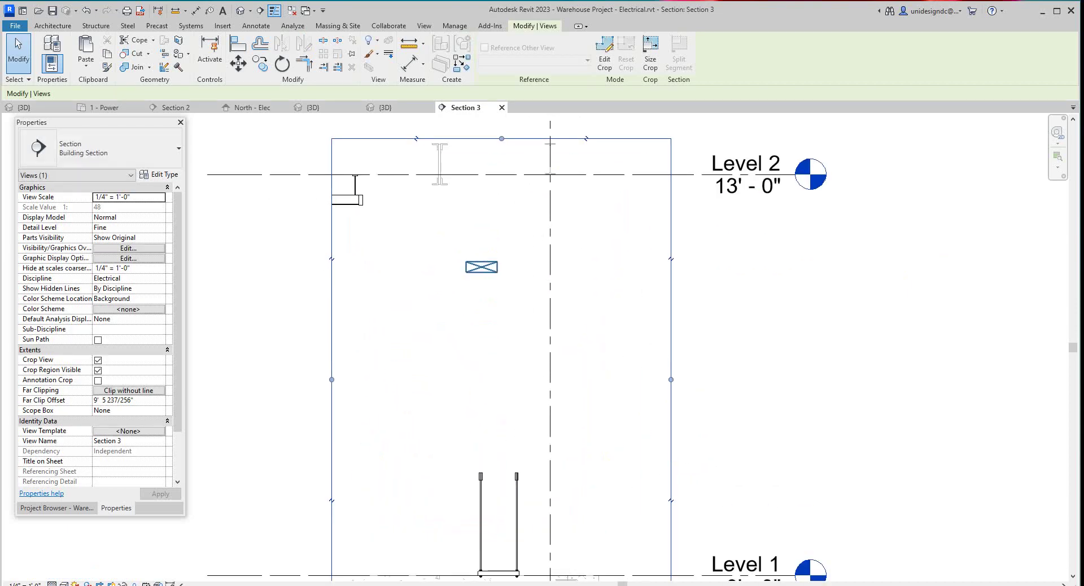
Check the cable tray's elevations, and set the trapeze hanger's elevation from Level 1 to 10' 2"
left_click(481, 267)
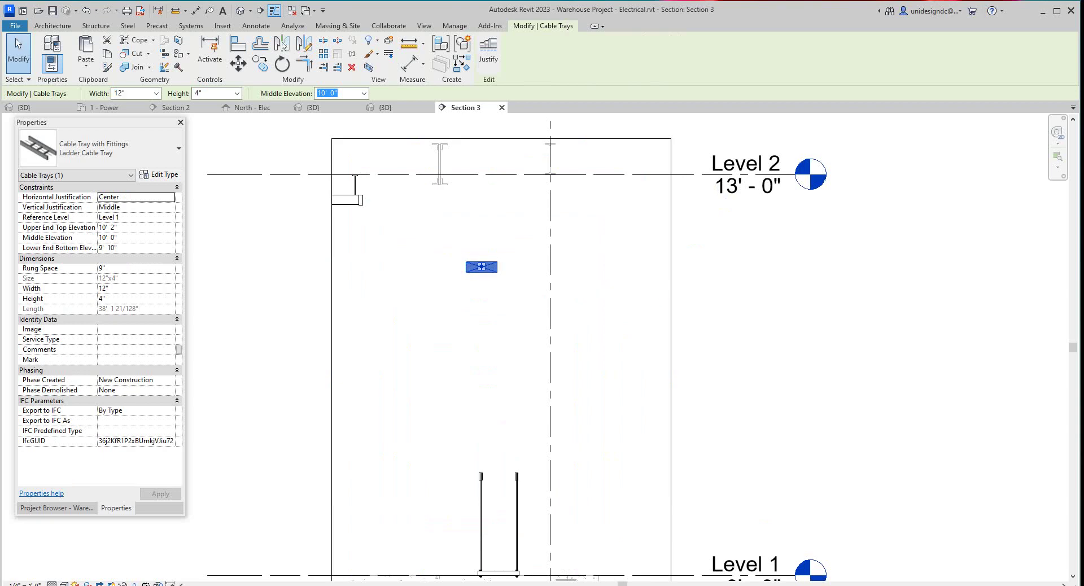
key("Escape")
left_click(498, 573)
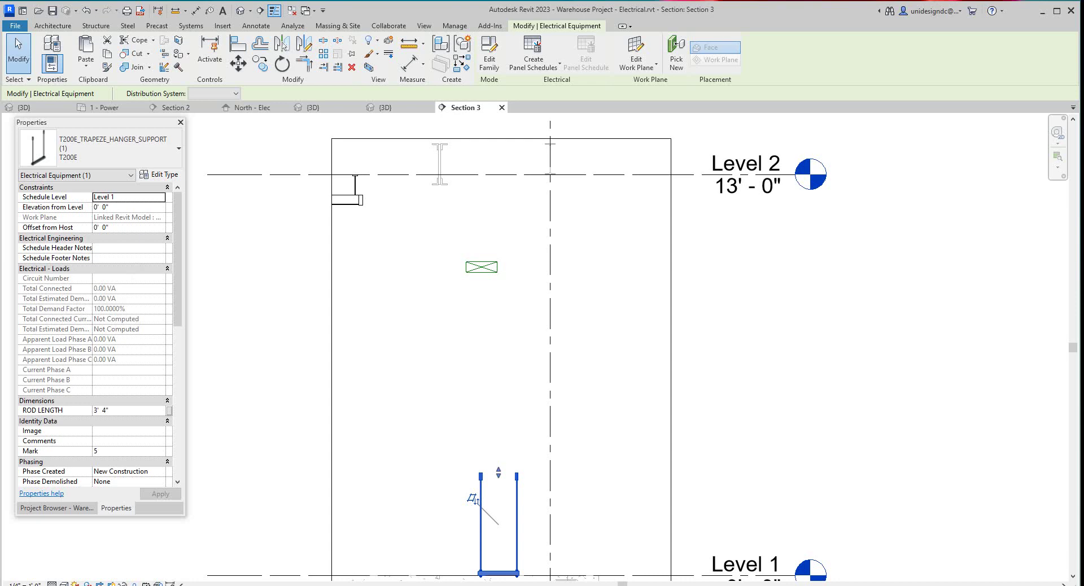
key("Tab")
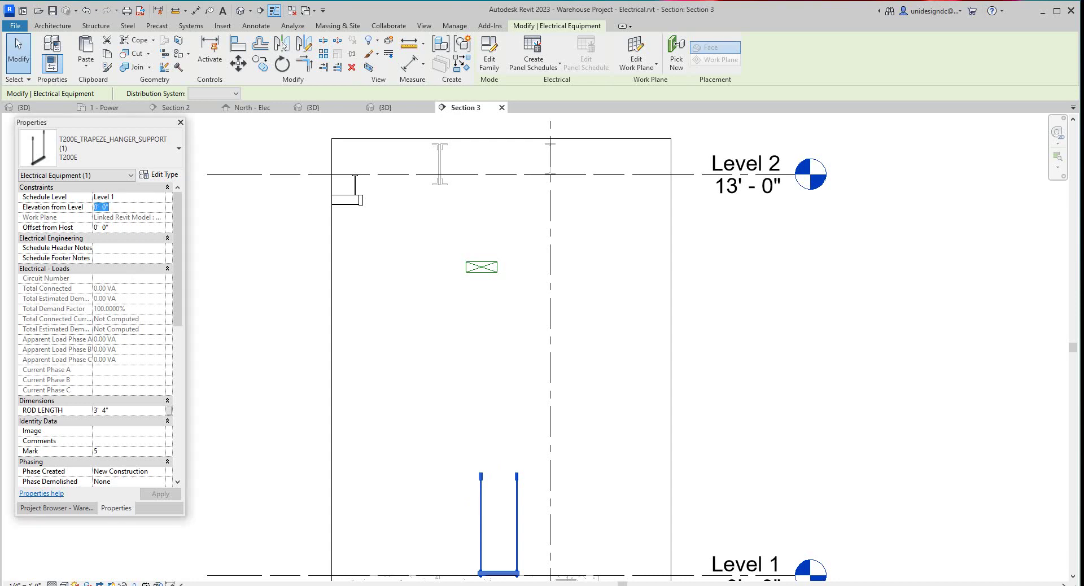
type("10 2")
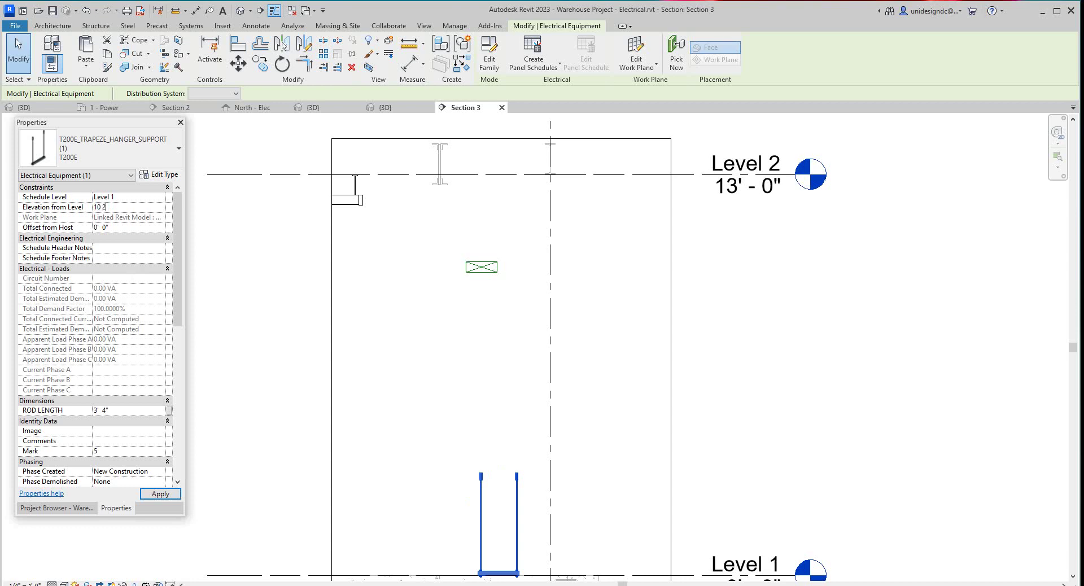
key("Return")
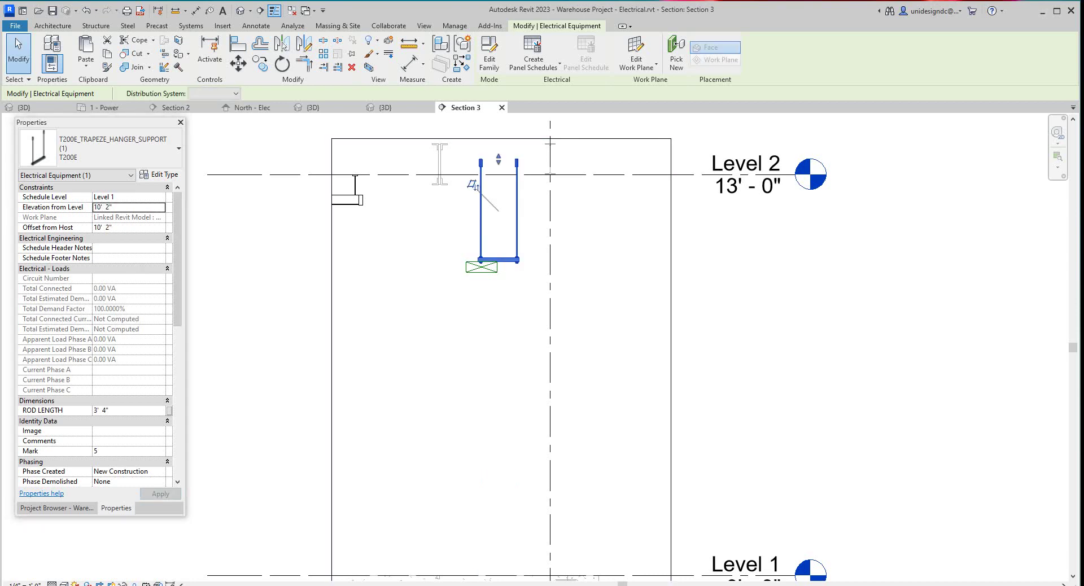
Lower the trapeze hanger by setting its elevation from Level 1 to 9' 9"
scroll(481, 206, "down", 1)
scroll(481, 207, "up", 3)
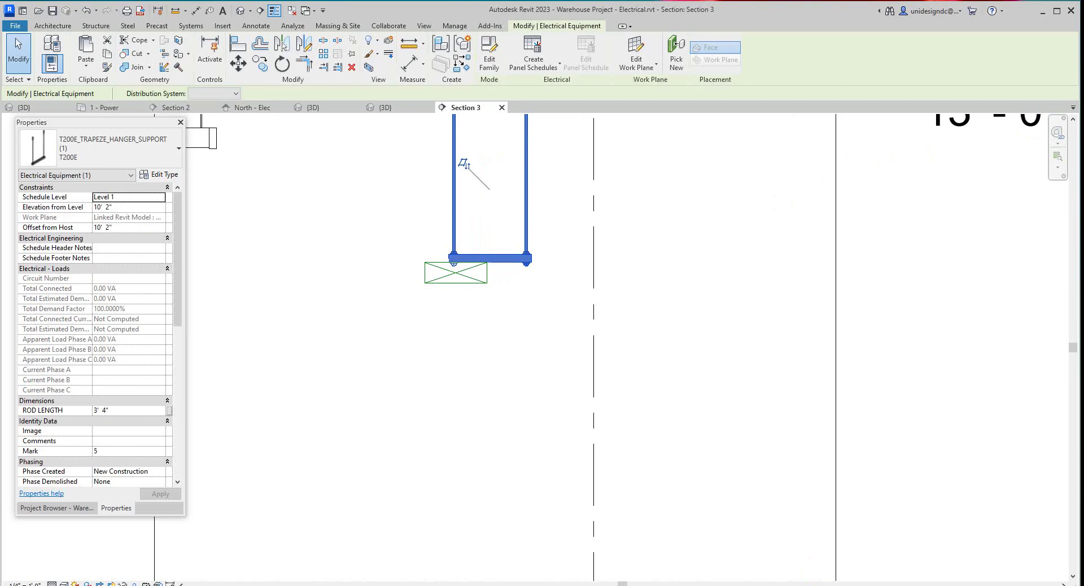
key("Tab")
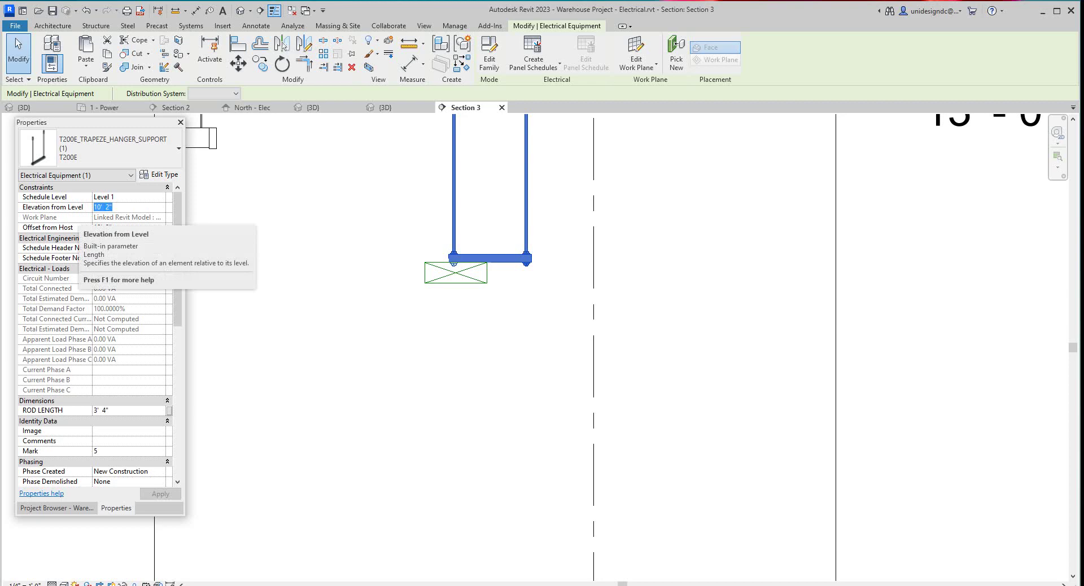
type("9 1")
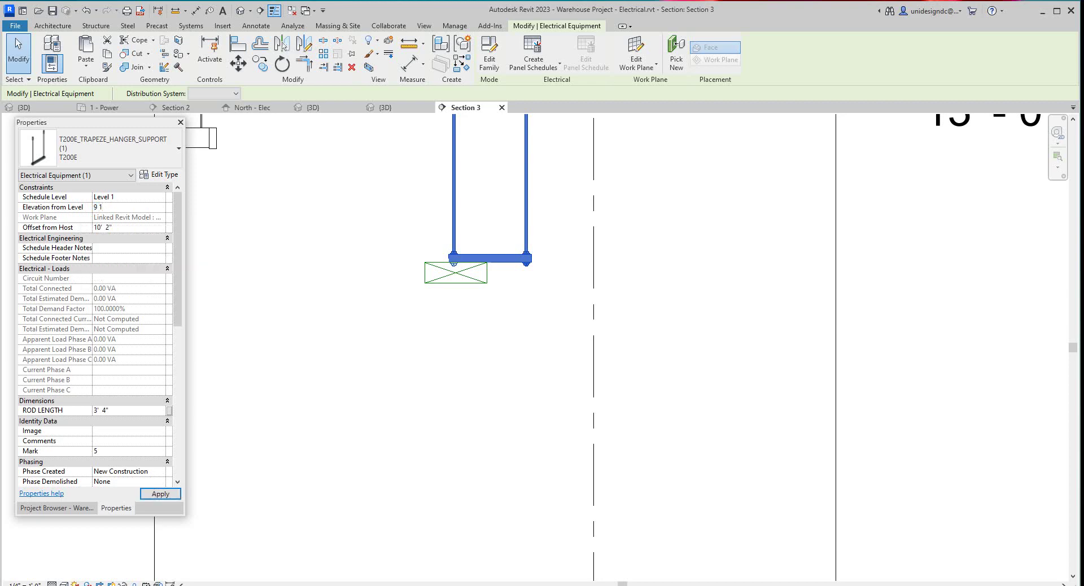
key("BackSpace")
key("Return")
key("Escape")
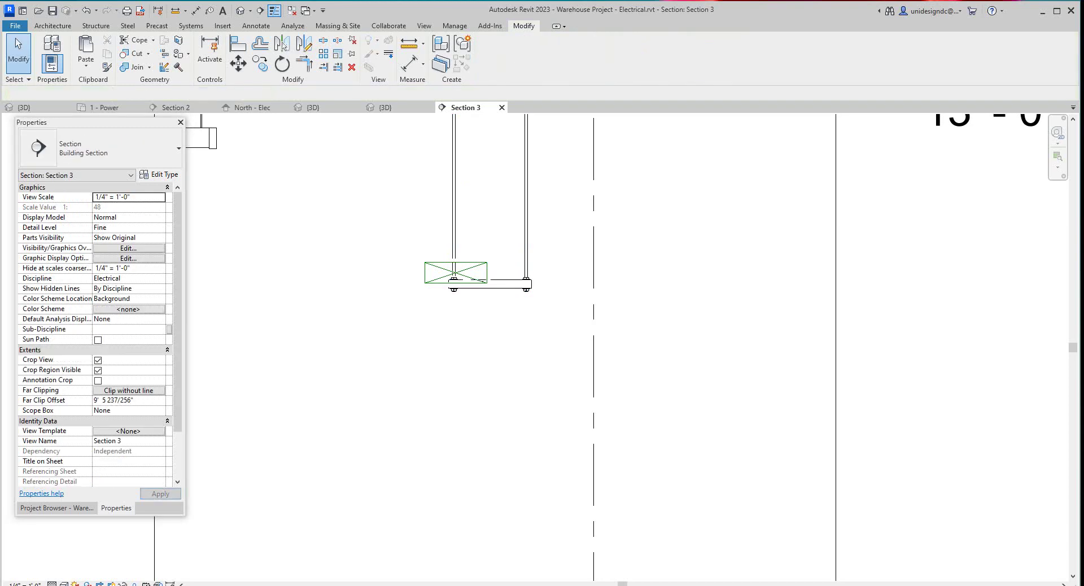
Set the trapeze hanger's elevation from Level 1 to 9' 8" so its crossbar sits just below the cable tray
scroll(467, 172, "up", 1)
left_click(467, 173)
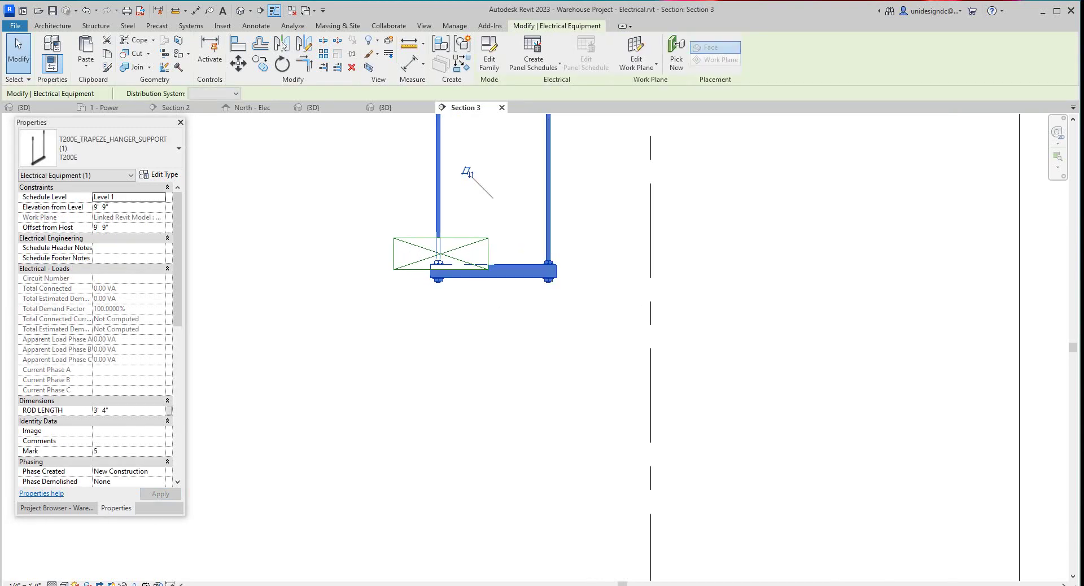
left_click(104, 207)
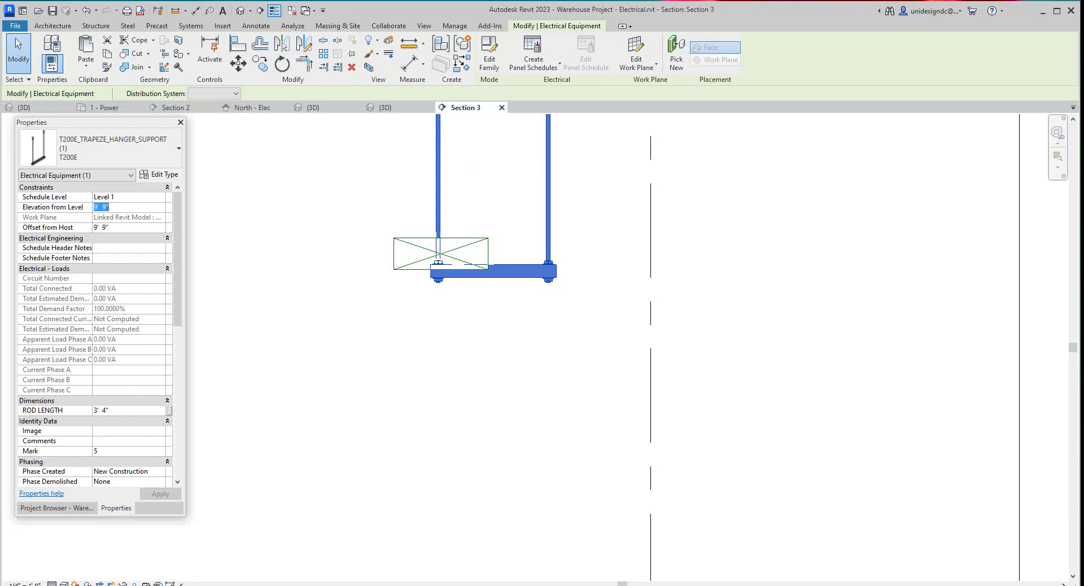
double_click(104, 207)
type("8")
left_click(469, 173)
scroll(470, 288, "up", 2)
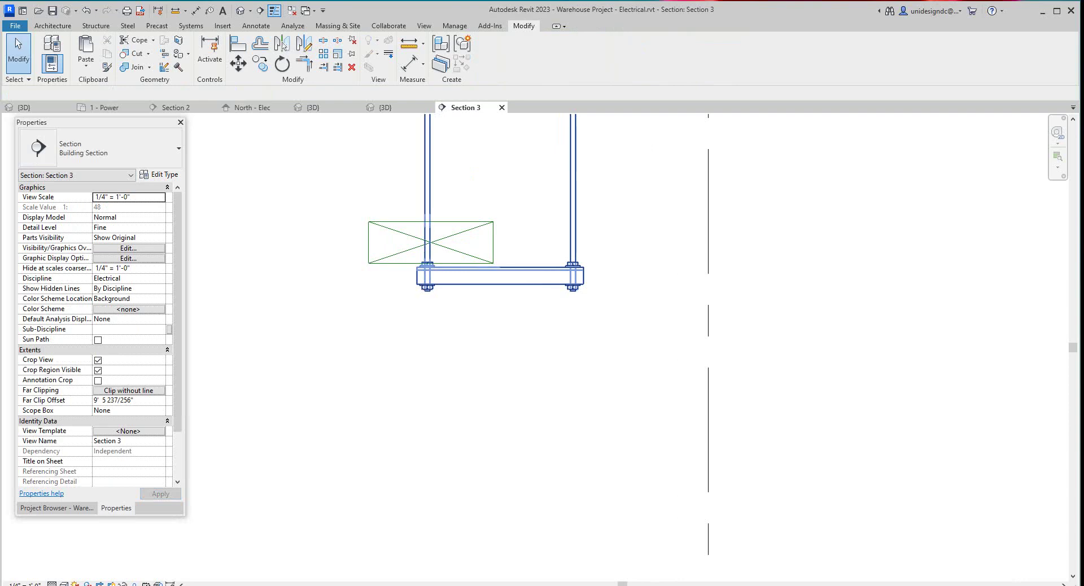
Move the trapeze hanger sideways in the section so the cable tray is centred between its two rods
left_click(475, 177)
left_click_drag(474, 176, 404, 176)
scroll(395, 278, "up", 2)
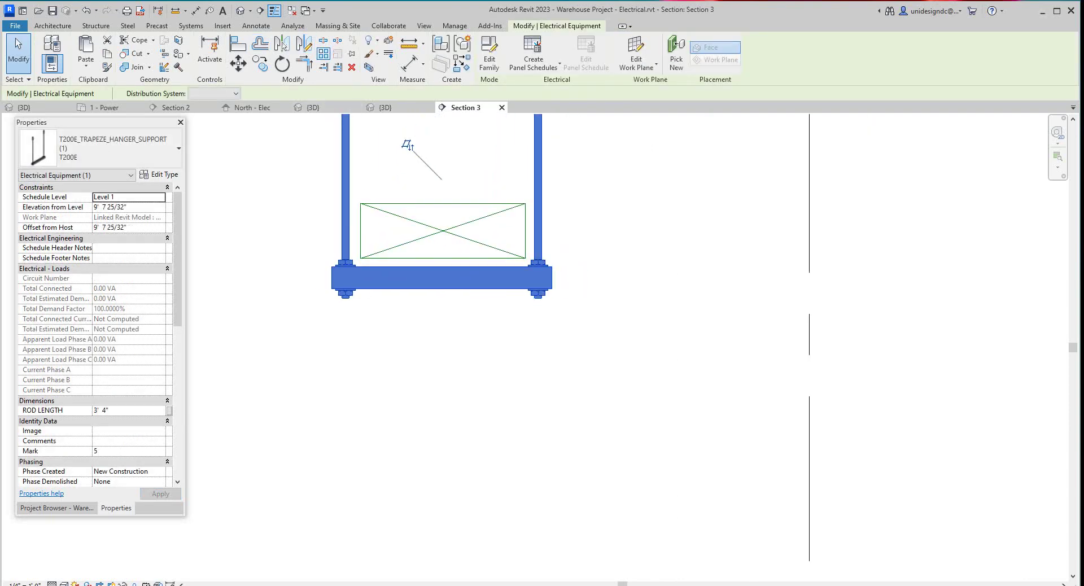
key("a")
key("l")
scroll(407, 145, "up", 1)
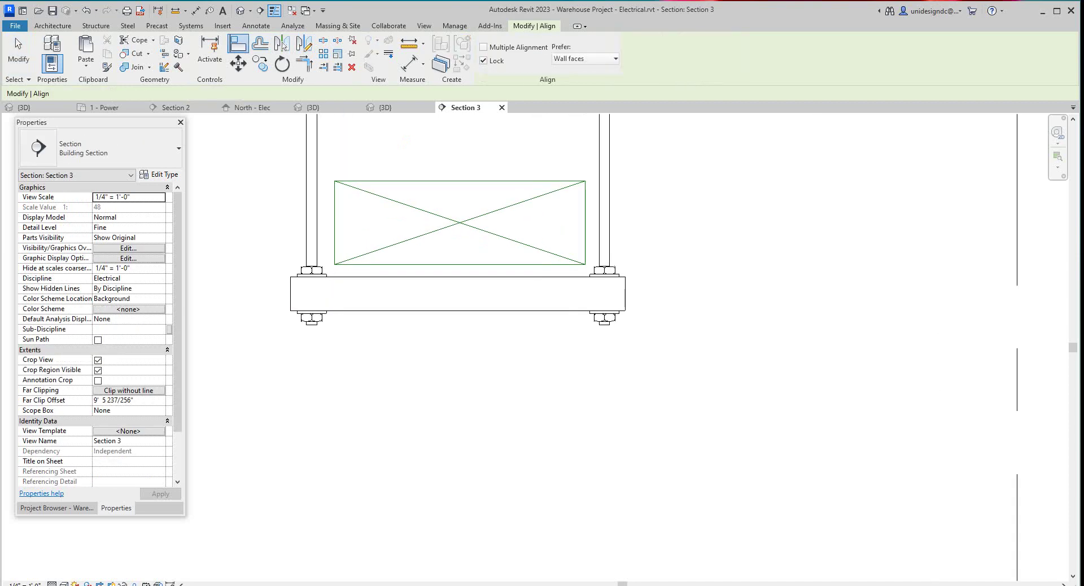
key("Escape")
Correct the centred hanger's elevation from Level 1 to exactly 9' 8"
scroll(501, 322, "down", 2)
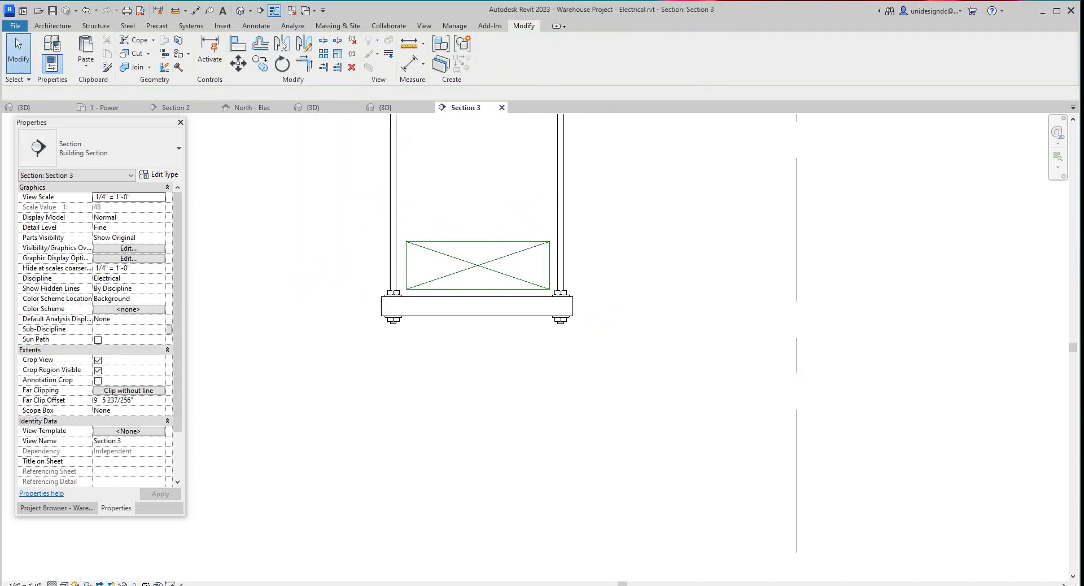
left_click(450, 193)
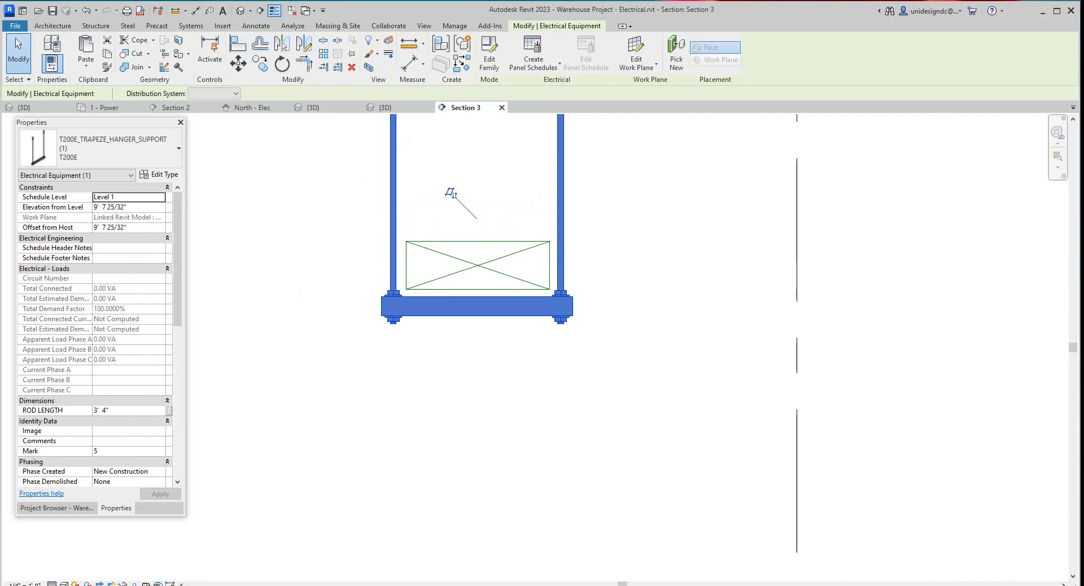
left_click(103, 207)
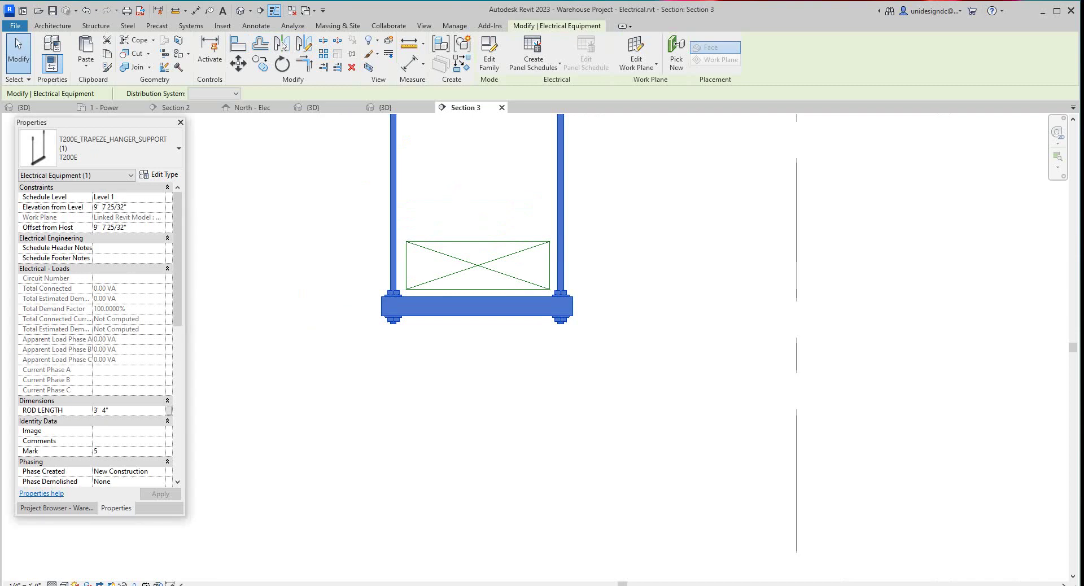
left_click_drag(100, 207, 125, 206)
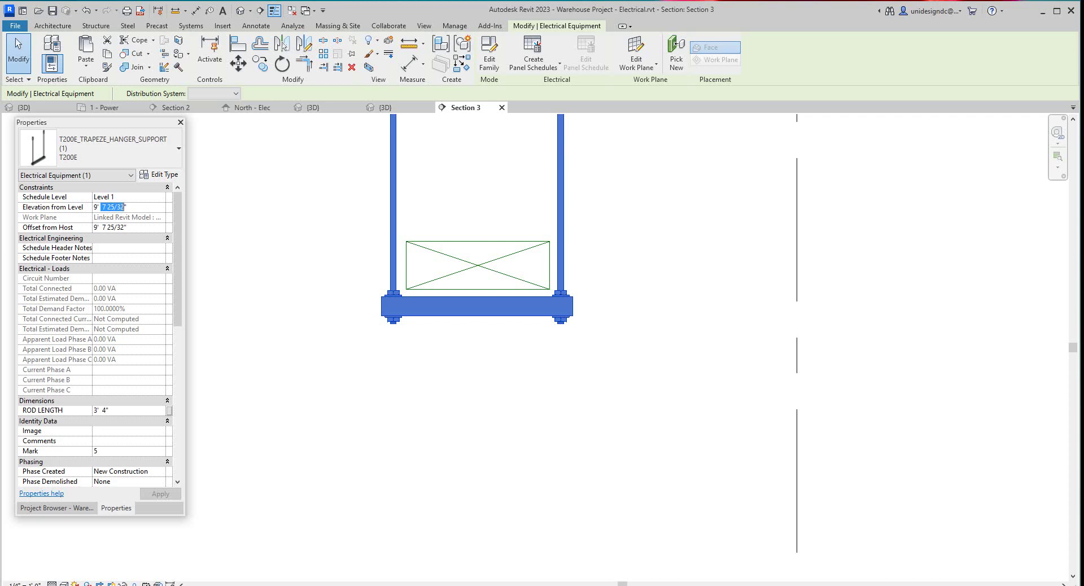
type("8")
key("Return")
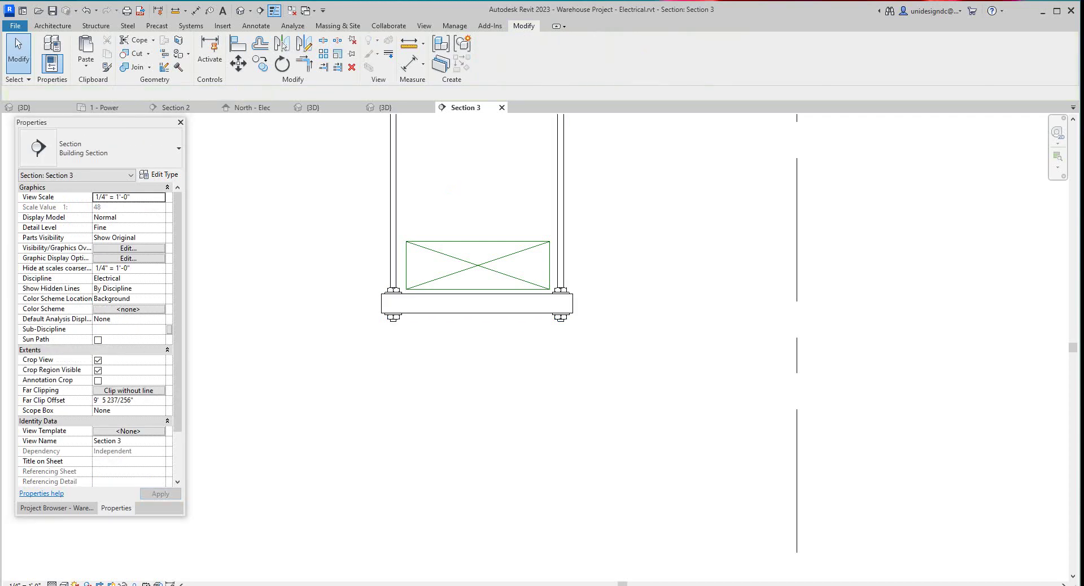
scroll(342, 327, "down", 5)
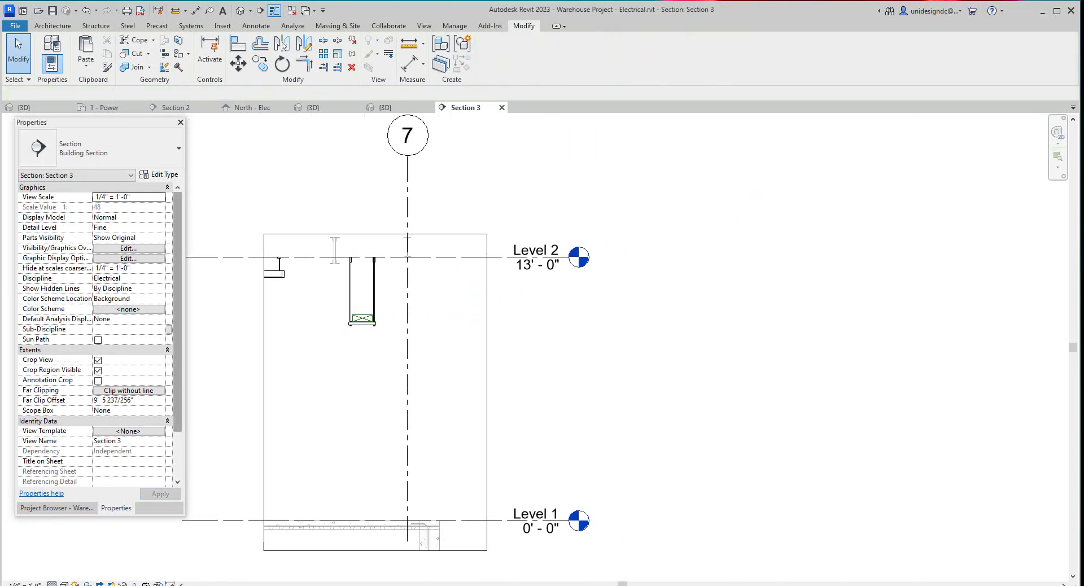
In the 1 - Power floor plan, copy the trapeze hanger about 5' down the vertical cable tray run
left_click(104, 107)
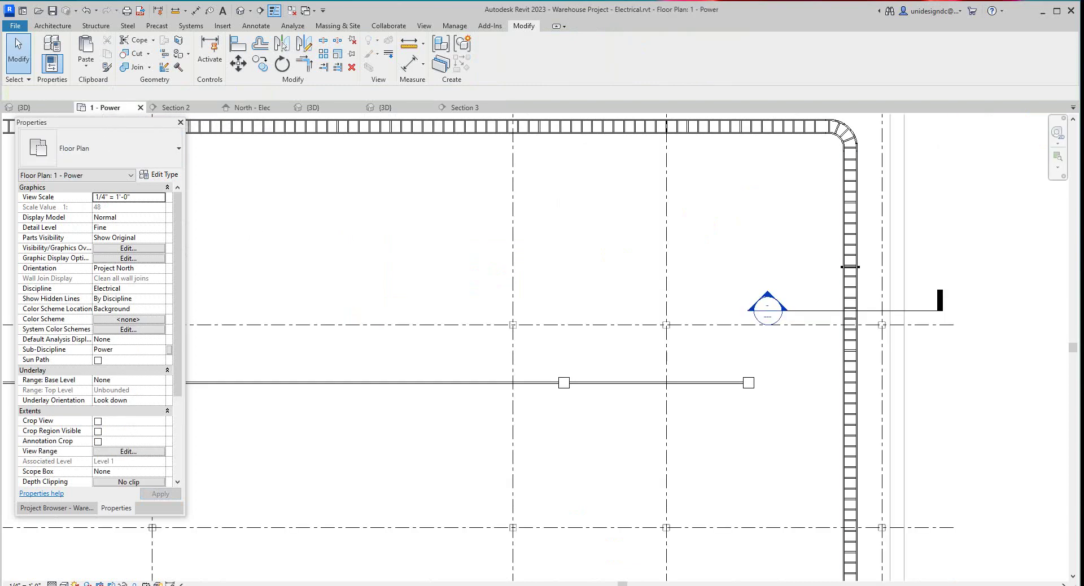
scroll(864, 268, "up", 6)
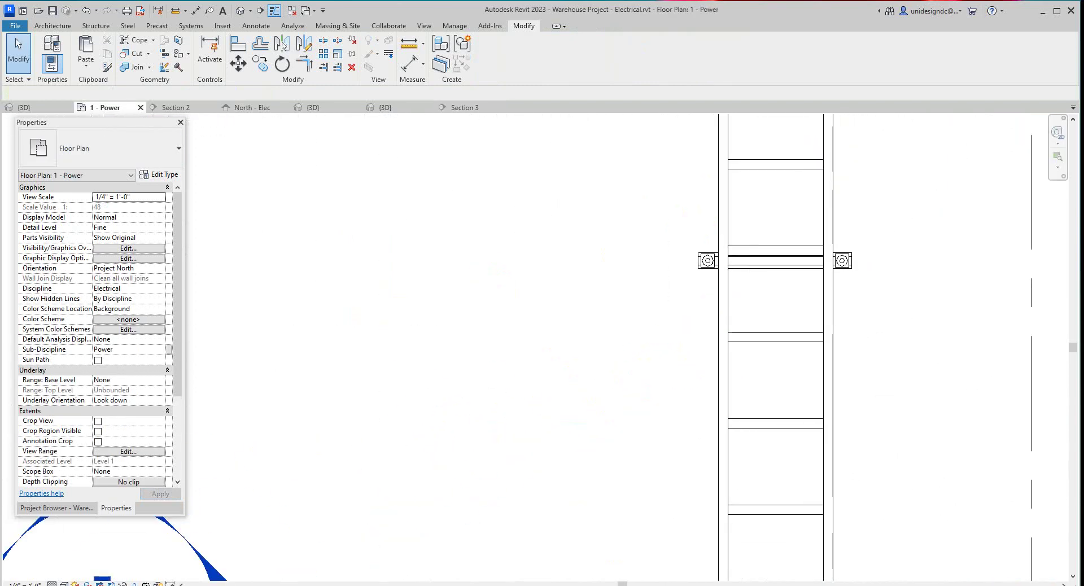
scroll(828, 275, "up", 2)
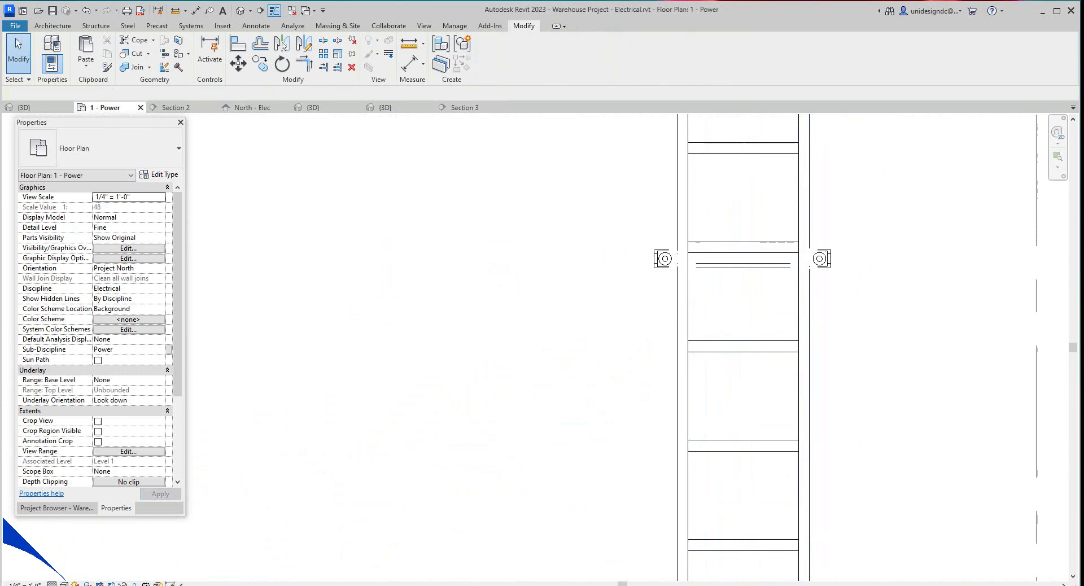
left_click(802, 257)
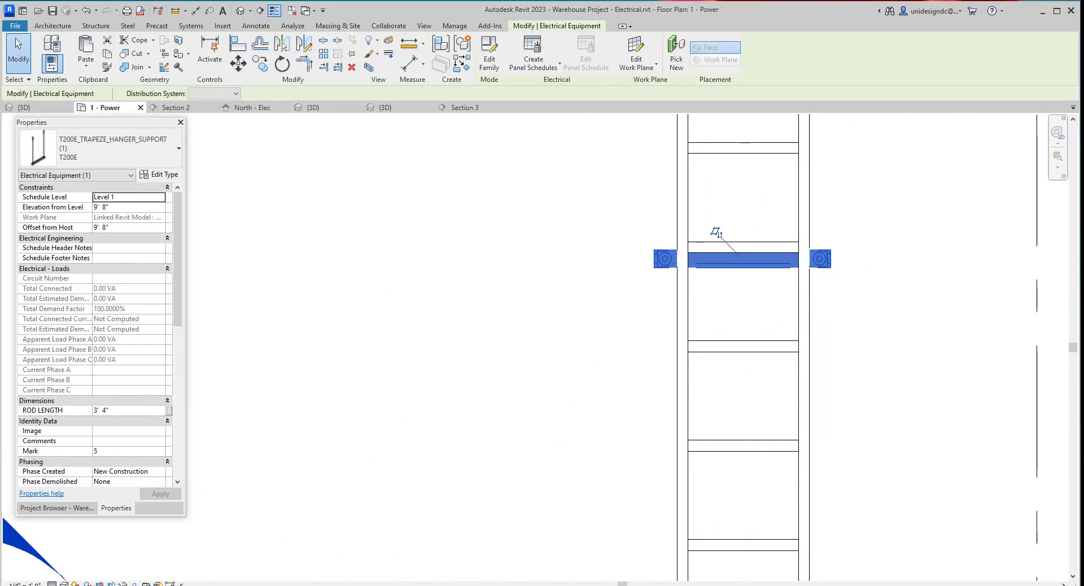
left_click(260, 64)
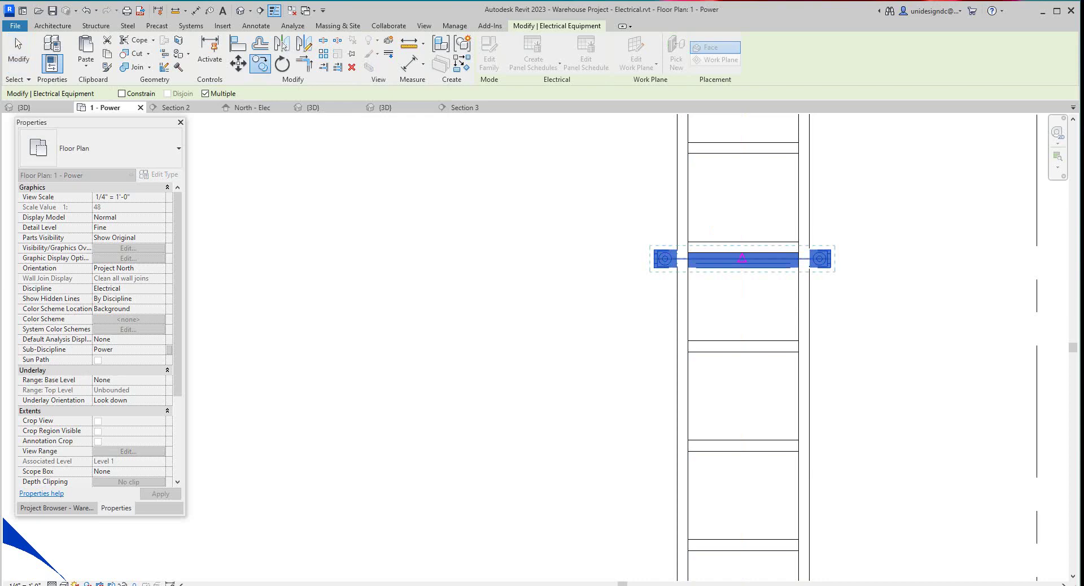
scroll(755, 424, "down", 6)
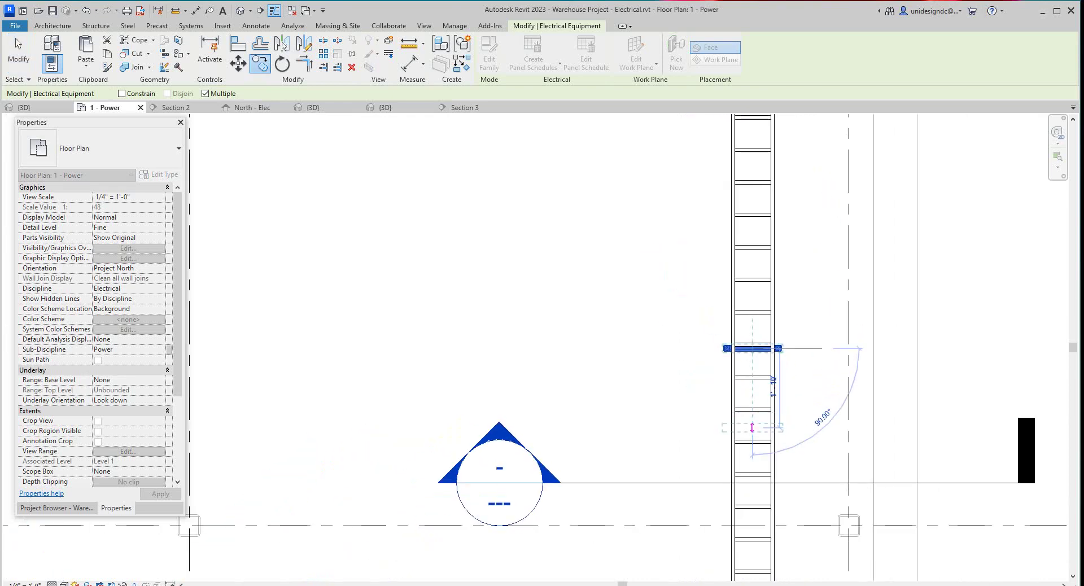
scroll(752, 439, "down", 2)
scroll(756, 446, "up", 5)
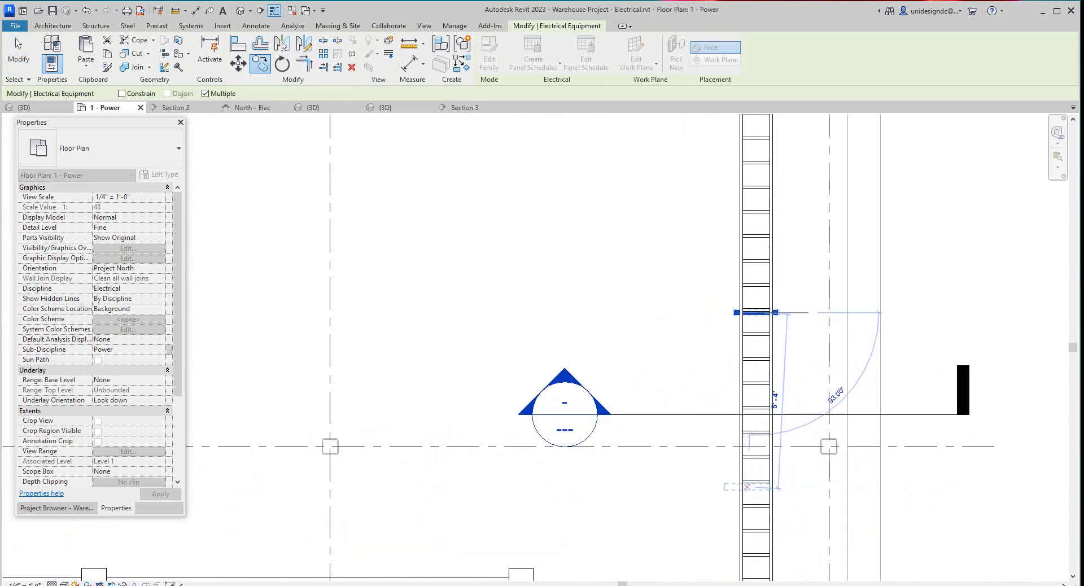
scroll(757, 427, "up", 3)
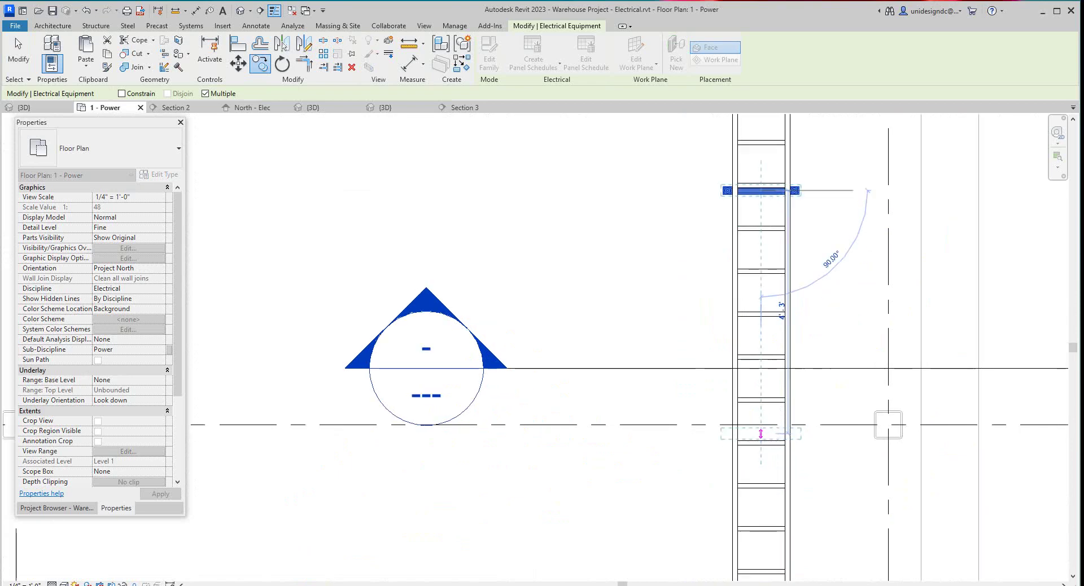
scroll(757, 426, "down", 1)
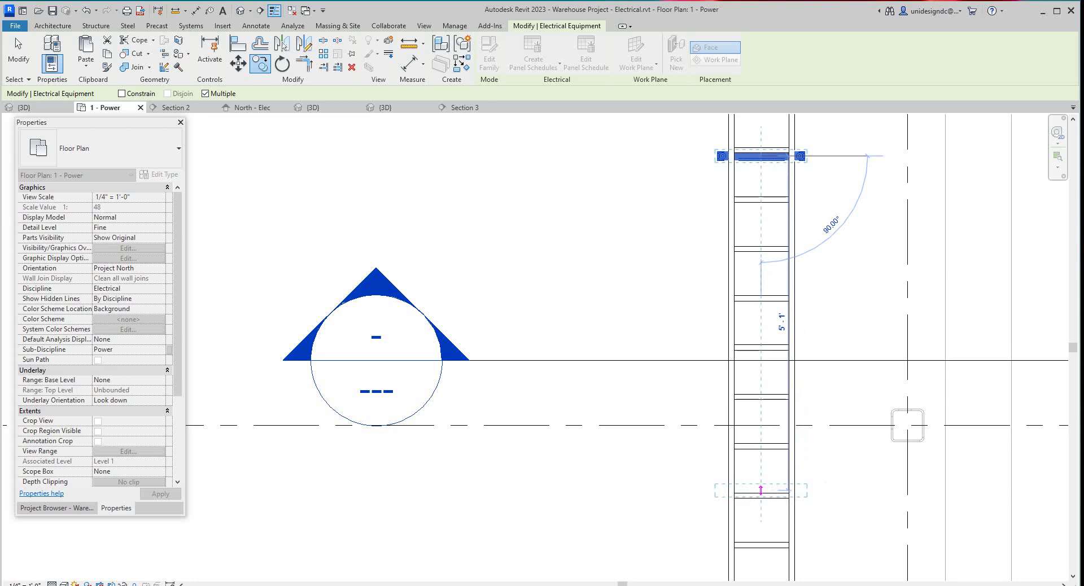
key("Return")
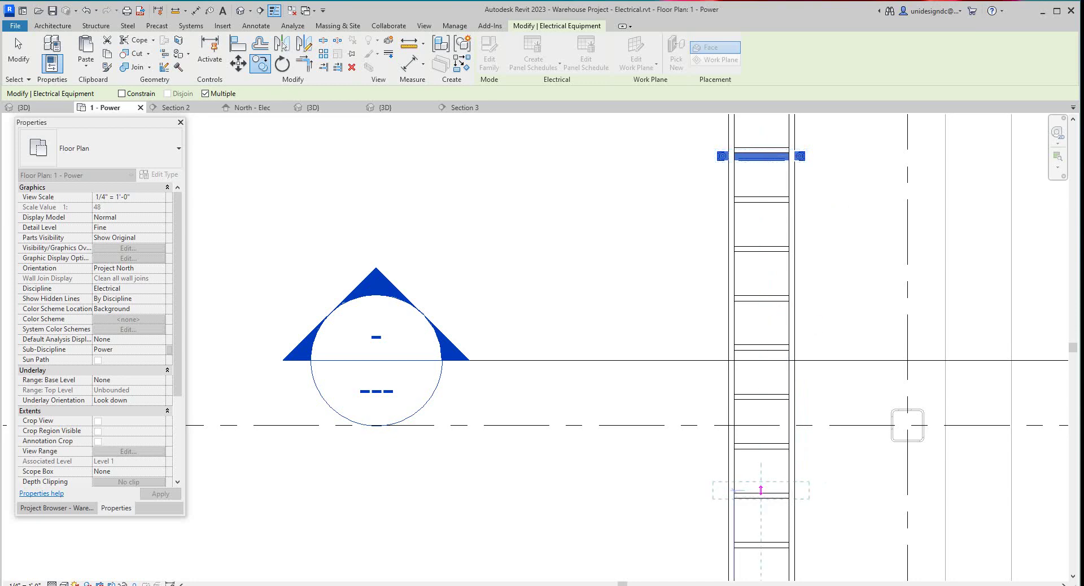
Place another hanger copy about 5' below the first copy on the same tray run and end copying
scroll(752, 456, "down", 3)
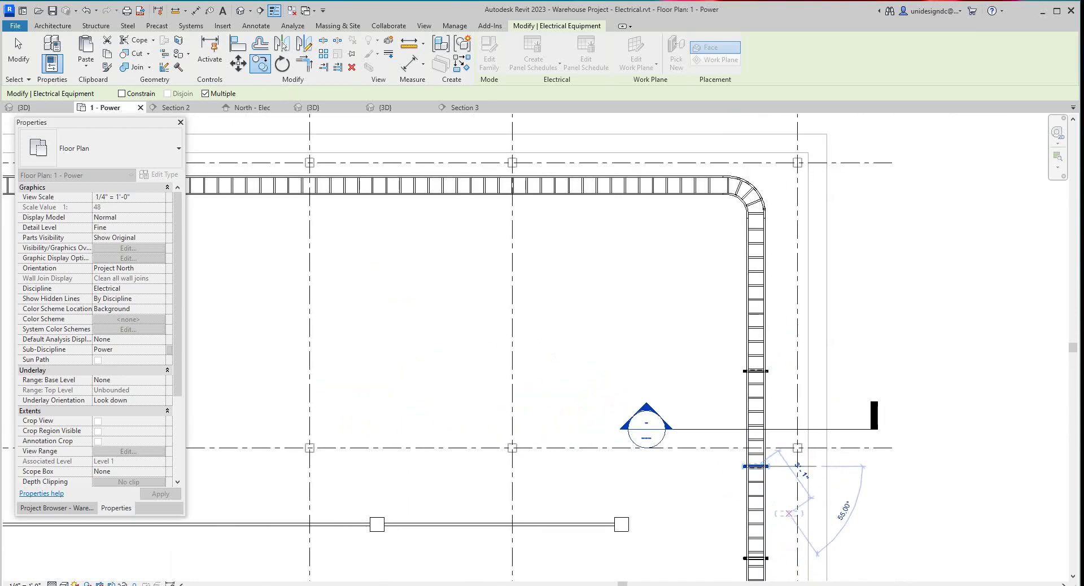
scroll(794, 435, "down", 3)
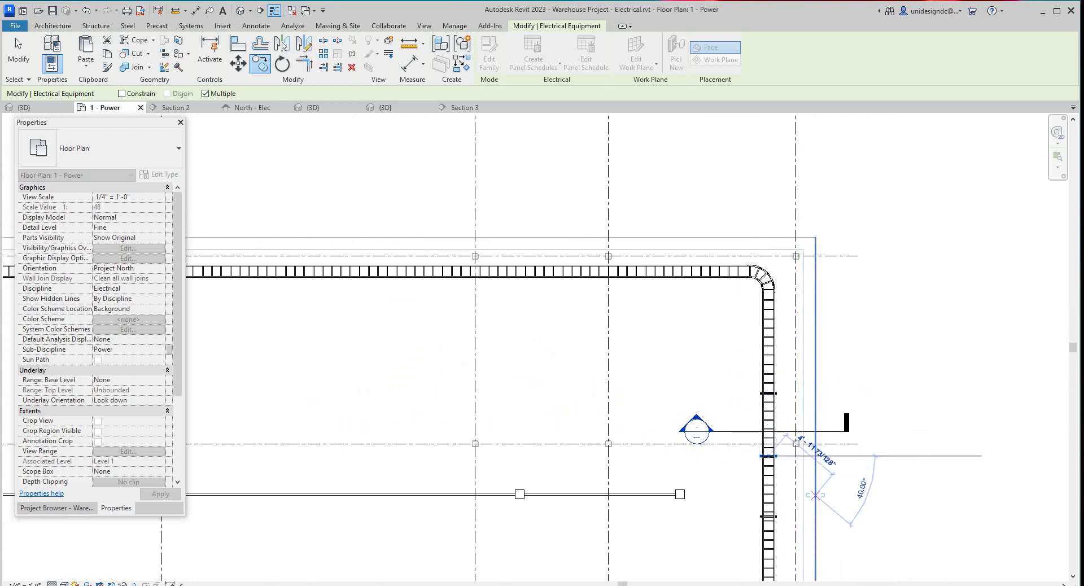
scroll(782, 394, "up", 2)
key("Escape")
key("Escape")
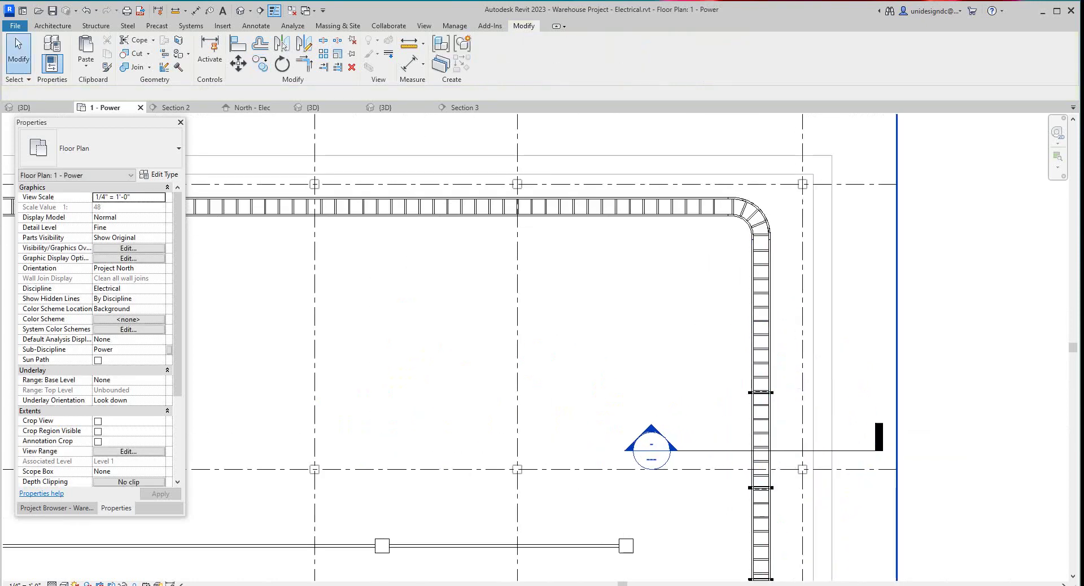
Copy the lowest of the three trapeze hangers about 9' further down the vertical tray run
scroll(781, 440, "up", 5)
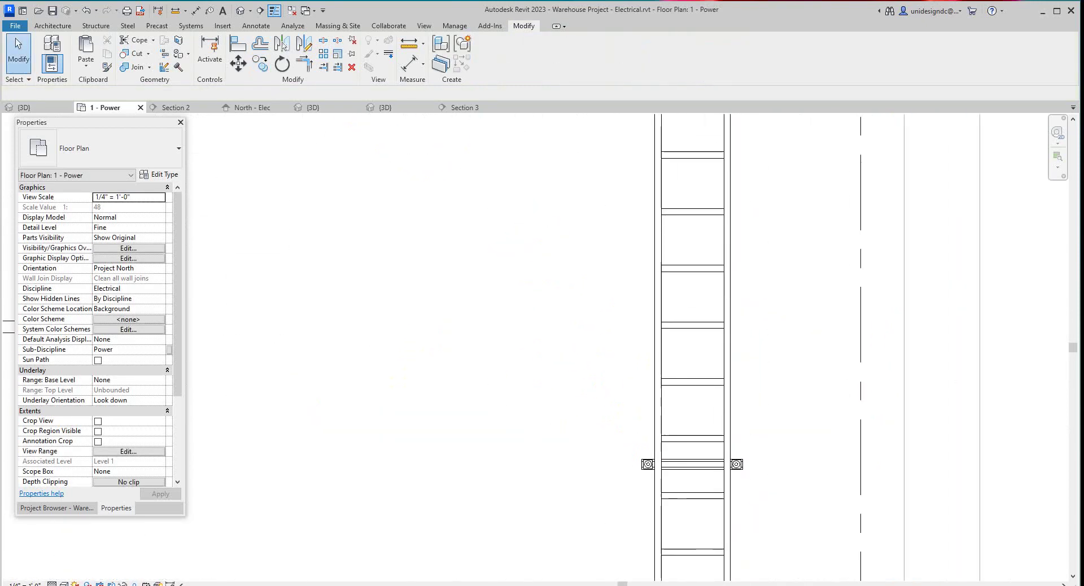
left_click(666, 438)
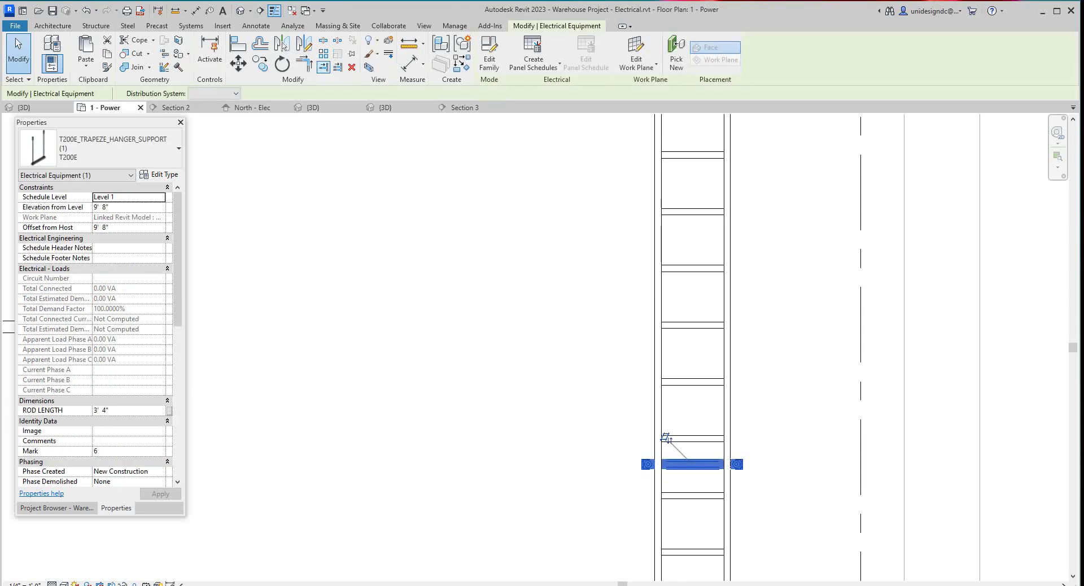
key("c")
key("o")
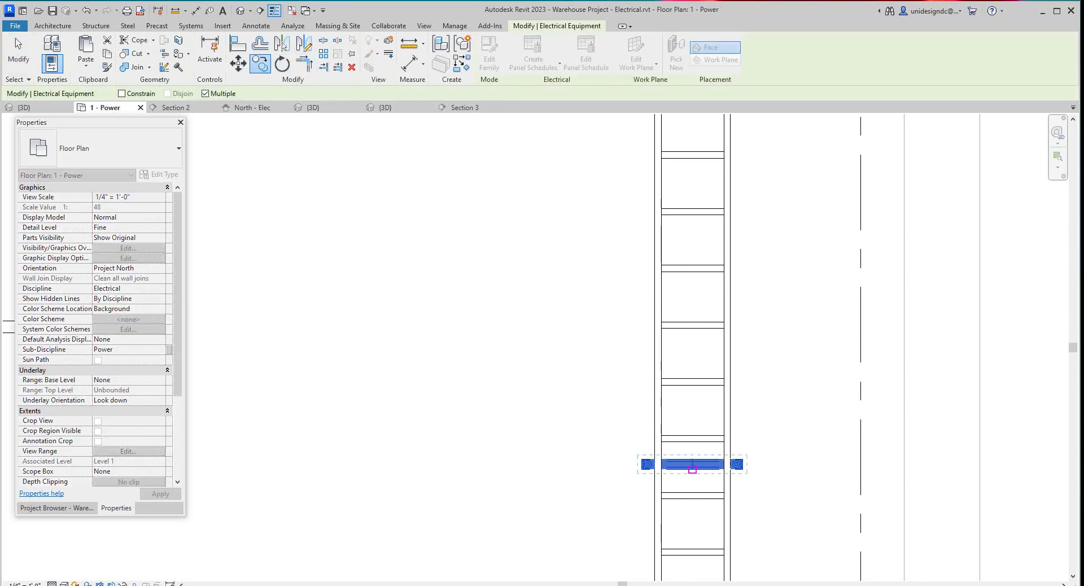
scroll(692, 507, "down", 4)
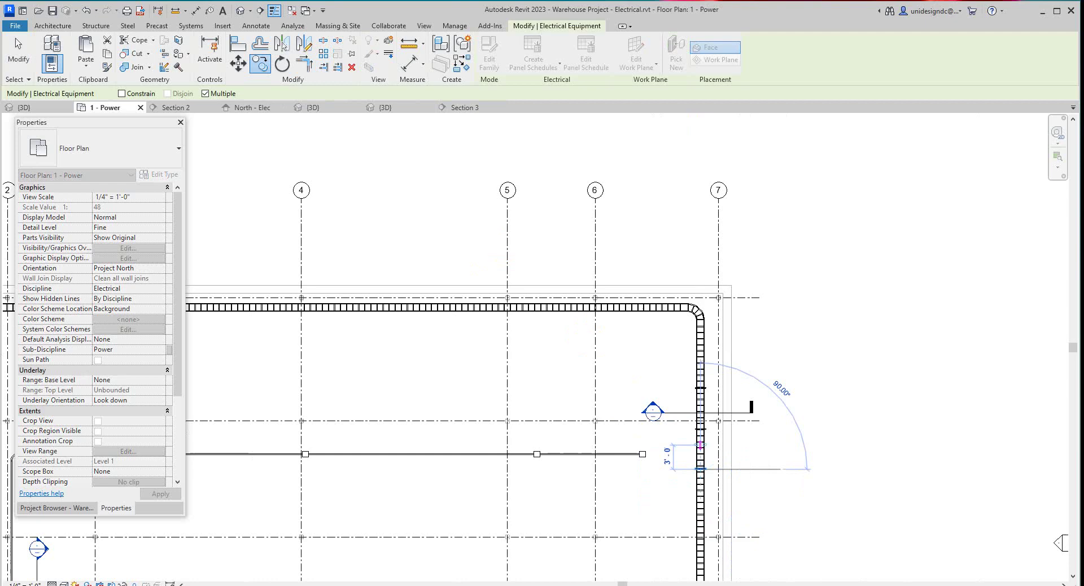
scroll(700, 498, "up", 2)
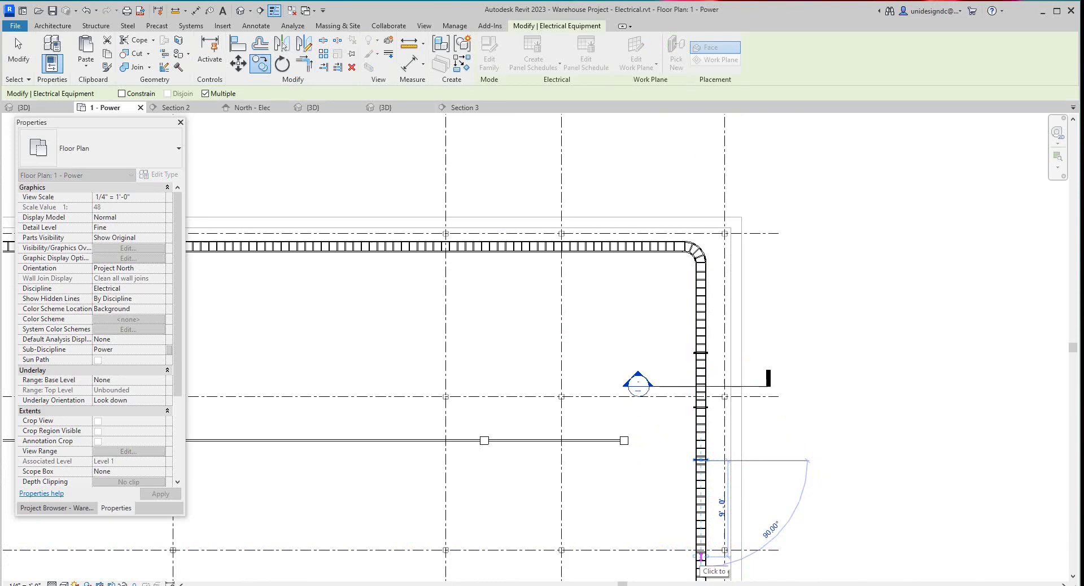
key("Return")
scroll(700, 556, "down", 3)
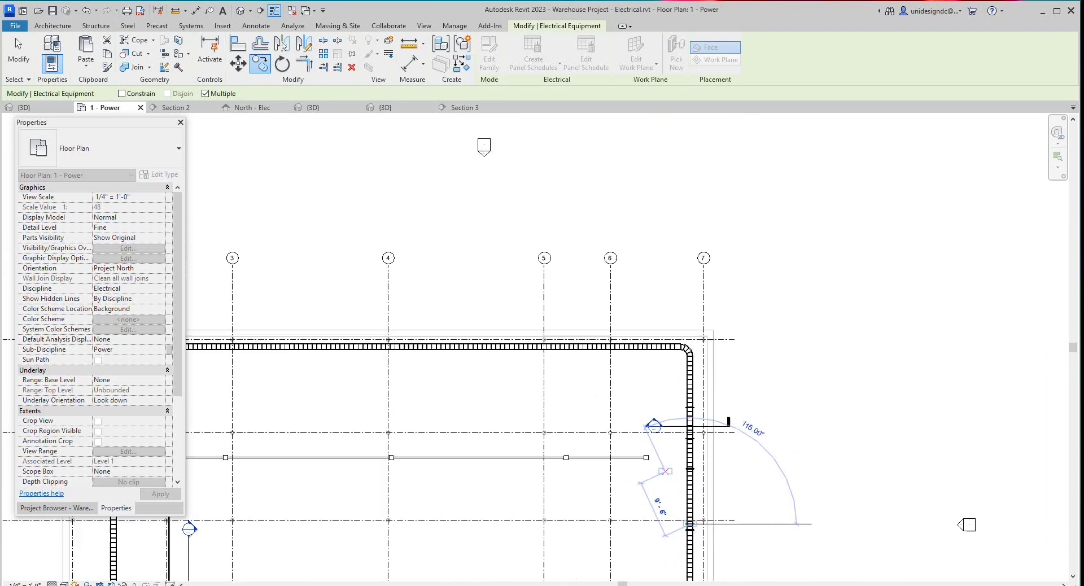
scroll(699, 531, "up", 2)
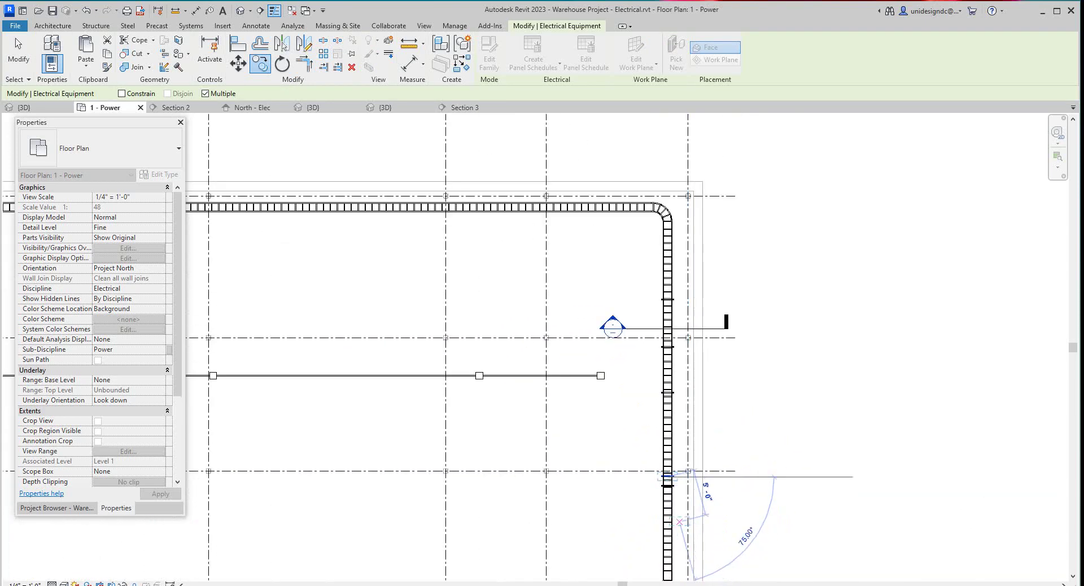
scroll(691, 525, "up", 2)
key("Escape")
key("Escape")
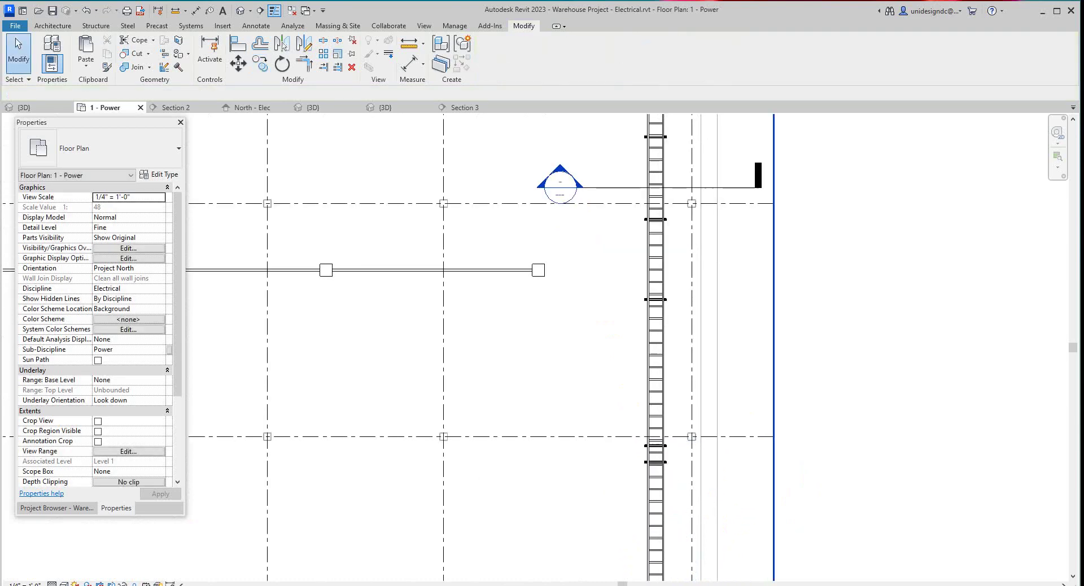
Delete the surplus lower hanger of the two placed close together near the gridline crossing
scroll(681, 475, "up", 4)
left_click(648, 451)
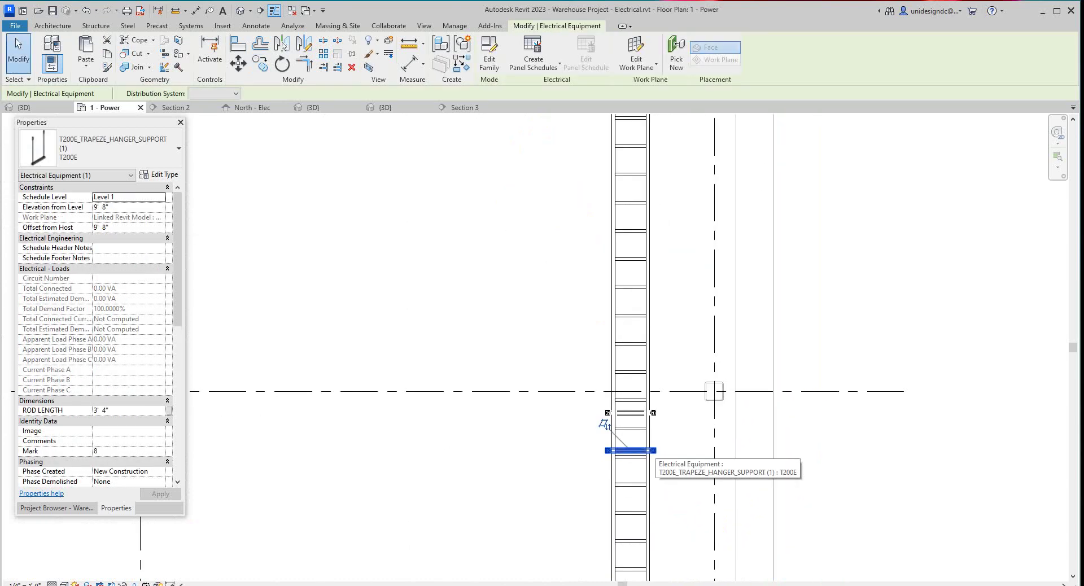
key("Delete")
scroll(648, 464, "down", 3)
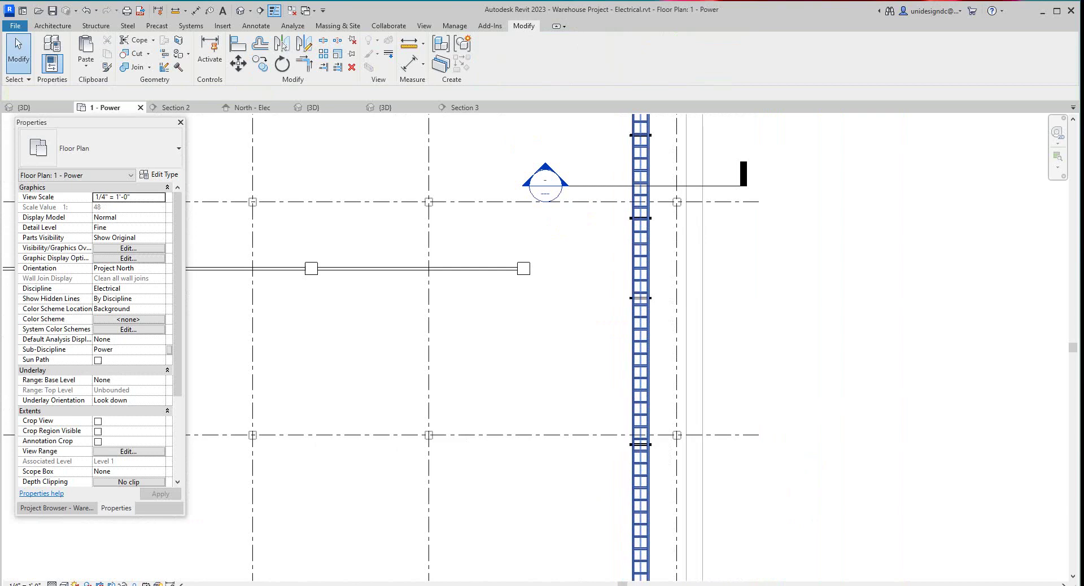
scroll(652, 450, "up", 2)
left_click(607, 412)
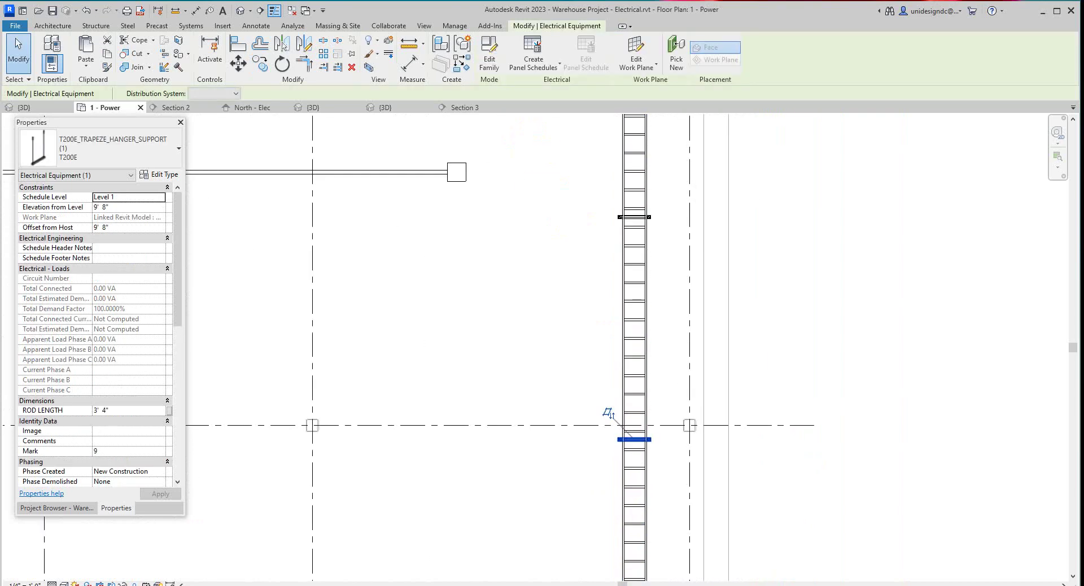
key("c")
key("o")
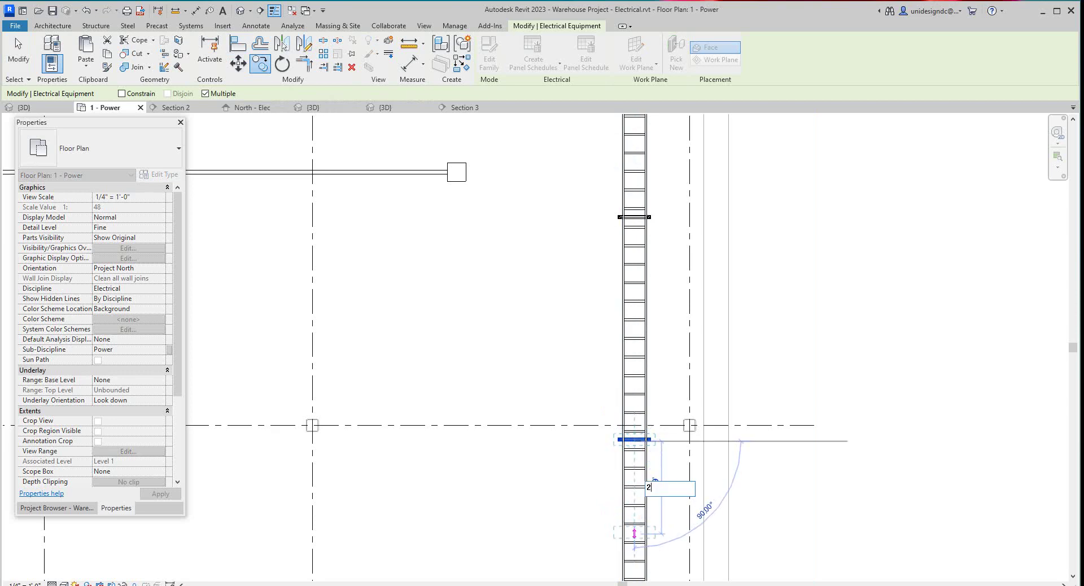
key("Return")
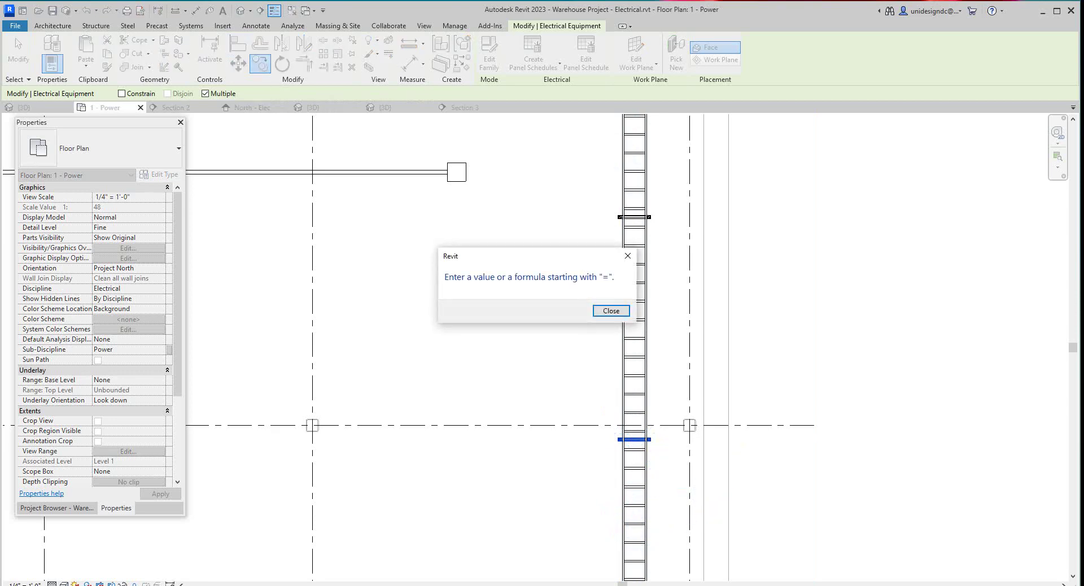
left_click(611, 311)
scroll(616, 384, "down", 3)
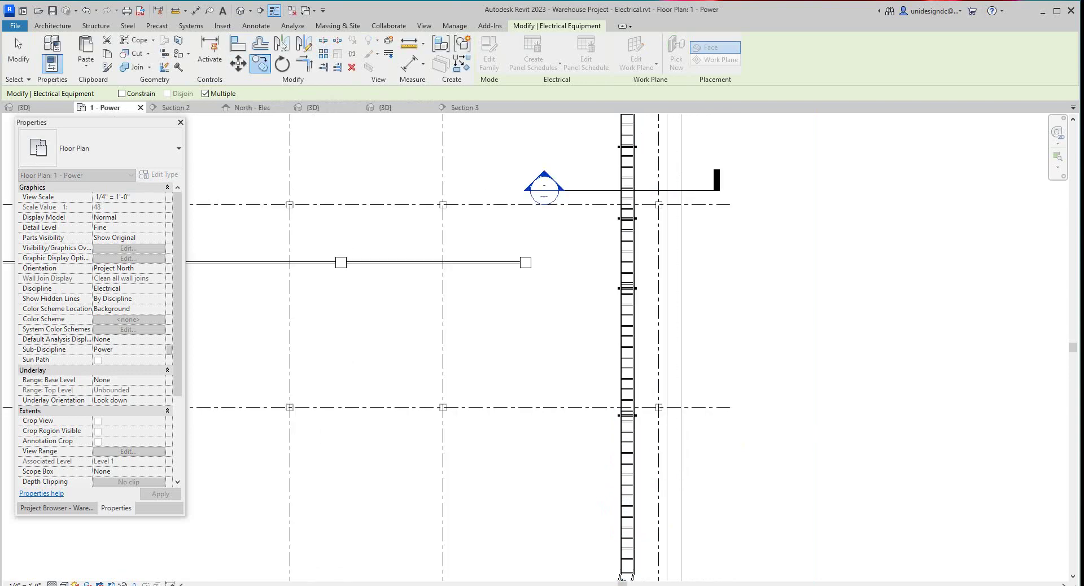
key("Escape")
key("Escape")
Copy the trapeze hanger beside the gridline crossing straight down by 20'
scroll(635, 431, "up", 3)
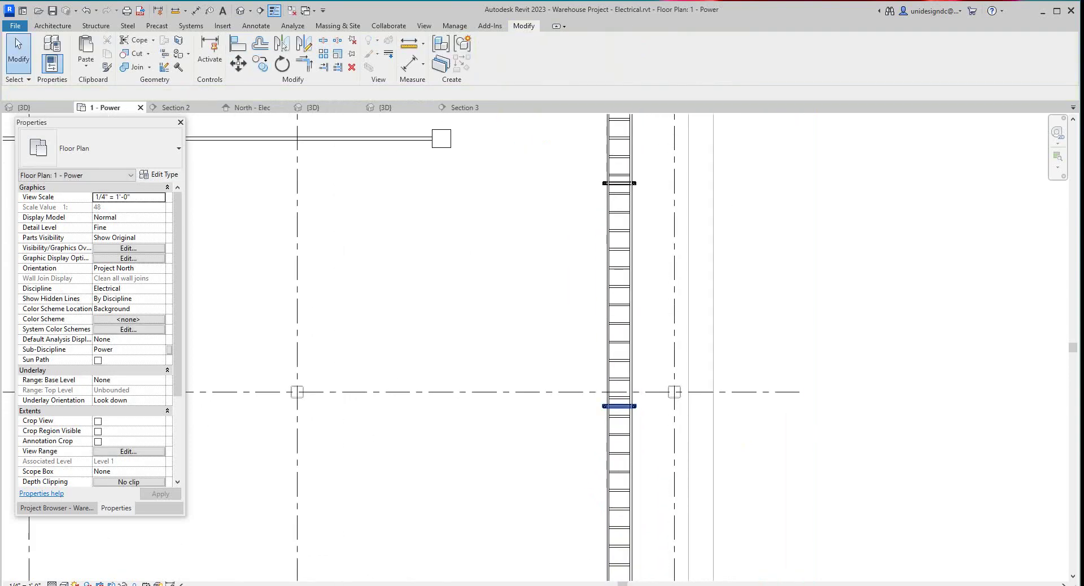
left_click(593, 380)
key("c")
key("c")
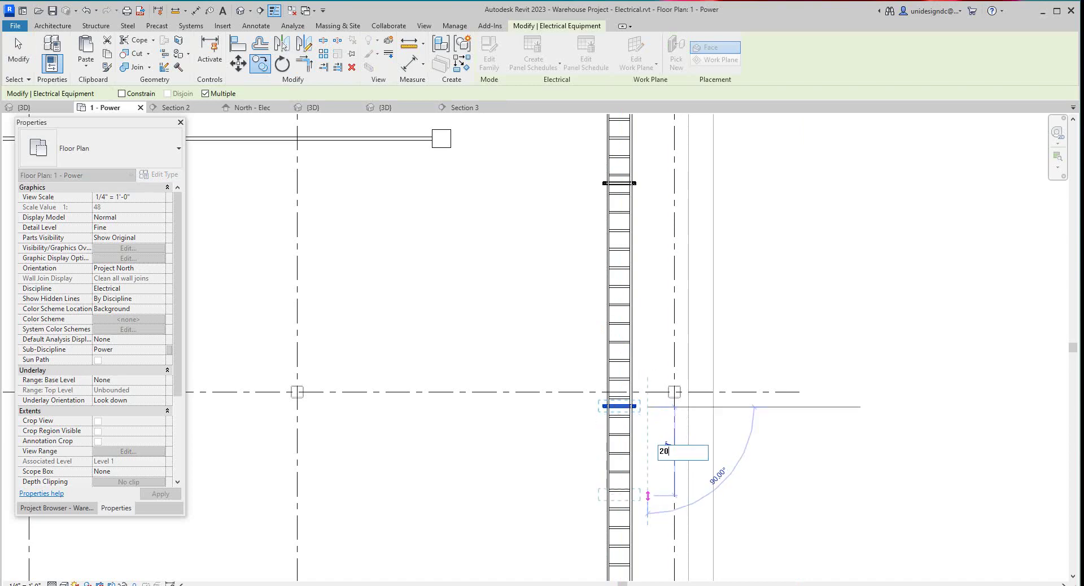
type("20")
key("Return")
scroll(651, 492, "down", 6)
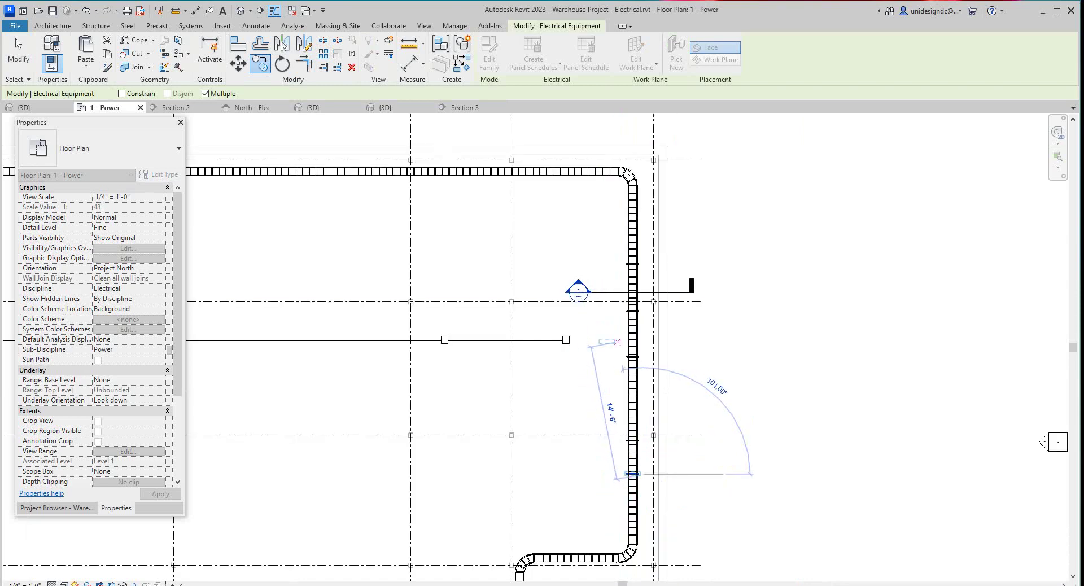
key("Escape")
scroll(657, 556, "up", 5)
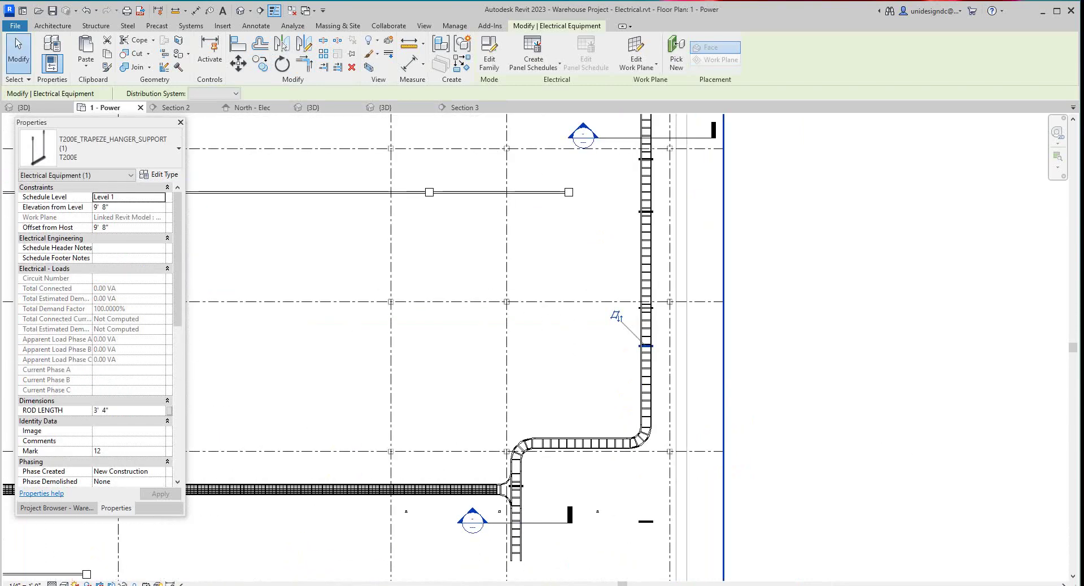
key("Escape")
Check where the hanger copies sit relative to the vertical tray run and its lower bend
left_click(642, 515)
key("Escape")
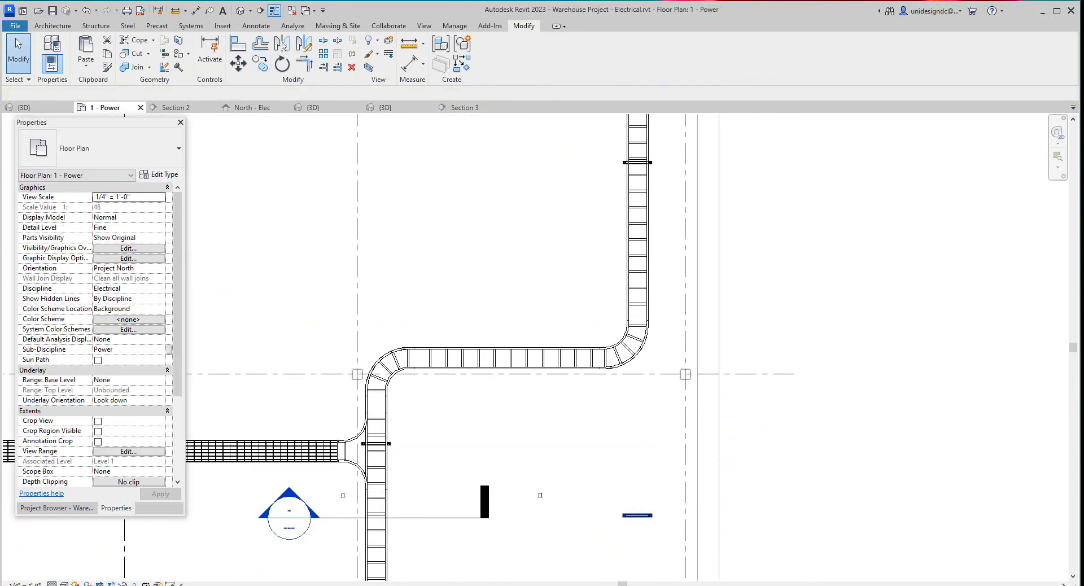
scroll(680, 491, "down", 5)
scroll(681, 503, "up", 4)
scroll(682, 502, "down", 3)
scroll(682, 508, "up", 3)
scroll(618, 454, "down", 4)
scroll(665, 290, "up", 5)
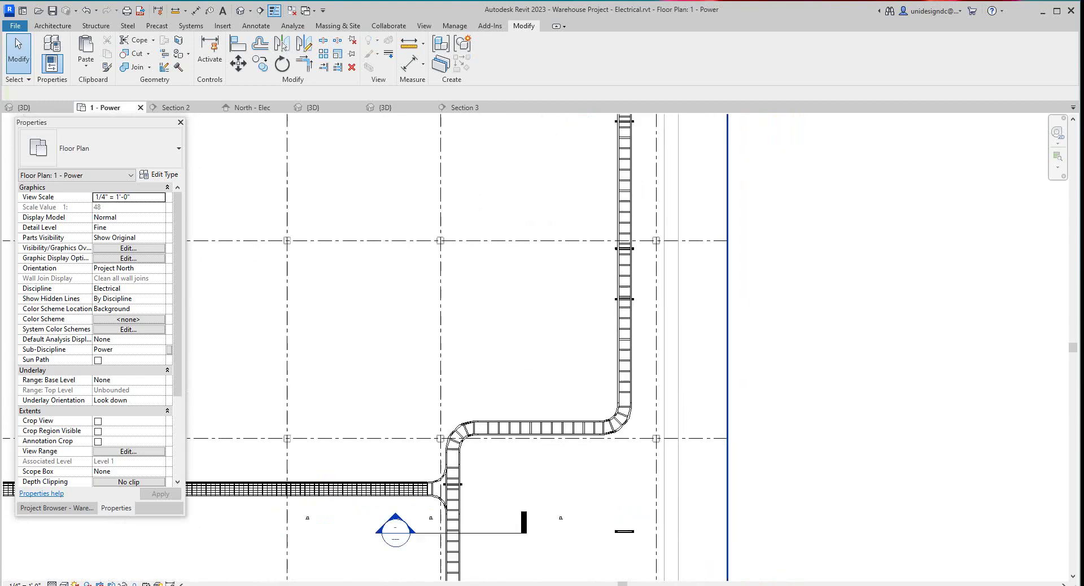
Move the lower of the two closely spaced trapeze hangers about 4'-10" farther down the vertical tray run
scroll(607, 451, "down", 2)
scroll(604, 361, "up", 4)
scroll(647, 328, "up", 2)
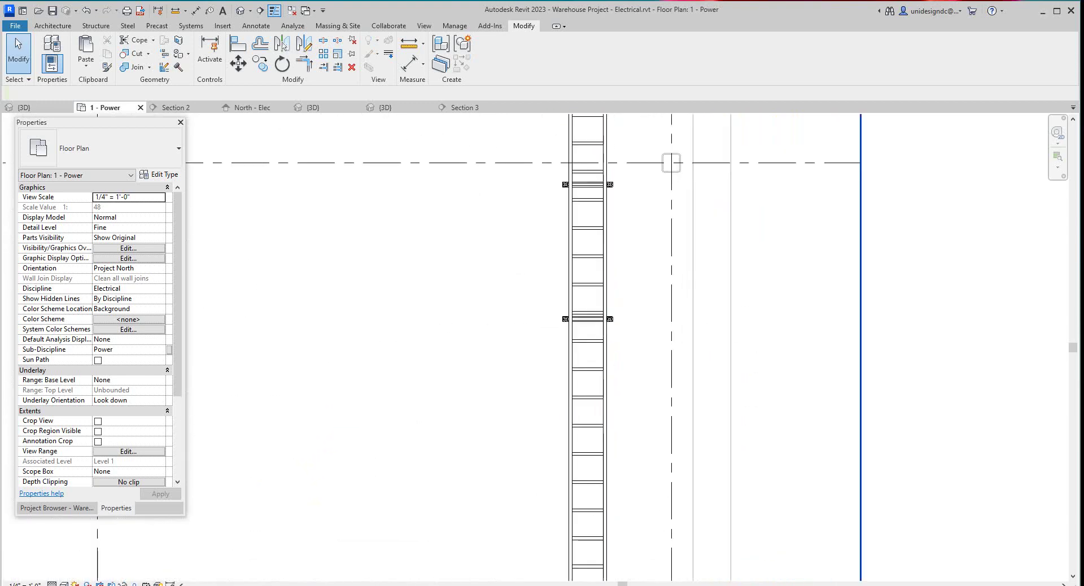
left_click(569, 318)
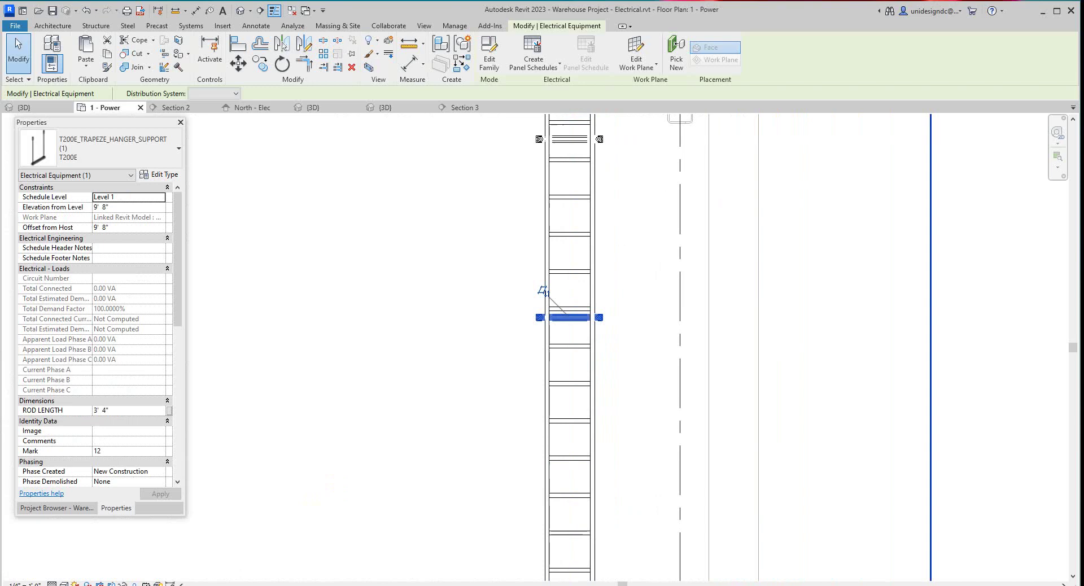
key("m")
key("v")
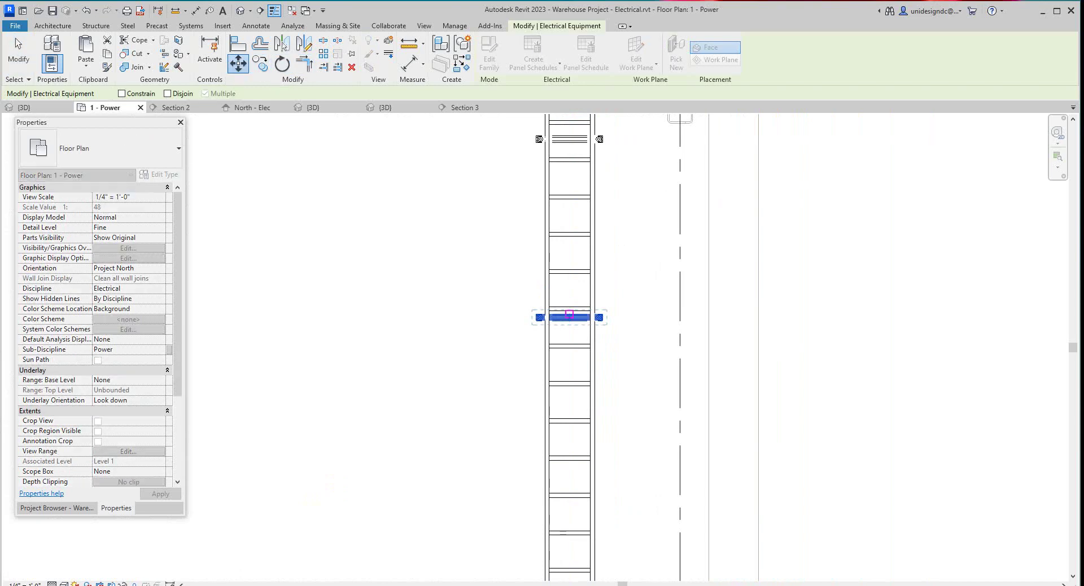
scroll(592, 293, "down", 2)
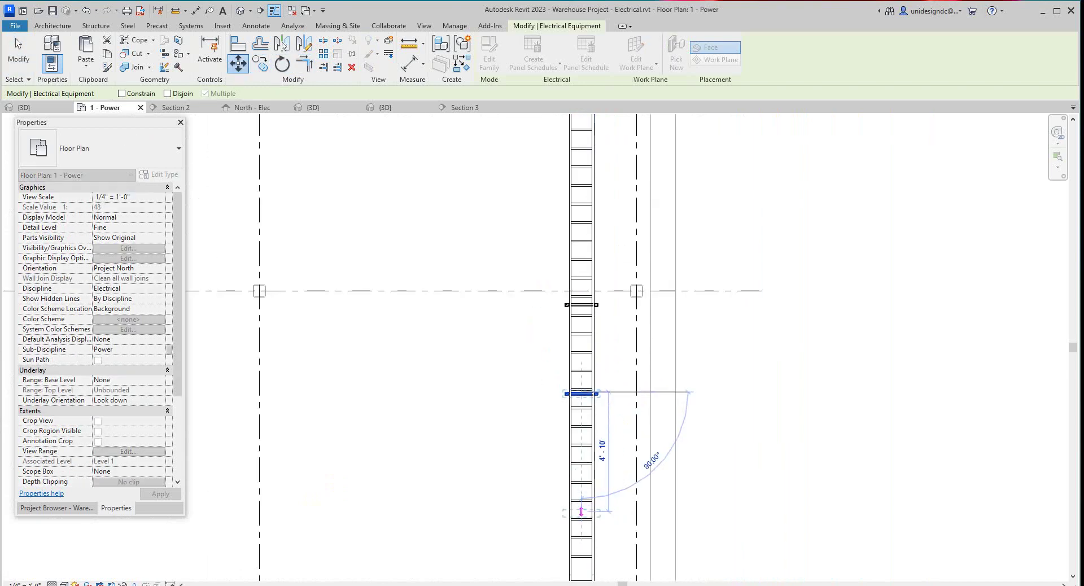
left_click(581, 511)
key("Escape")
scroll(581, 509, "down", 5)
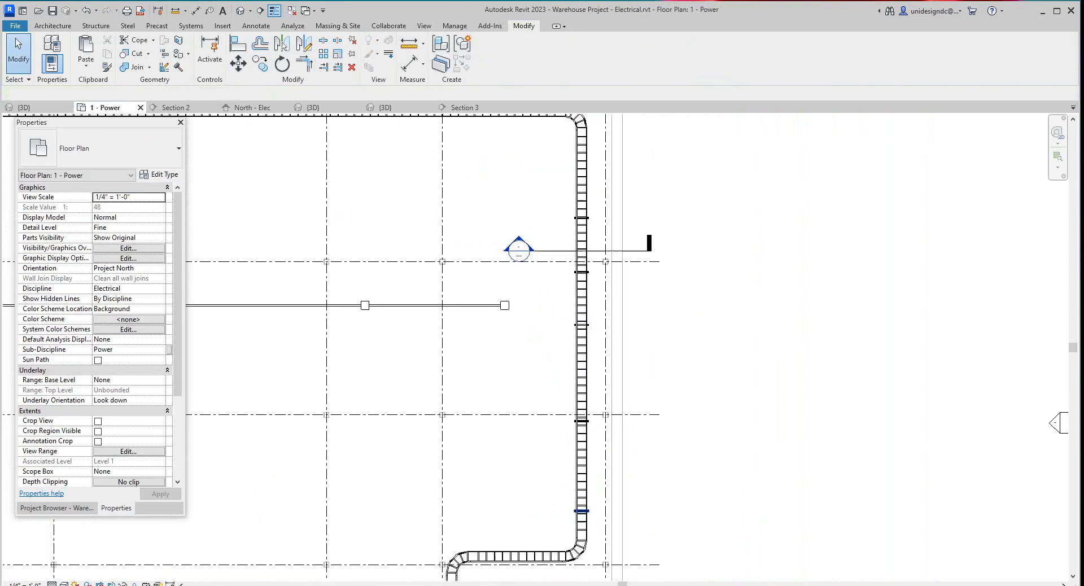
Delete the surplus trapeze hanger just below the gridline beside the section mark on the vertical tray run
scroll(596, 295, "up", 4)
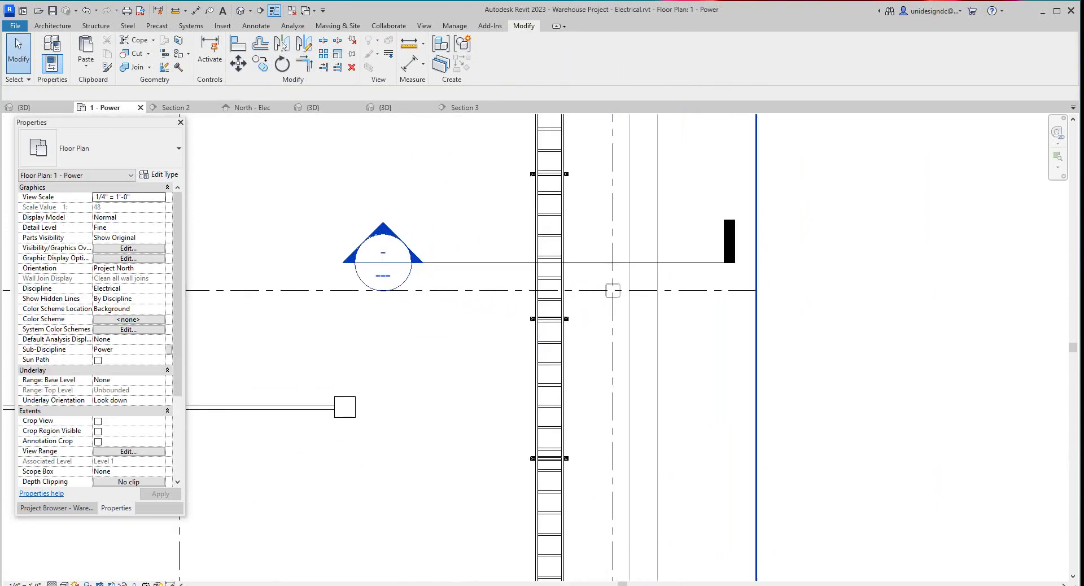
left_click(542, 318)
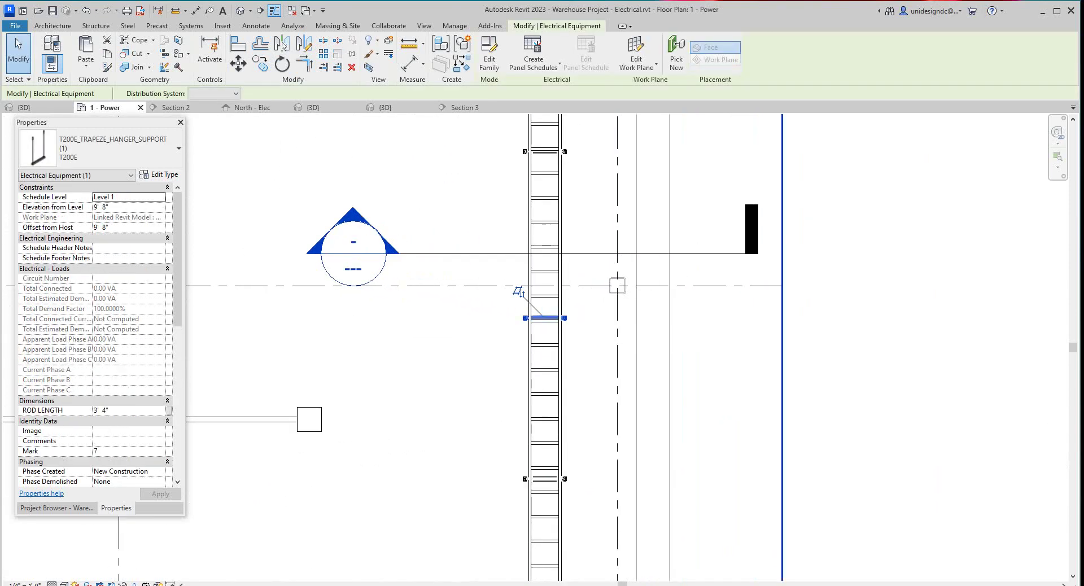
key("Escape")
scroll(539, 339, "down", 5)
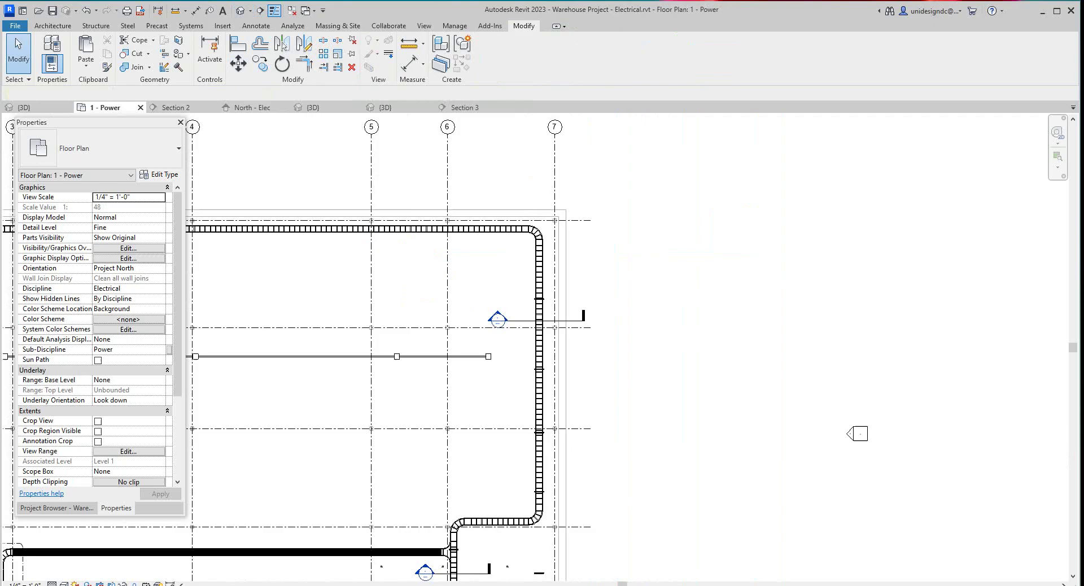
Open the 3D view at the tray bend and its hangers, and set the visual style to Consistent Colors
left_click(28, 108)
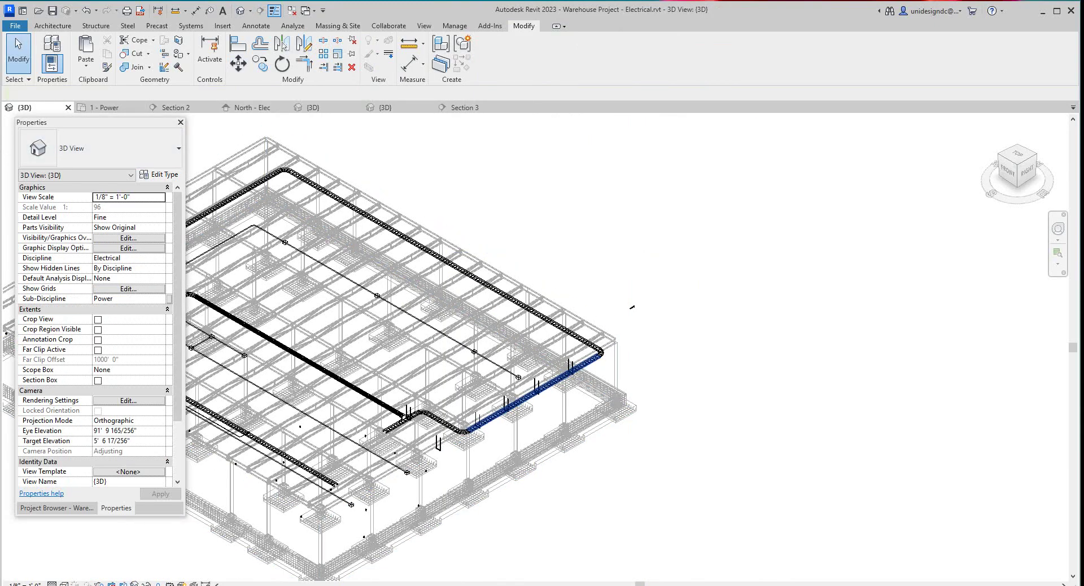
scroll(522, 404, "up", 3)
scroll(395, 451, "up", 5)
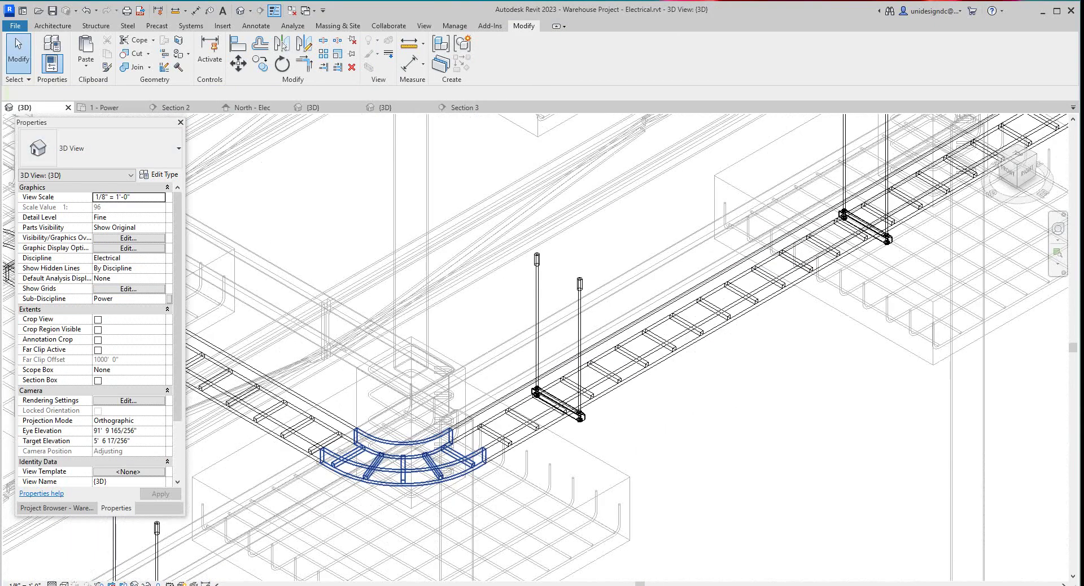
scroll(435, 440, "down", 3)
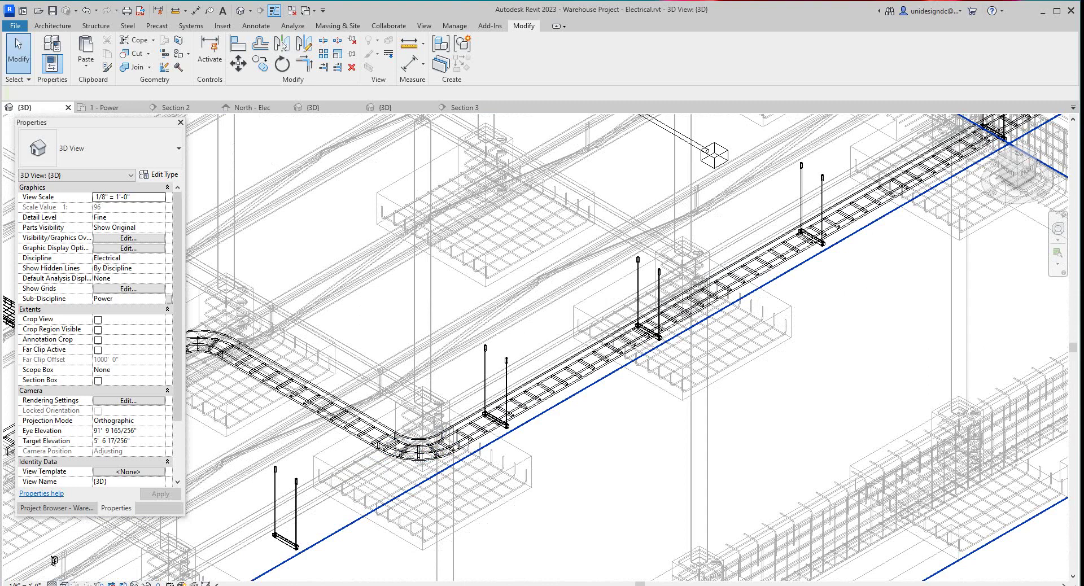
left_click(64, 583)
left_click(84, 572)
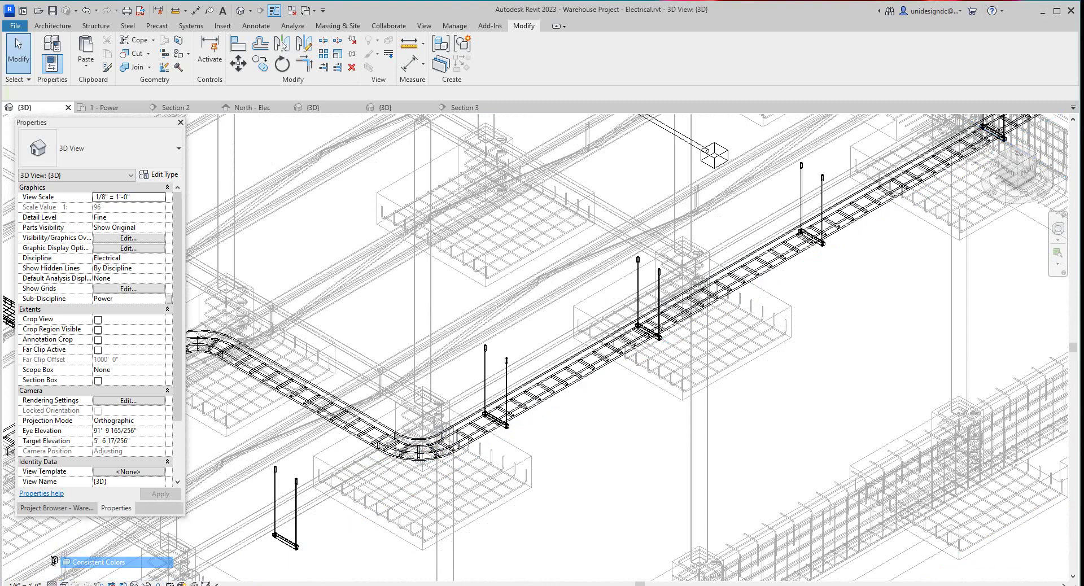
Examine the spacing and height of the trapeze hangers along the tray in the isometric and right-side views
scroll(656, 308, "up", 6)
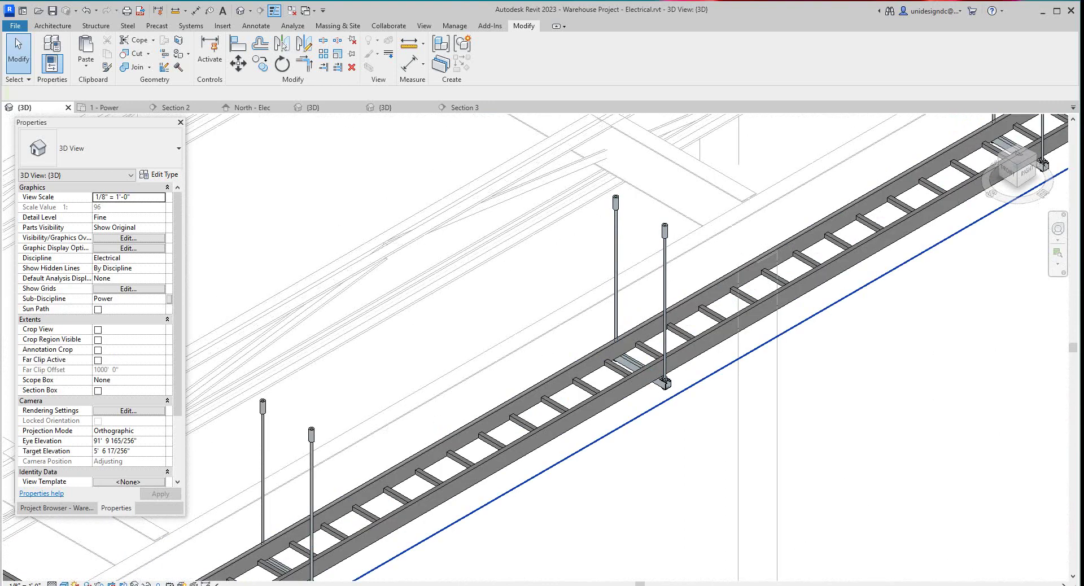
scroll(705, 381, "down", 5)
scroll(542, 339, "down", 5)
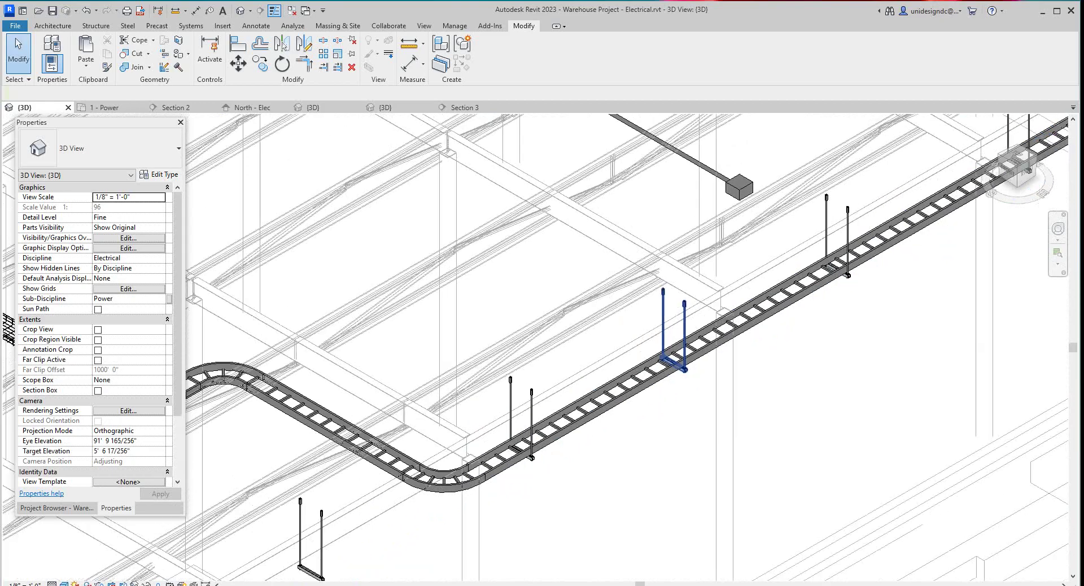
scroll(813, 256, "down", 2)
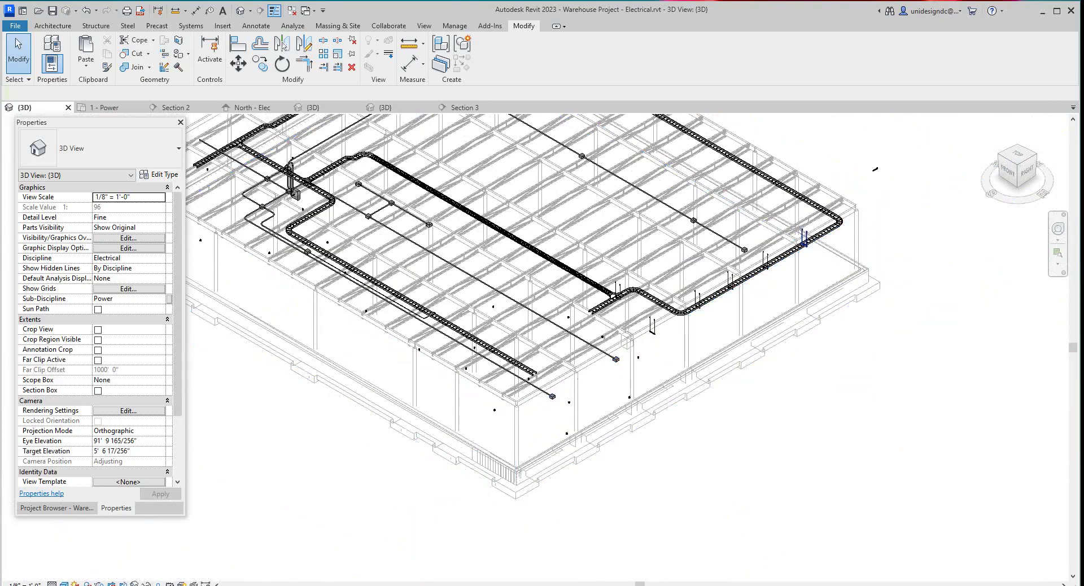
scroll(782, 263, "up", 5)
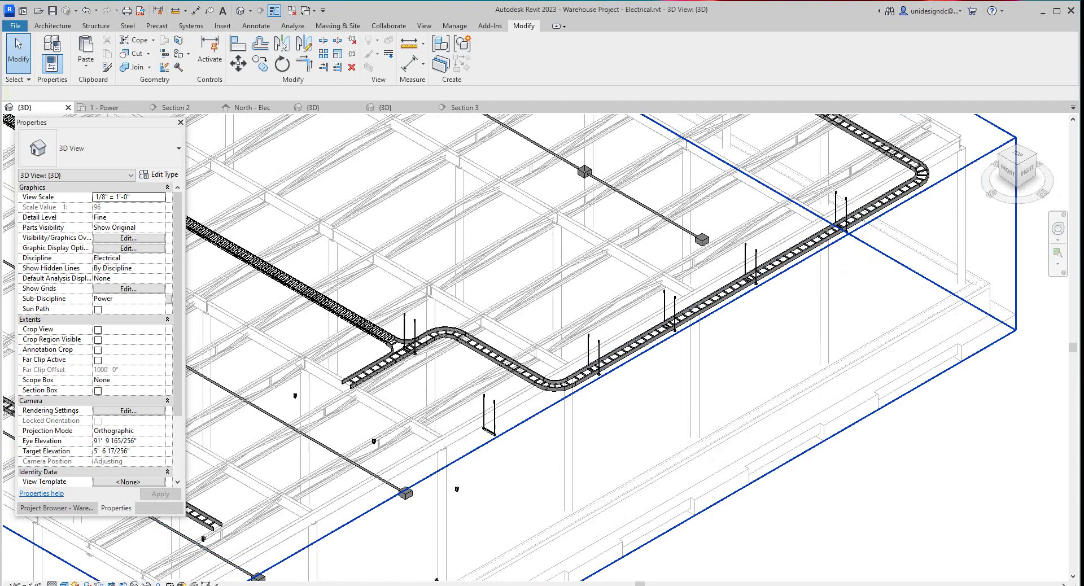
scroll(621, 291, "down", 3)
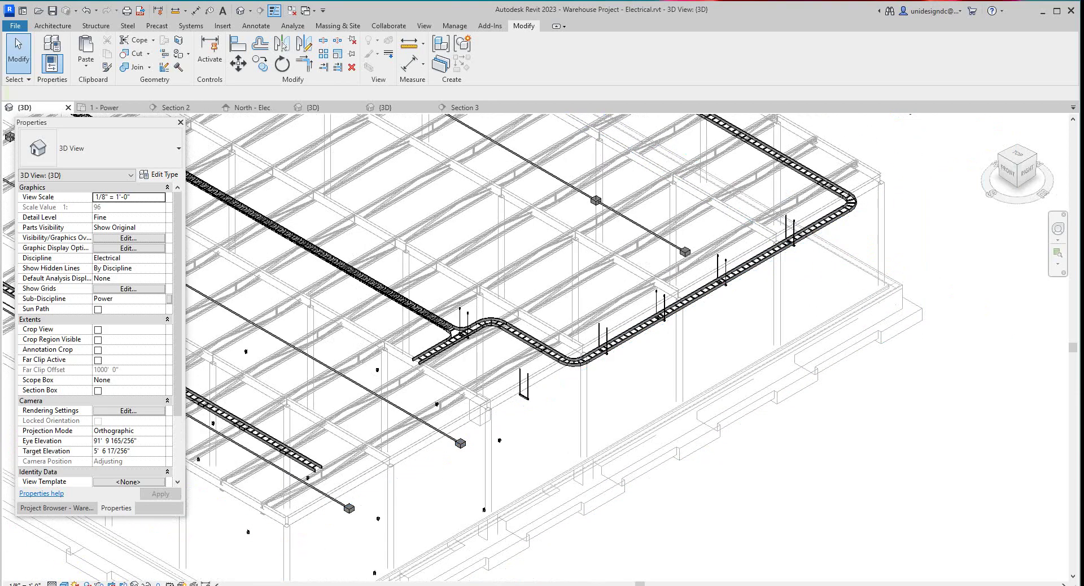
scroll(620, 291, "up", 2)
left_click_drag(1027, 176, 1021, 172)
left_click(1025, 169)
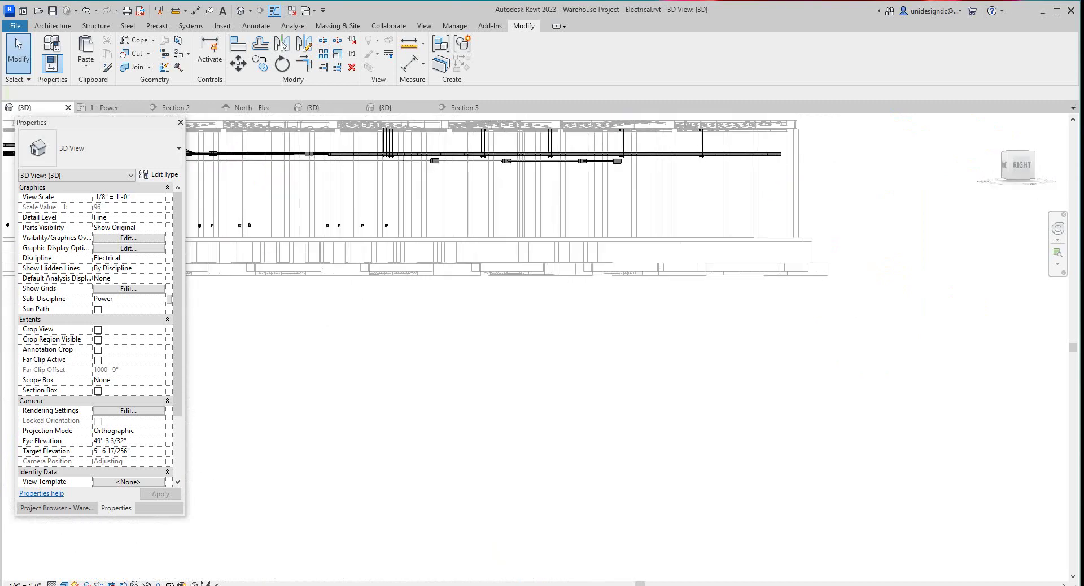
scroll(500, 141, "up", 8)
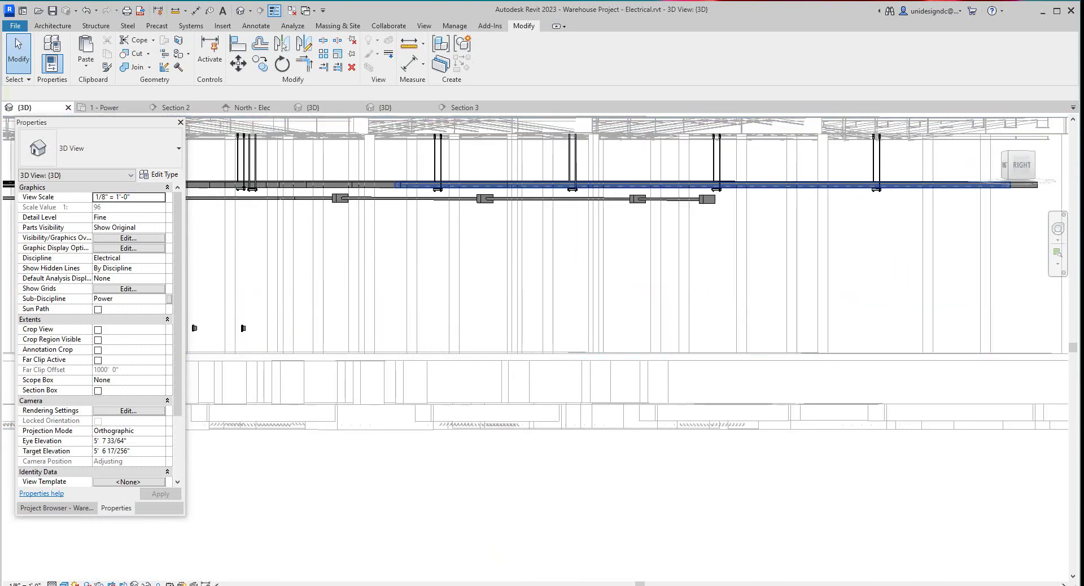
scroll(706, 175, "down", 5)
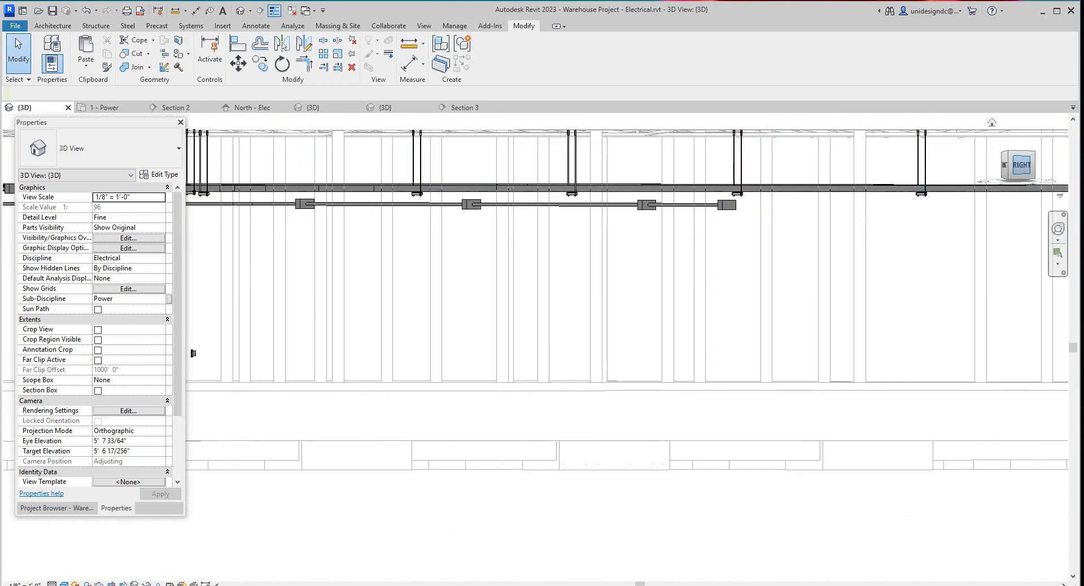
Restore the isometric orientation and examine the cable tray runs up to the corner and the loose bracket outside the building
left_click_drag(1021, 165, 1016, 203)
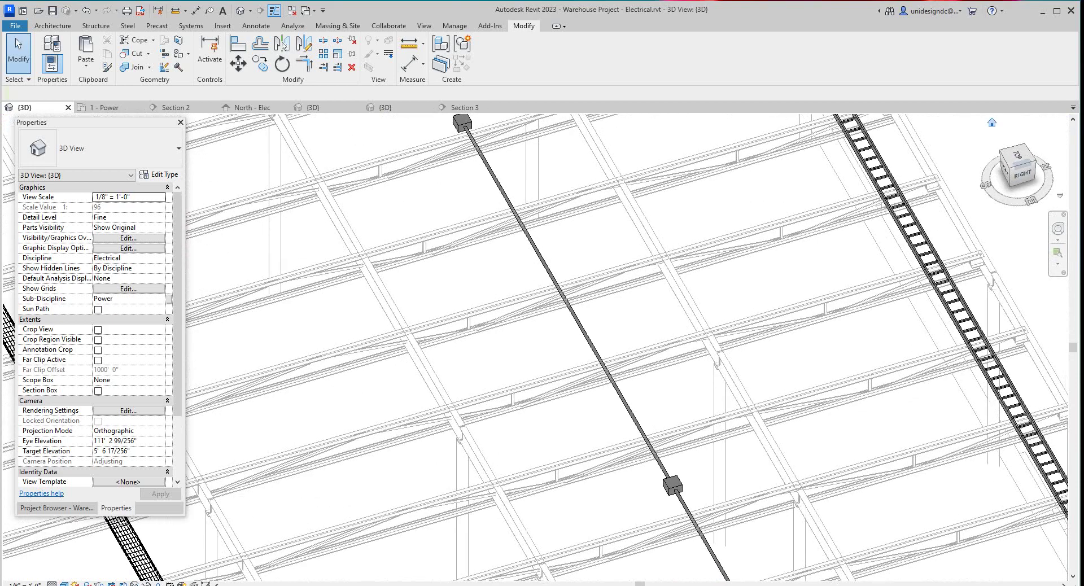
left_click(1009, 170)
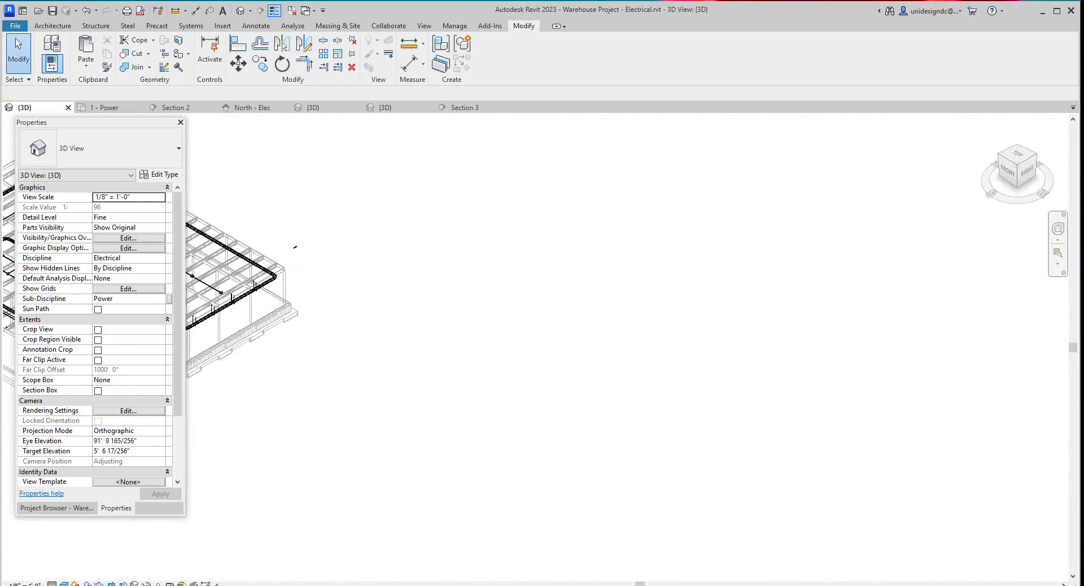
middle_click(406, 319)
scroll(404, 319, "down", 2)
scroll(446, 344, "up", 4)
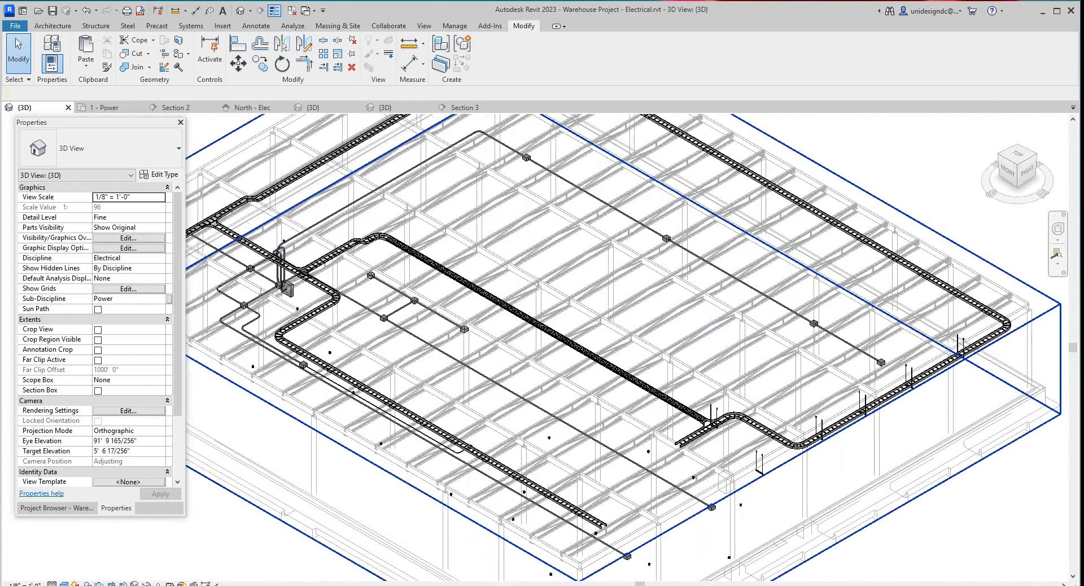
scroll(717, 417, "up", 6)
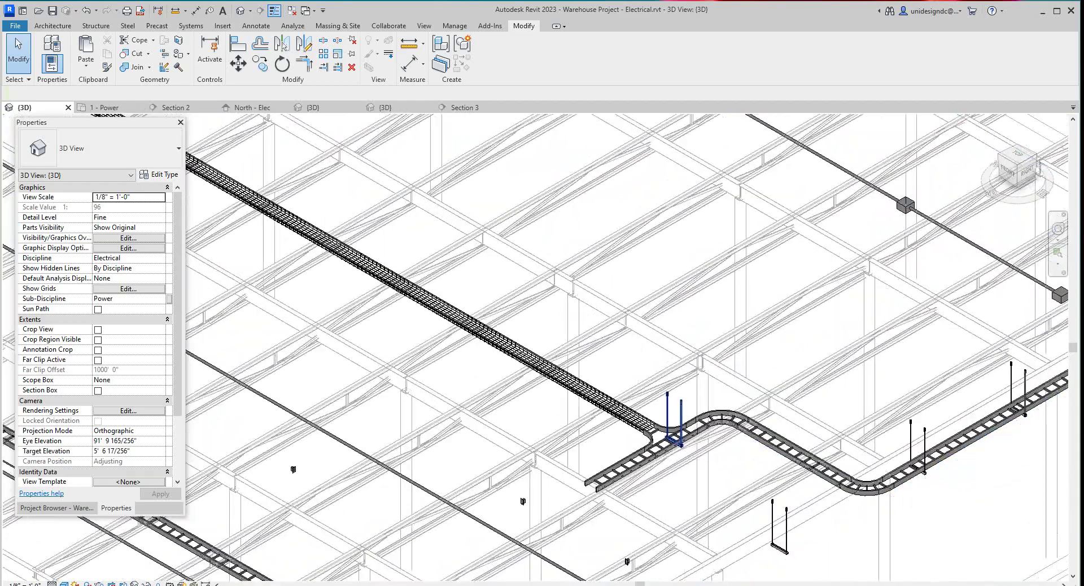
scroll(672, 434, "down", 5)
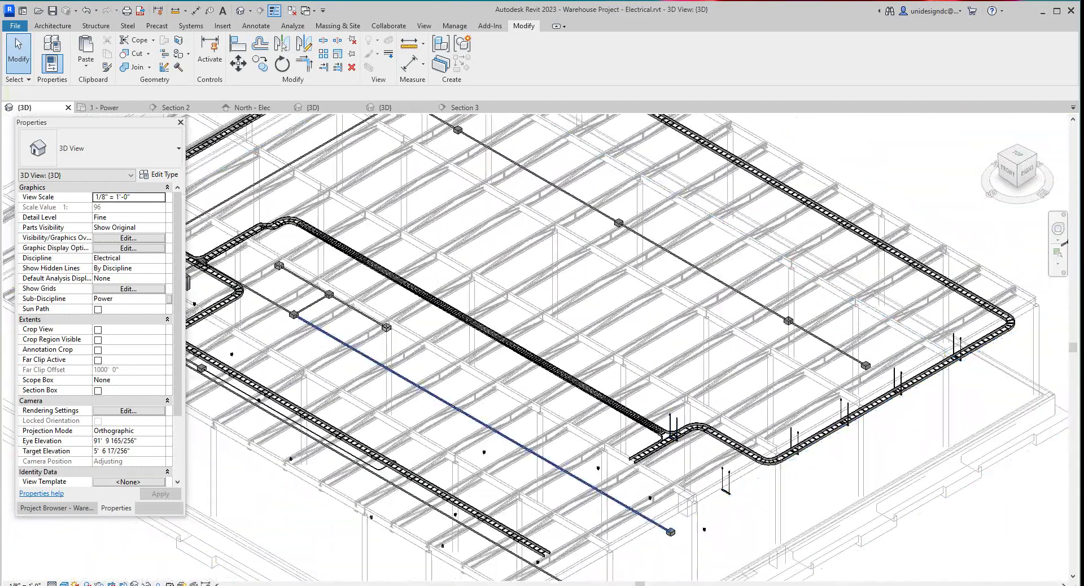
scroll(573, 491, "down", 2)
scroll(531, 394, "up", 3)
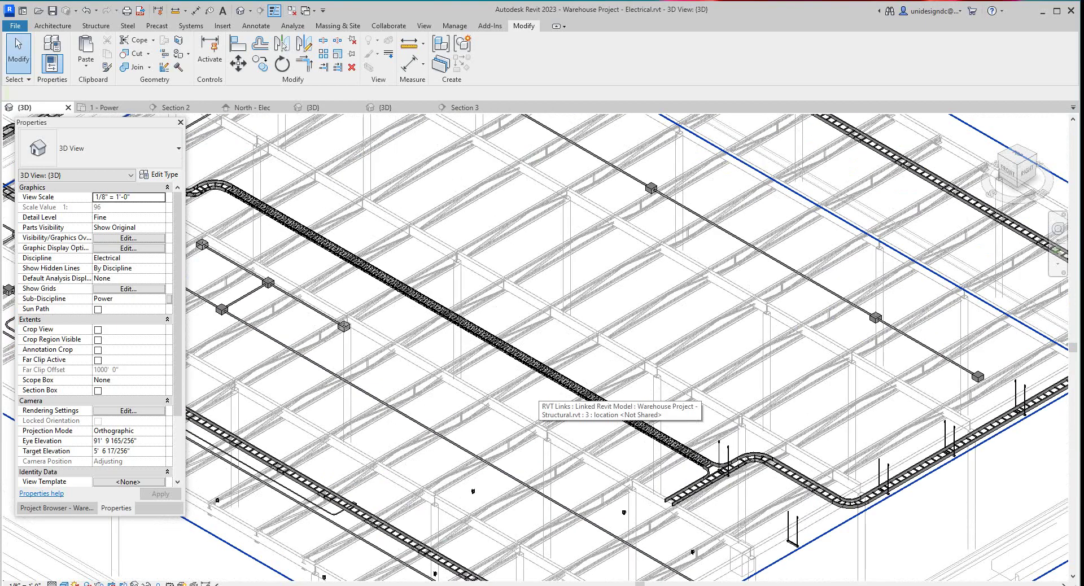
scroll(638, 398, "down", 5)
scroll(863, 339, "up", 4)
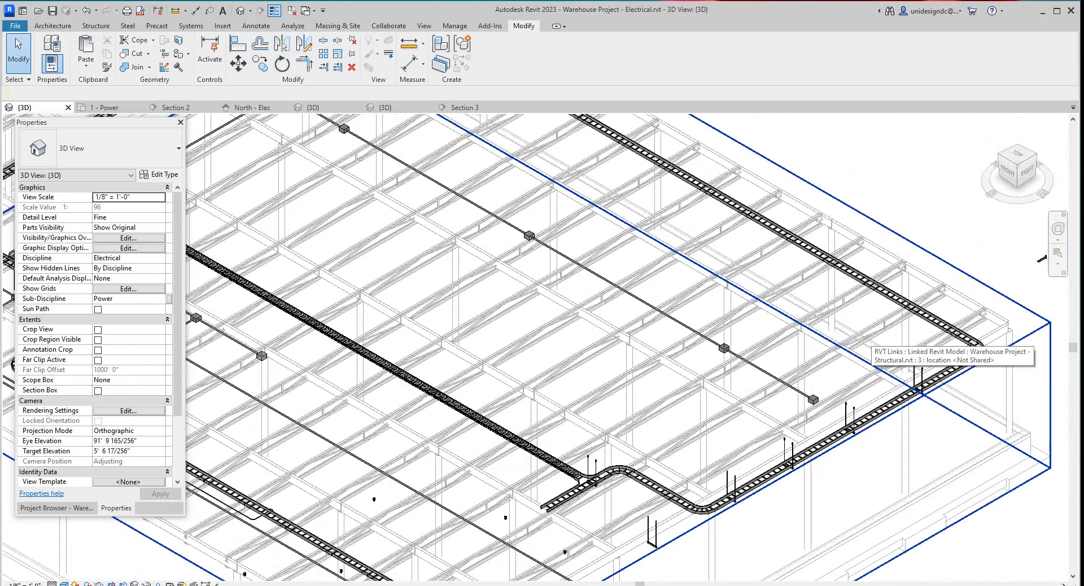
scroll(1041, 260, "up", 3)
scroll(896, 330, "down", 3)
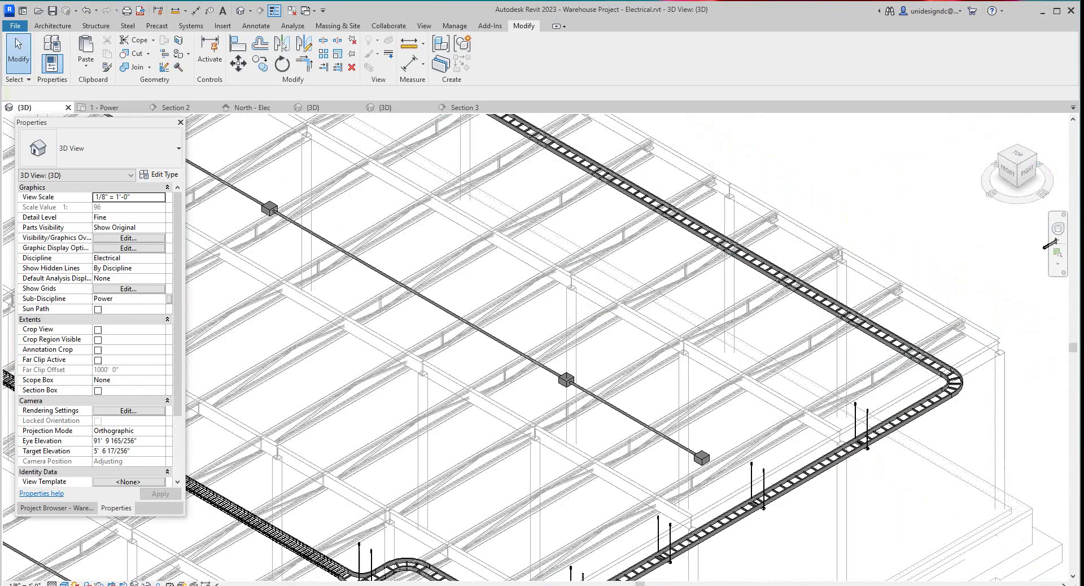
scroll(1013, 270, "up", 4)
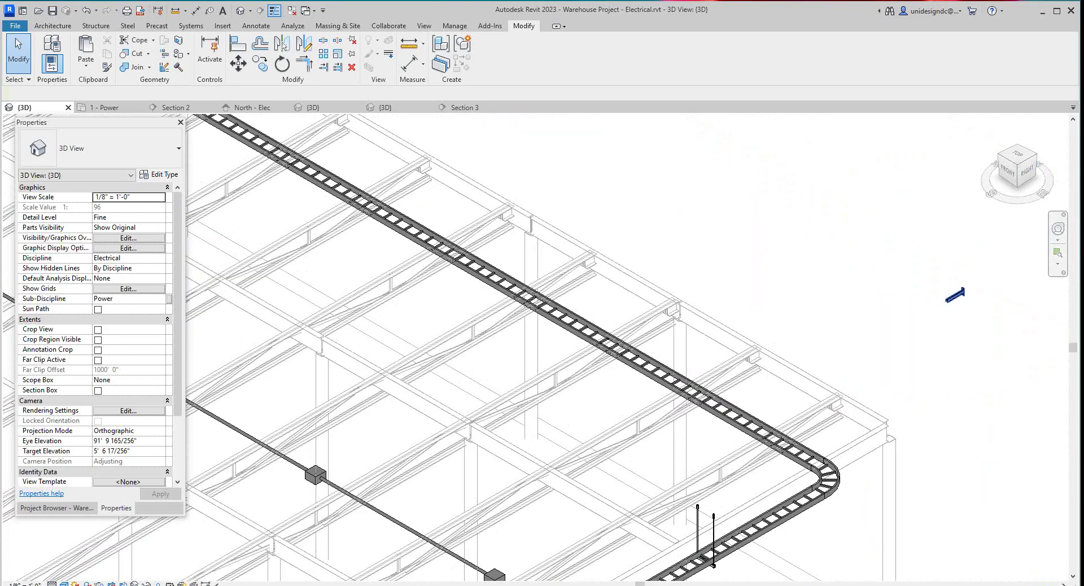
left_click(929, 271)
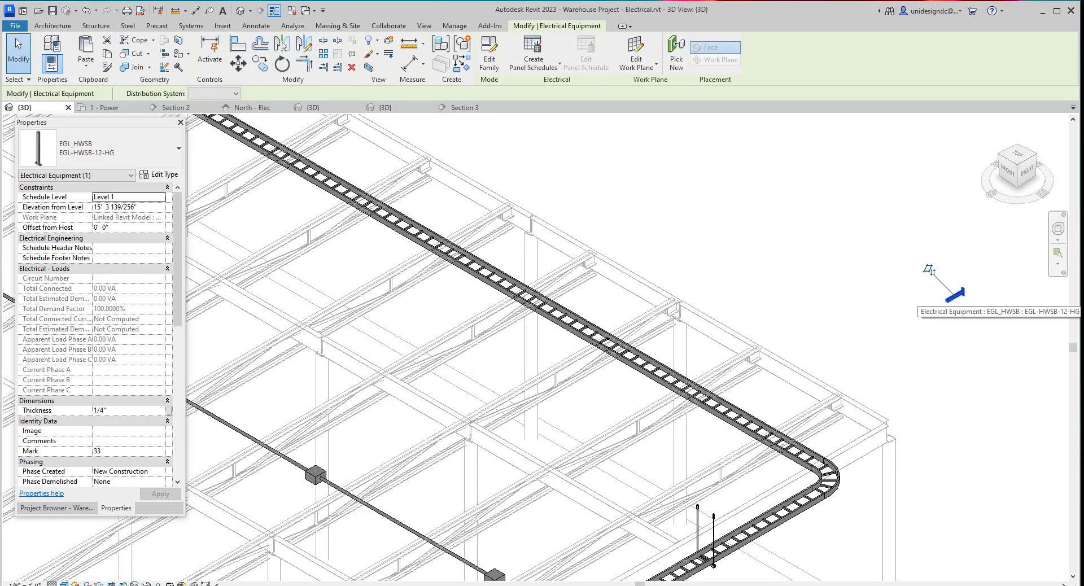
key("r")
key("e")
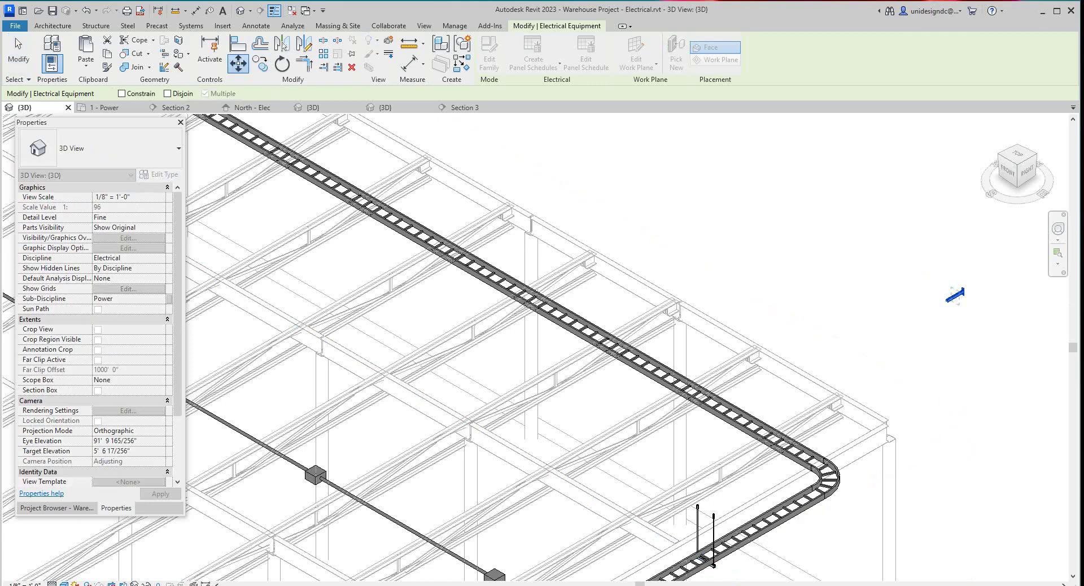
scroll(961, 305, "up", 1)
left_click(955, 294)
key("Escape")
key("Escape")
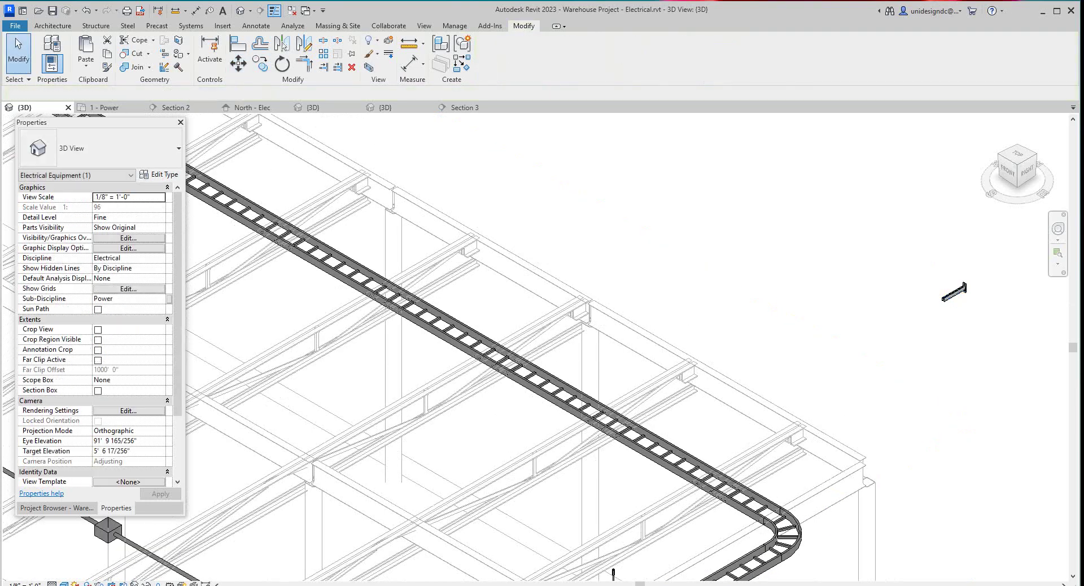
Move the loose EGL-HWSB-12-HG bracket from outside the building to beside the long tray run near its corner
left_click(929, 269)
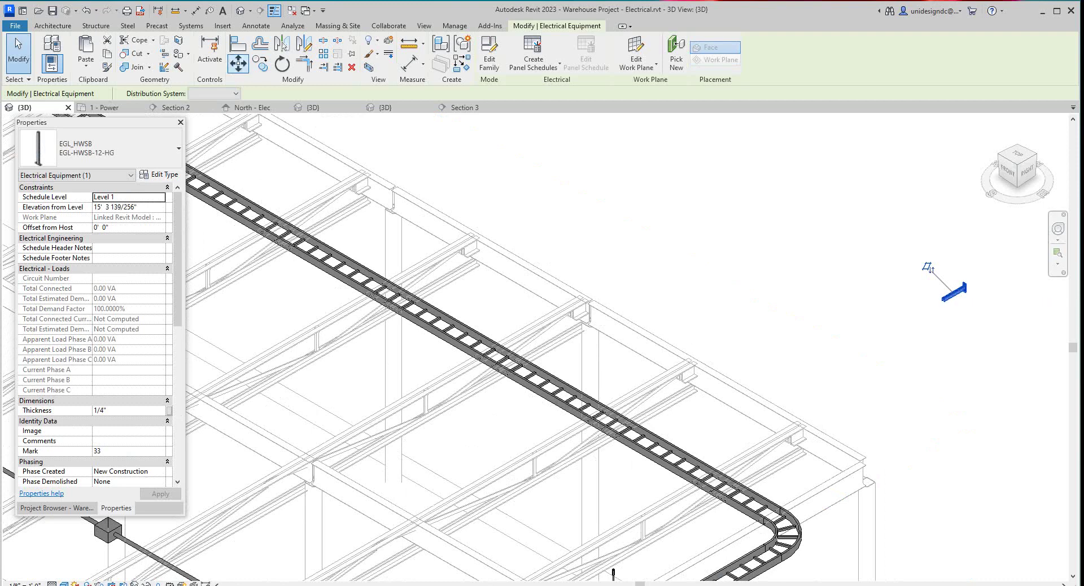
key("m")
key("v")
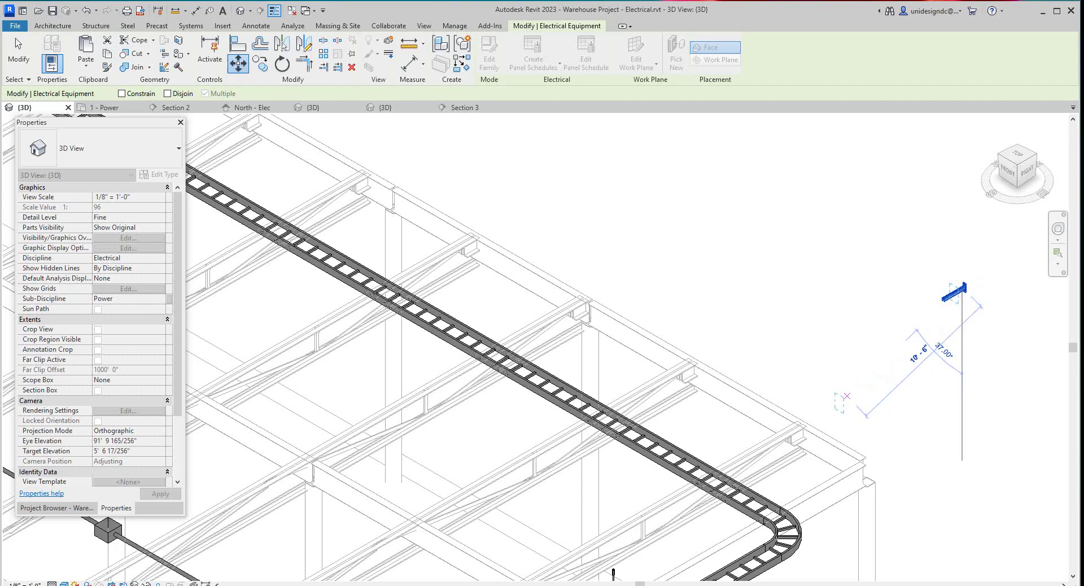
scroll(846, 395, "up", 4)
left_click(714, 414)
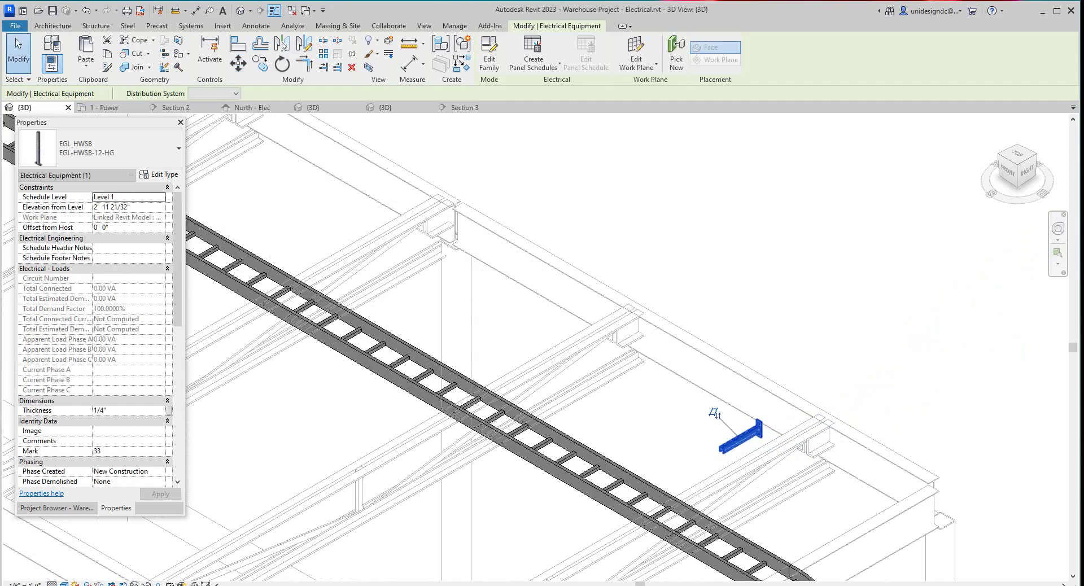
Deselect the wall bracket and examine the full cable tray layout in the 3D view, including the far corner and branch runs
scroll(712, 416, "down", 2)
scroll(733, 372, "down", 1)
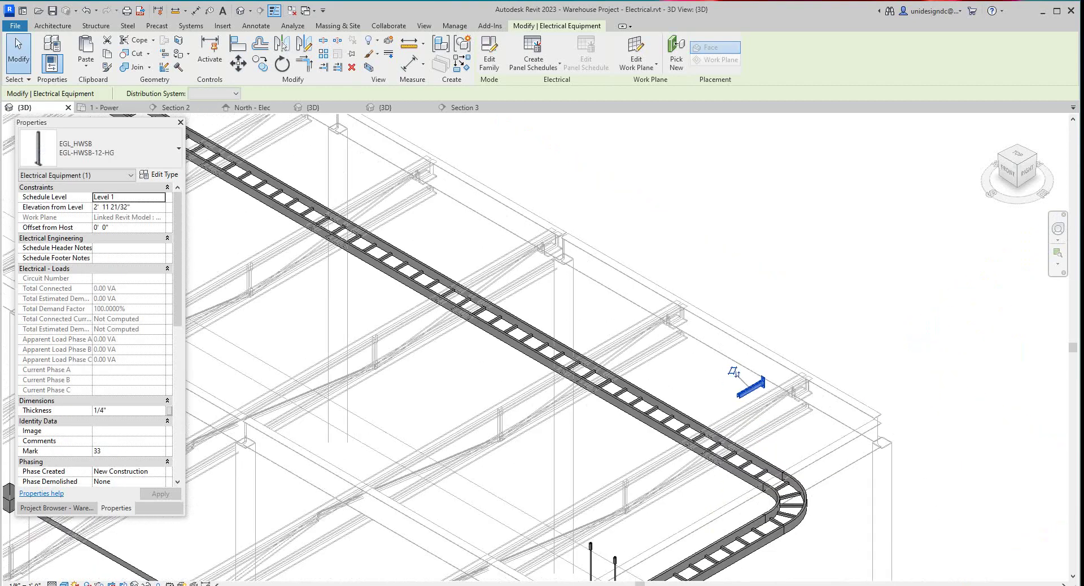
scroll(733, 372, "down", 2)
key("Escape")
scroll(751, 356, "down", 1)
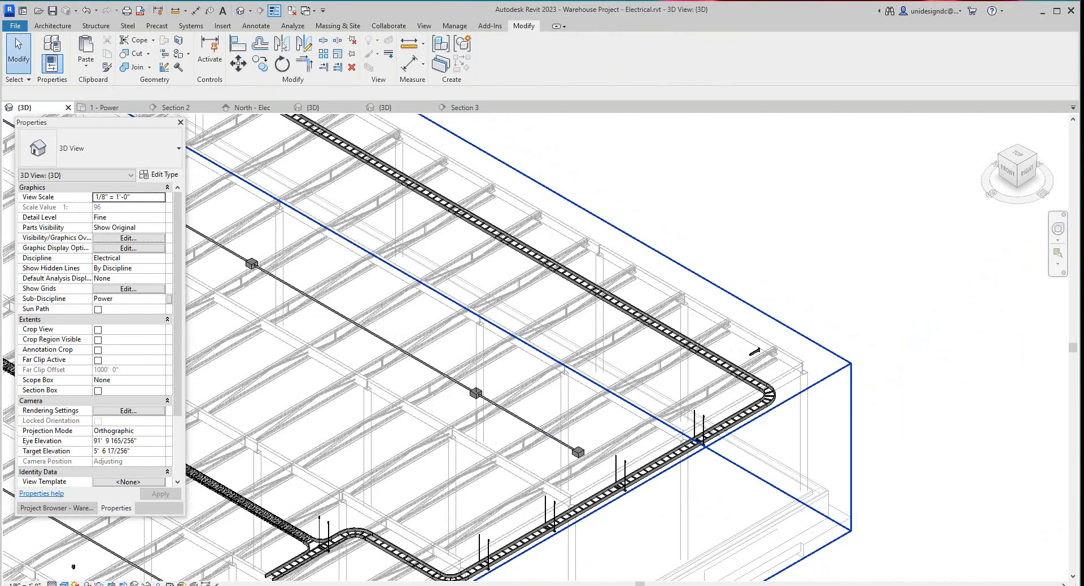
scroll(637, 431, "down", 2)
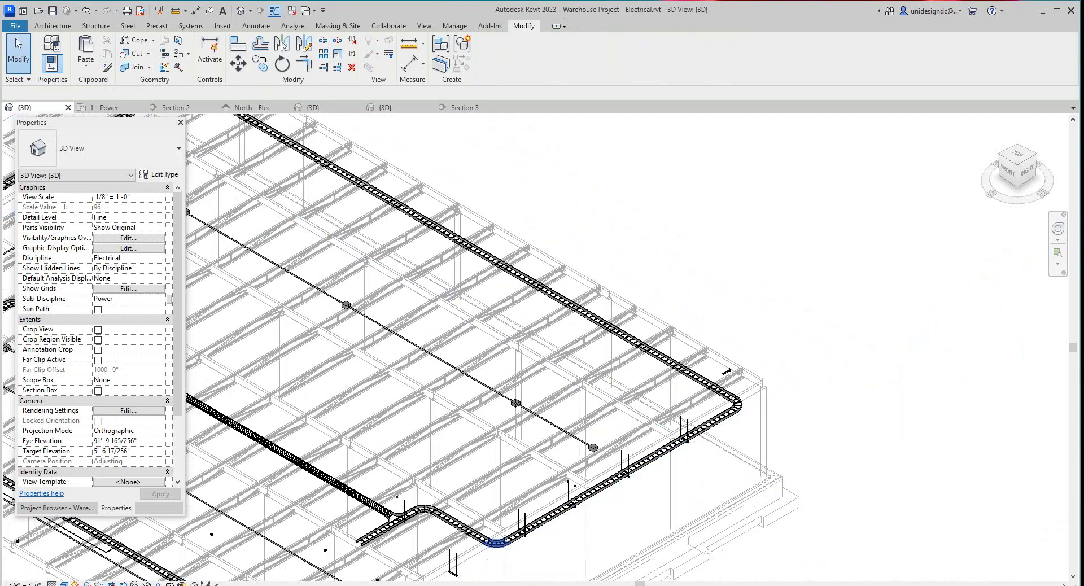
scroll(487, 546, "up", 4)
scroll(511, 495, "down", 5)
scroll(384, 500, "up", 1)
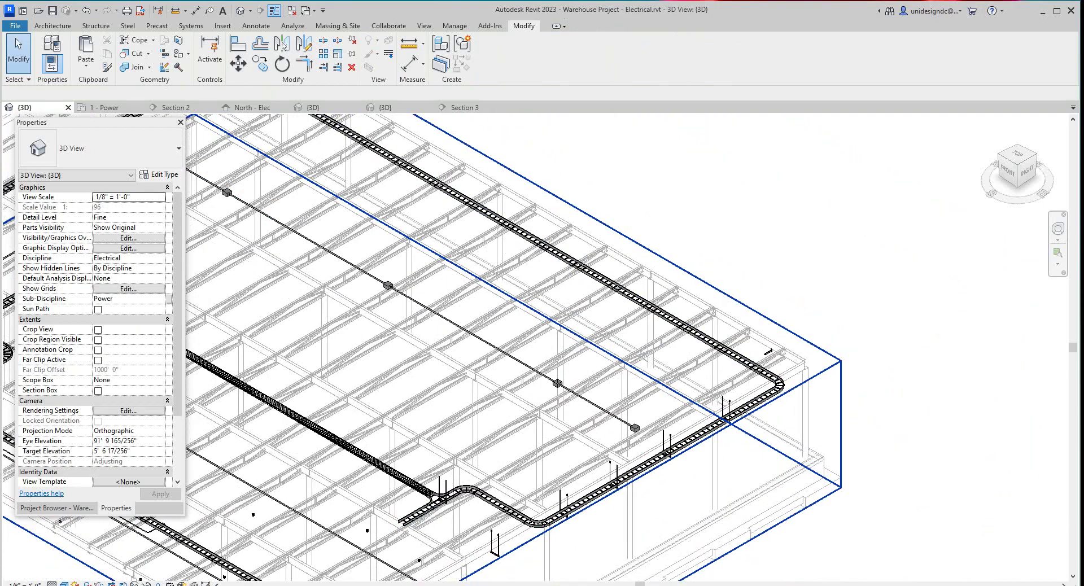
scroll(548, 496, "down", 3)
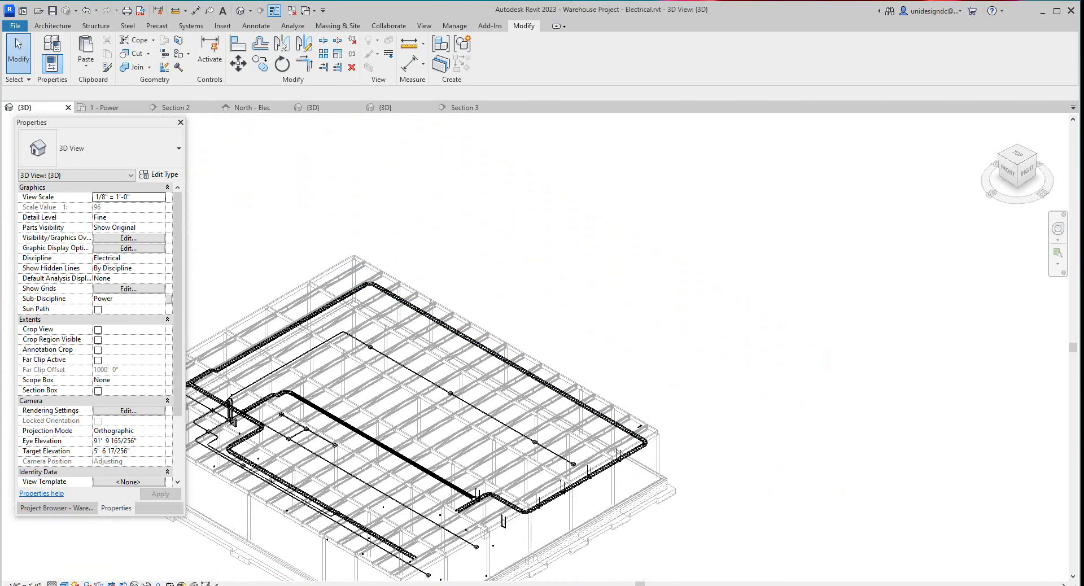
scroll(359, 332, "down", 4)
scroll(261, 370, "up", 6)
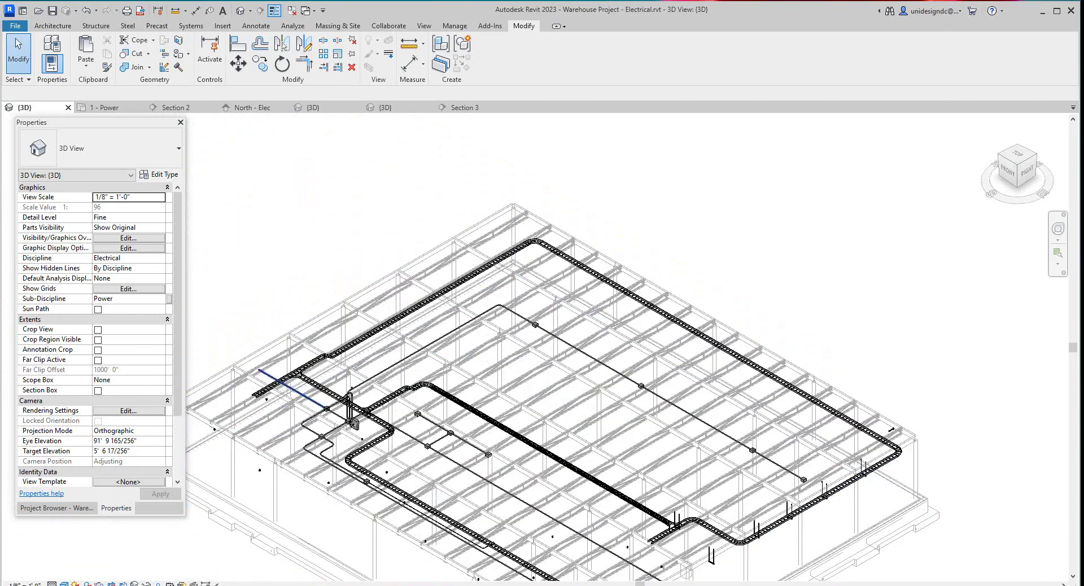
scroll(248, 406, "up", 3)
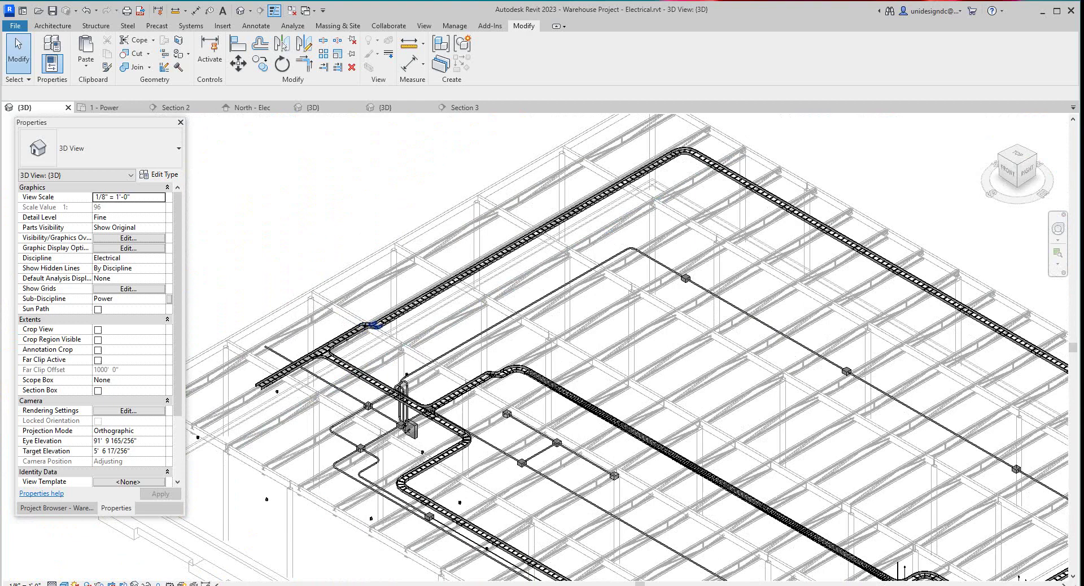
scroll(377, 325, "down", 2)
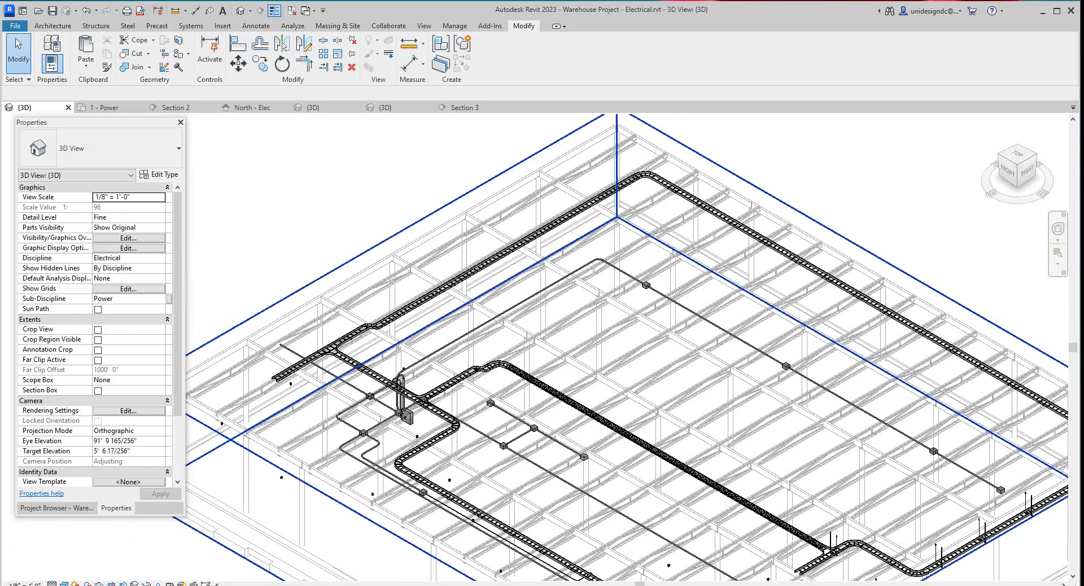
scroll(293, 384, "down", 3)
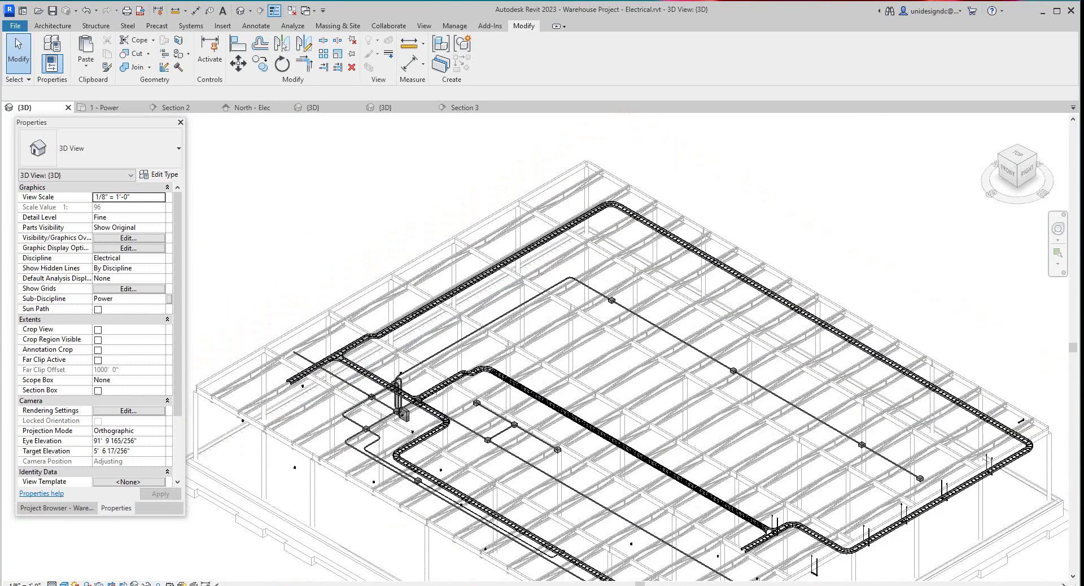
In the 1 - Power floor plan, copy a T200E trapeze hanger from the tray run near grid 7 to the run near grid 1, between grids D and E
left_click(108, 107)
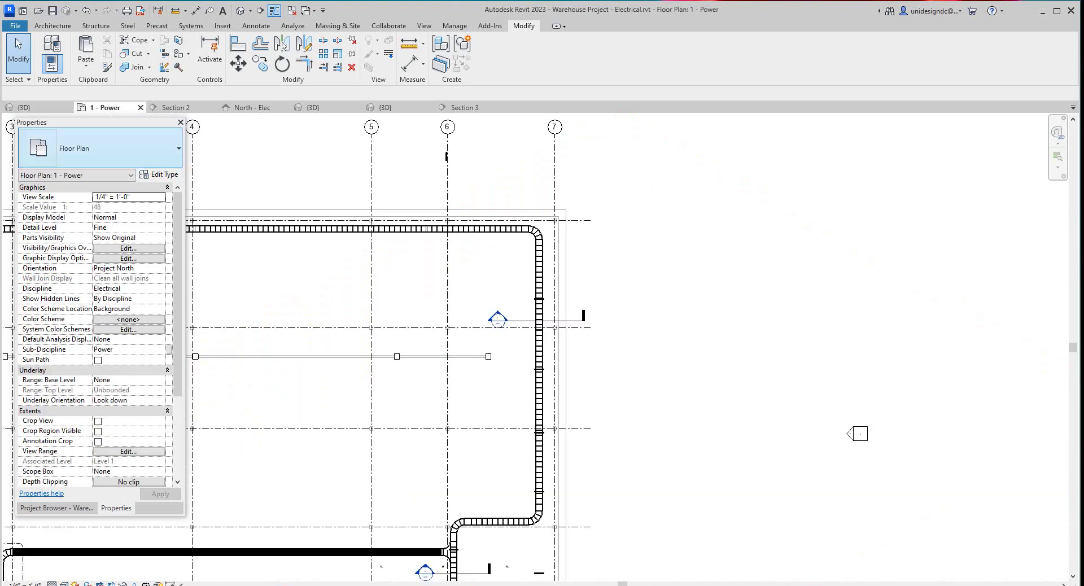
scroll(538, 305, "up", 3)
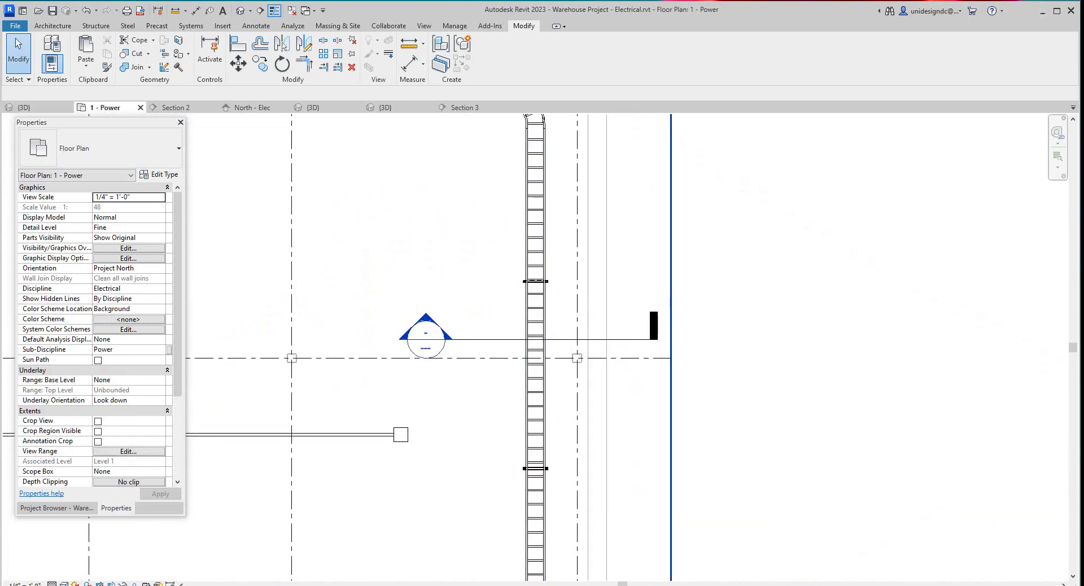
left_click(509, 255)
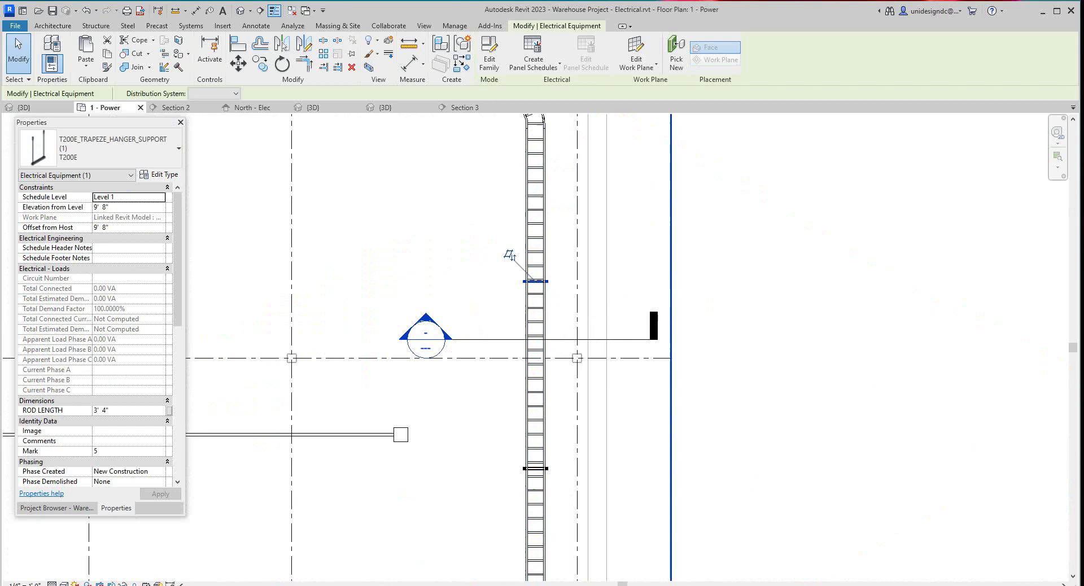
key("c")
key("o")
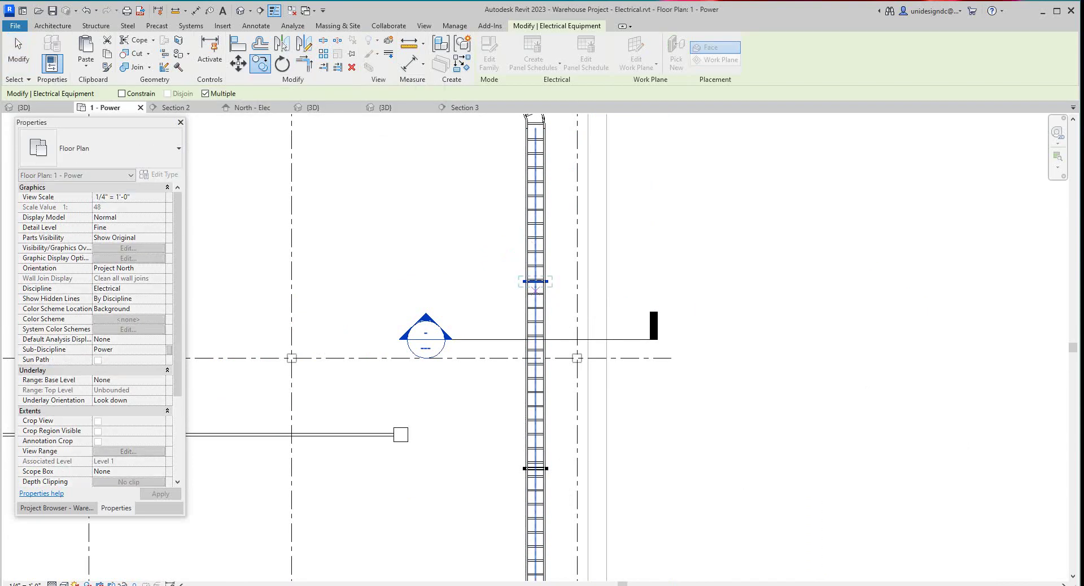
left_click(534, 281)
scroll(361, 375, "down", 5)
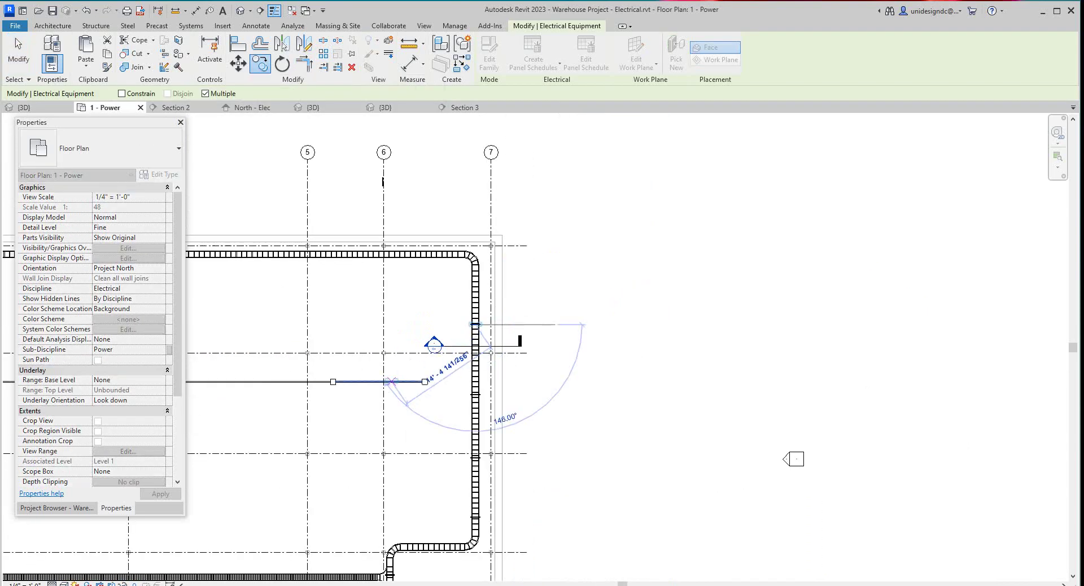
scroll(391, 378, "down", 3)
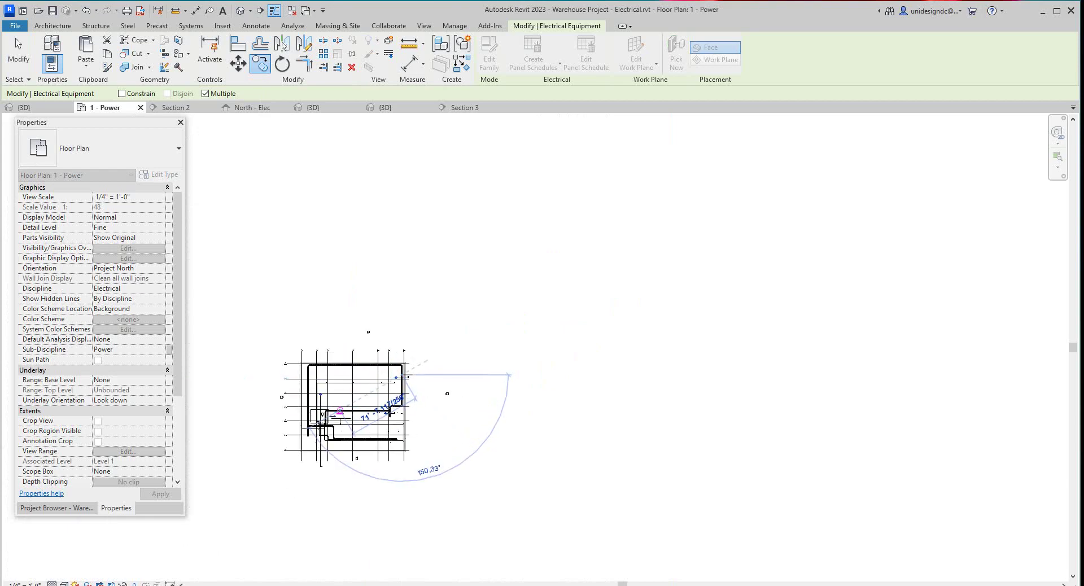
scroll(317, 402, "up", 6)
scroll(301, 370, "up", 1)
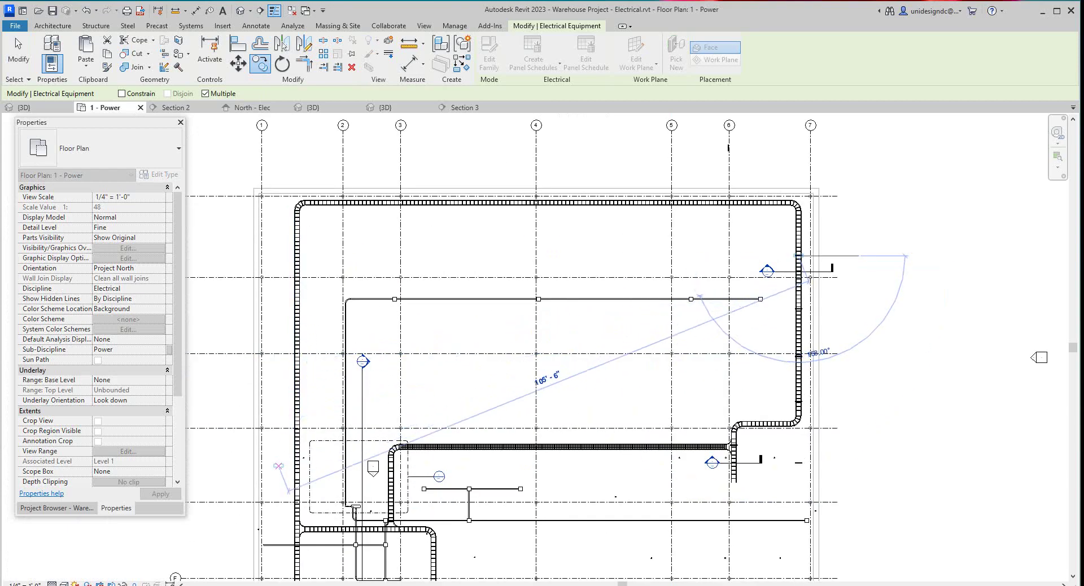
scroll(287, 484, "up", 2)
scroll(305, 387, "down", 4)
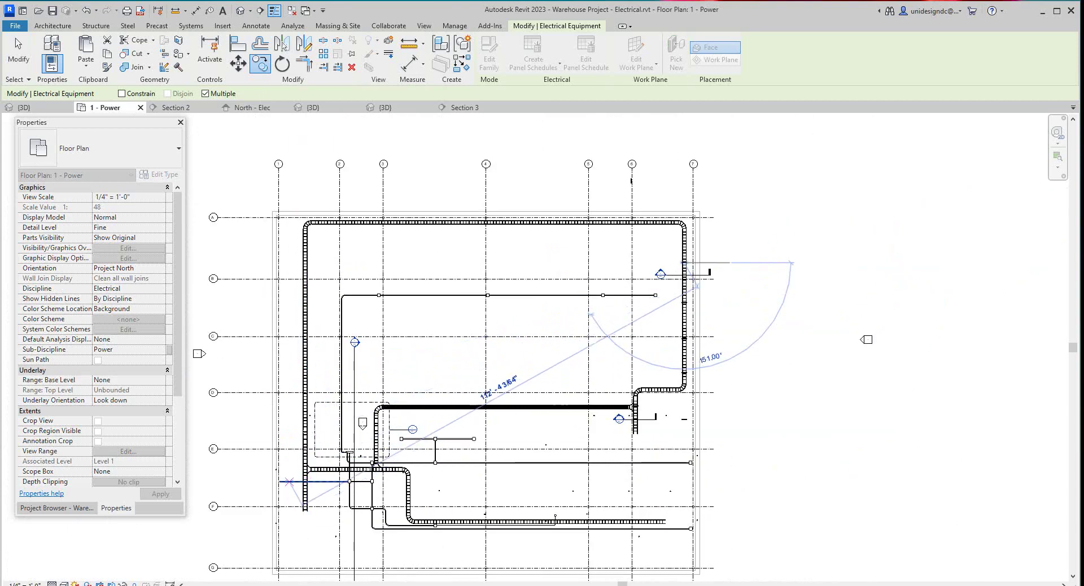
scroll(299, 477, "up", 3)
scroll(316, 449, "down", 2)
scroll(318, 395, "up", 2)
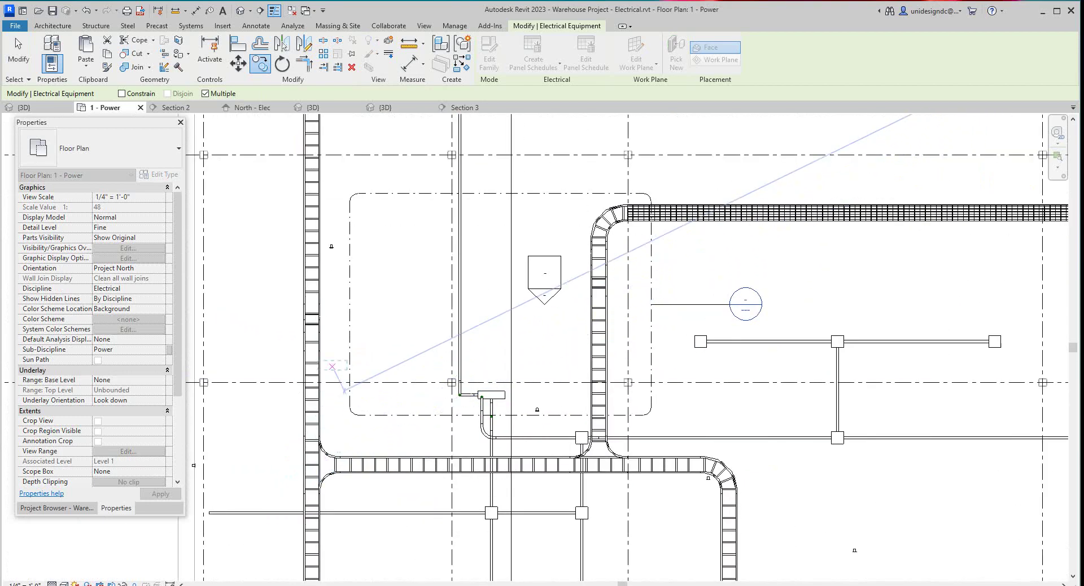
scroll(322, 350, "down", 1)
scroll(327, 319, "up", 1)
scroll(319, 298, "up", 2)
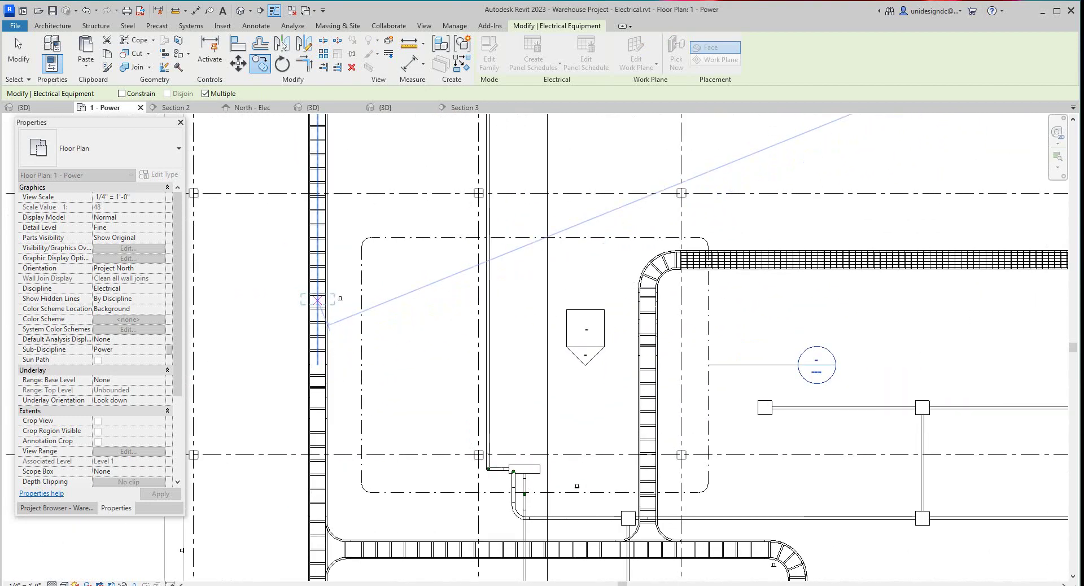
scroll(320, 295, "up", 2)
left_click(322, 295)
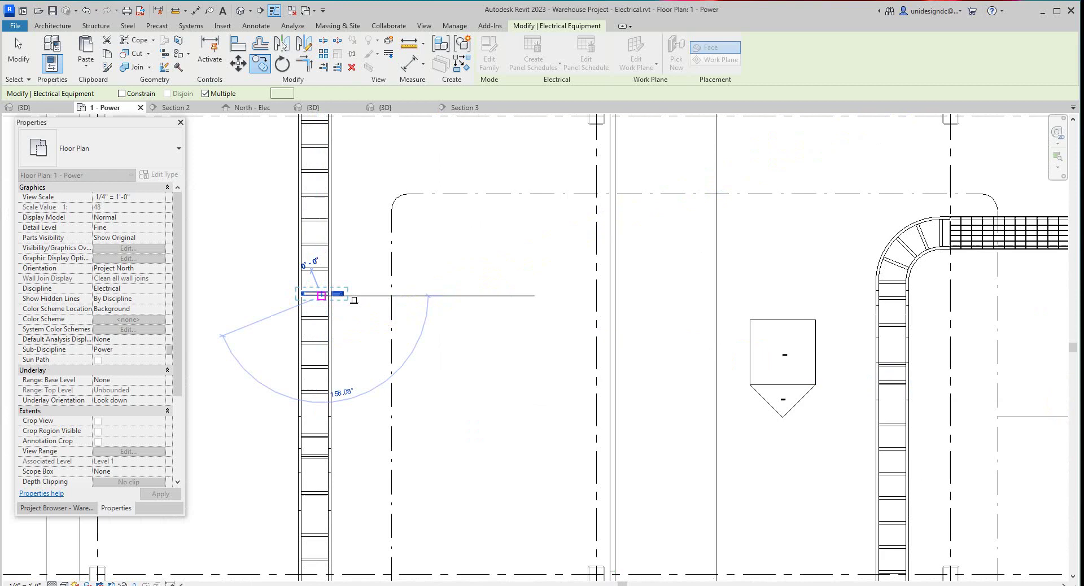
scroll(354, 300, "up", 2)
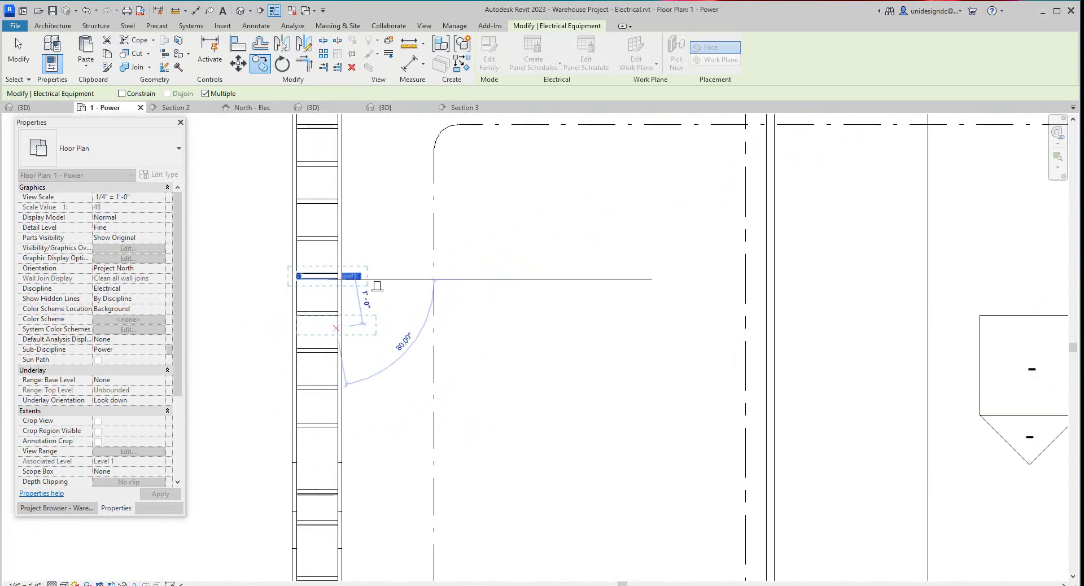
key("Escape")
key("Escape")
Shift the copied trapeze hanger sideways to centre it across the tray run near grid 1
scroll(378, 282, "up", 1)
left_click_drag(322, 268, 284, 265)
left_click(373, 317)
key("Escape")
scroll(373, 318, "down", 3)
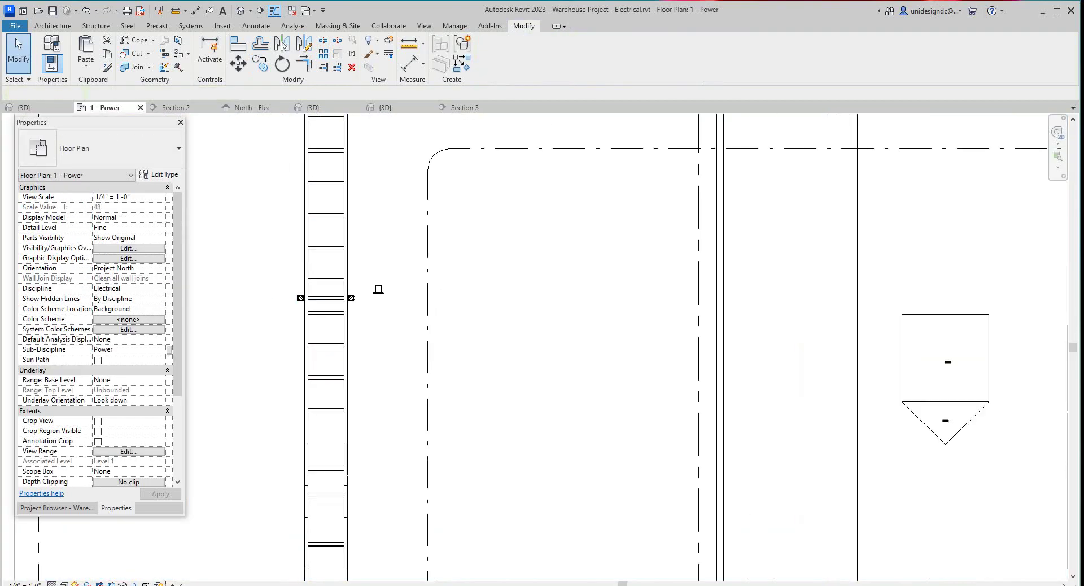
Move the Section 3 line from the tray run near grid 7 to cross the run near grid 1, just below the copied hanger
scroll(293, 329, "down", 5)
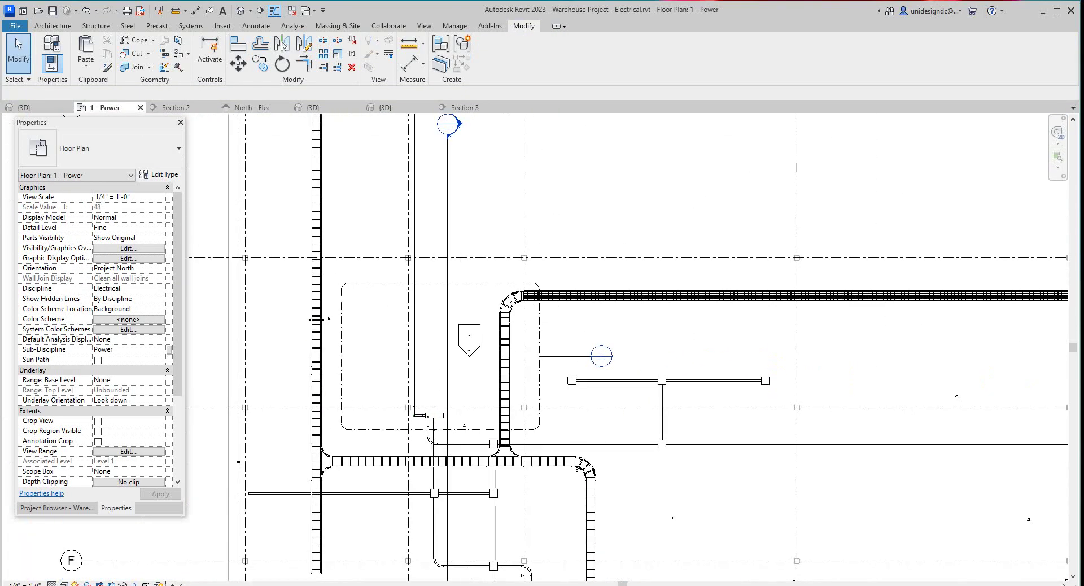
scroll(323, 333, "up", 4)
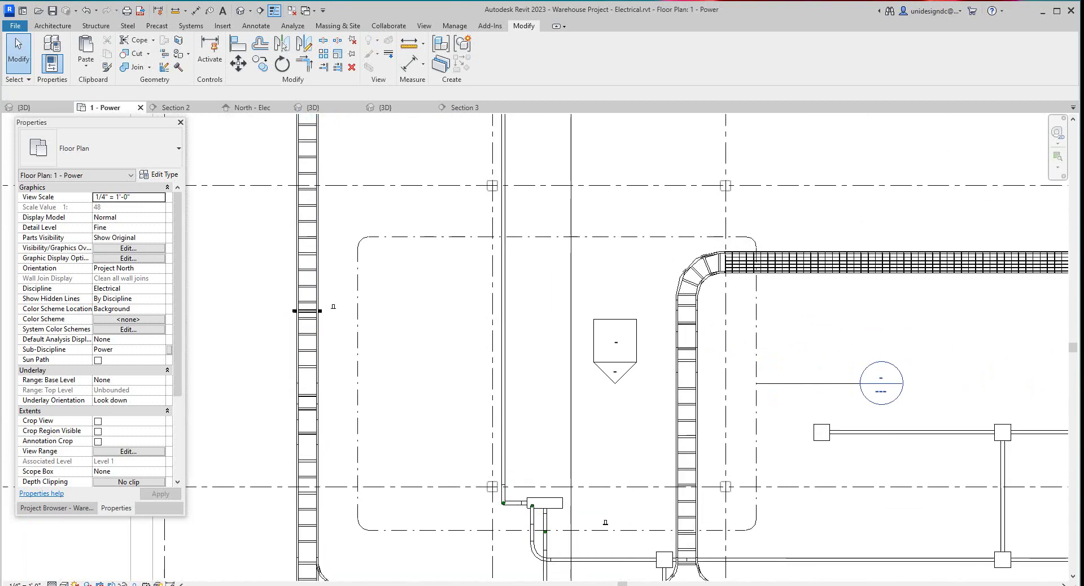
scroll(549, 333, "down", 5)
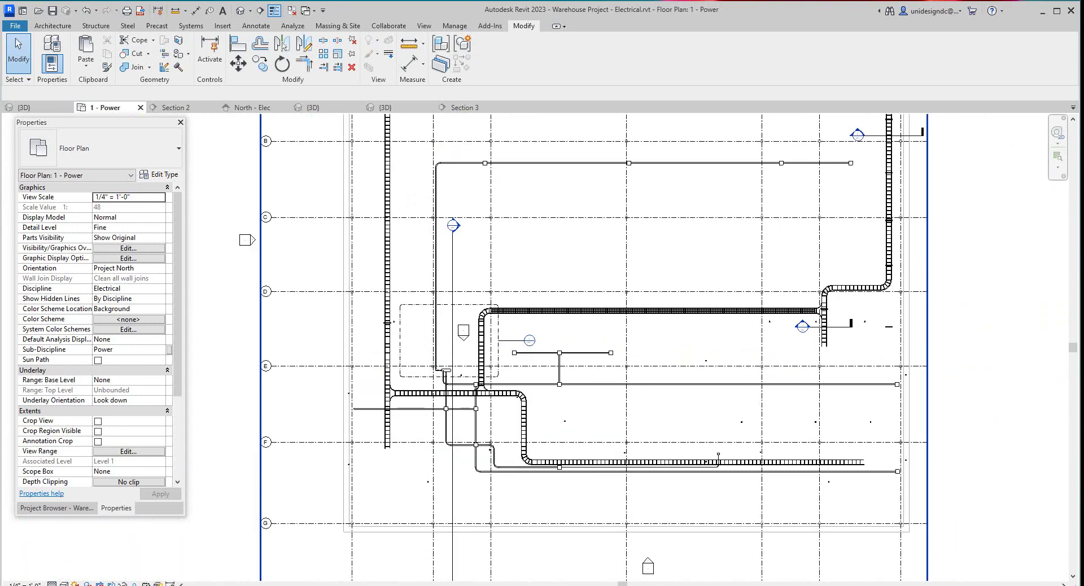
left_click_drag(869, 187, 596, 360)
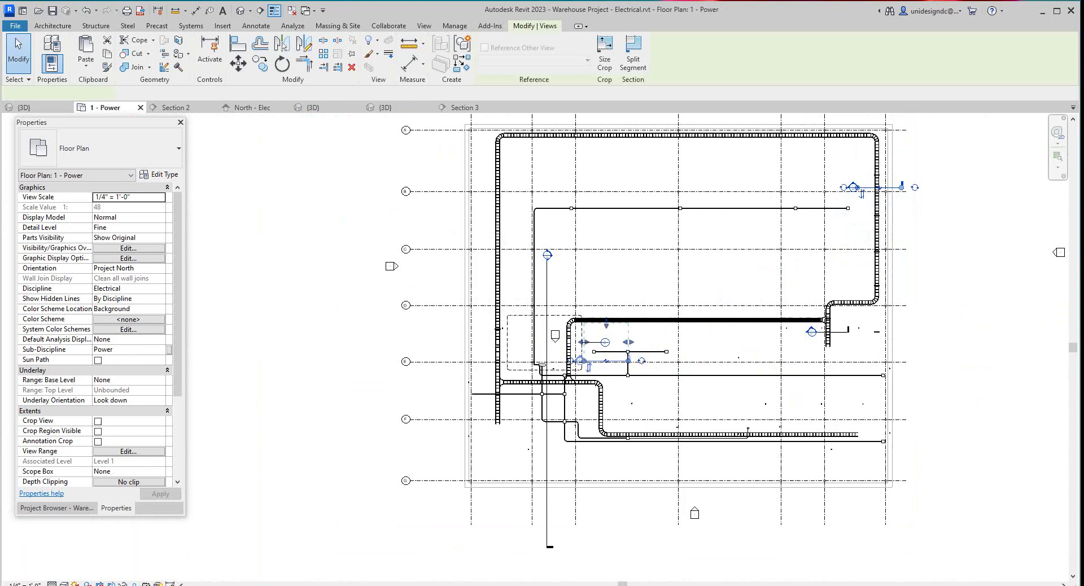
left_click_drag(463, 354, 488, 343)
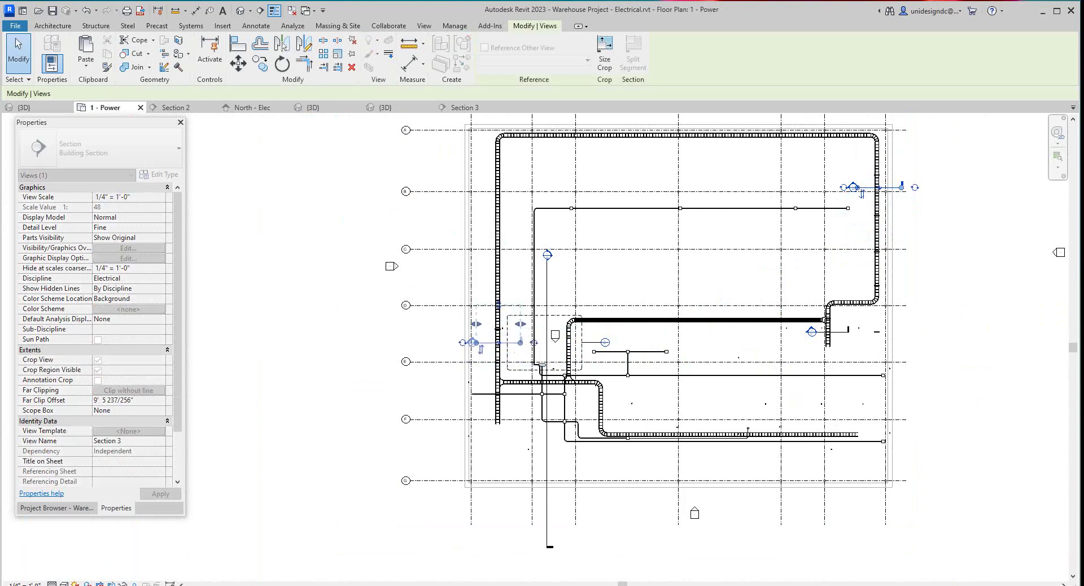
left_click(358, 331)
Open Section 3 and examine how the copied hanger supports the tray and meets the roof structure
scroll(358, 331, "up", 4)
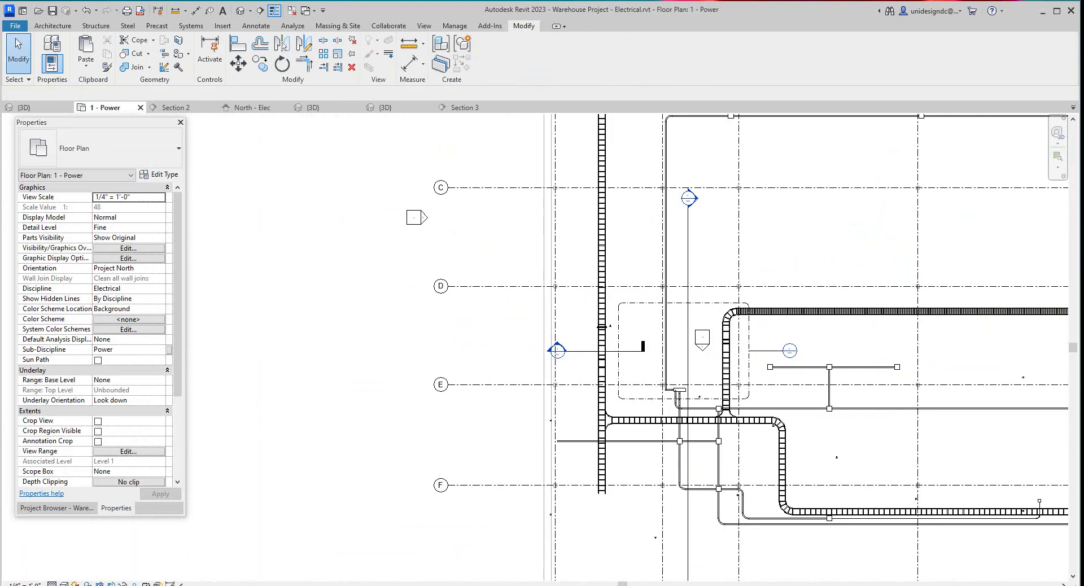
double_click(556, 351)
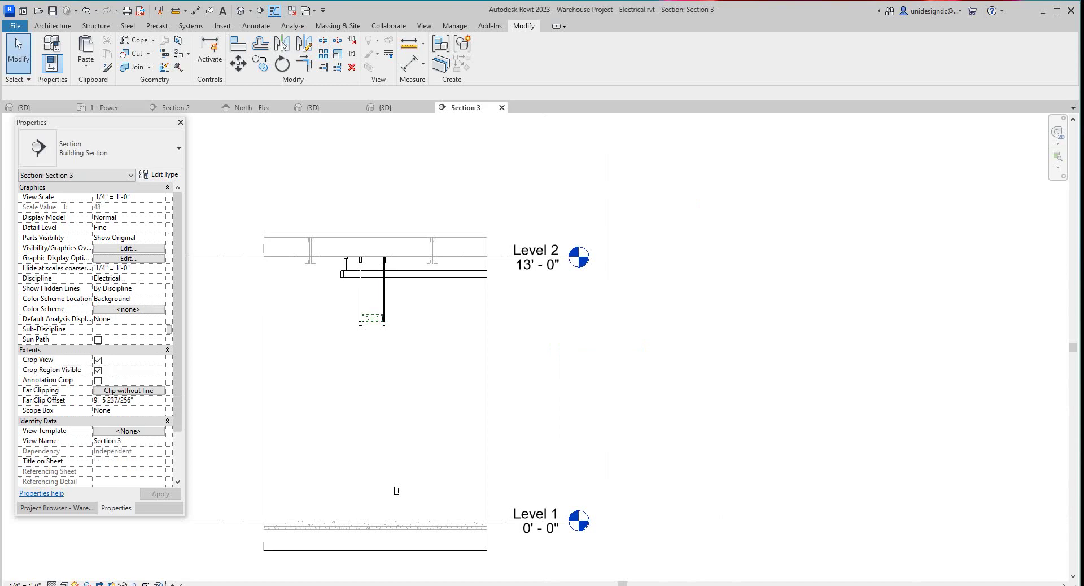
scroll(379, 304, "up", 3)
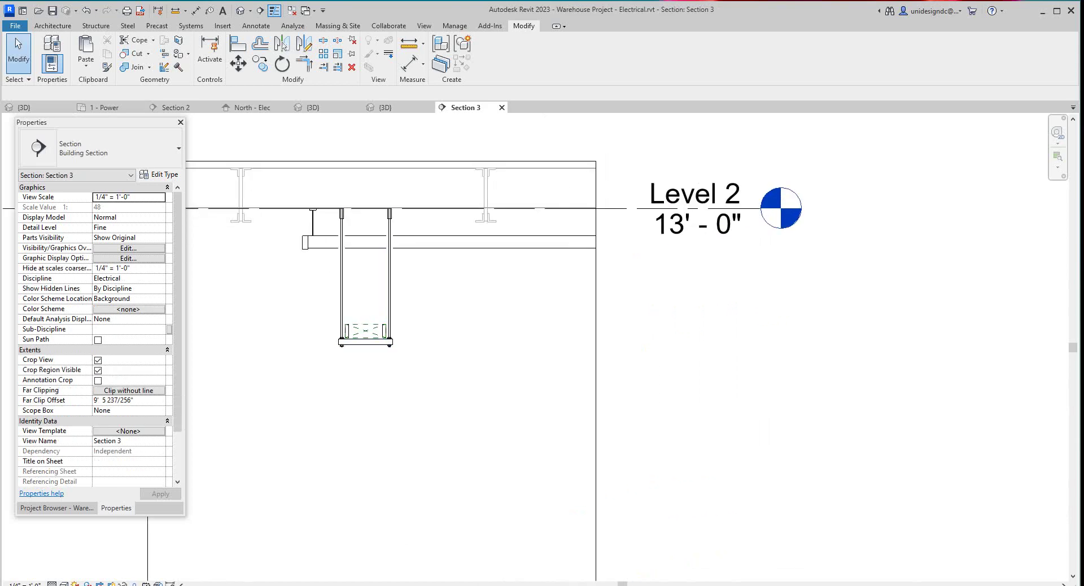
scroll(399, 559, "down", 3)
scroll(399, 533, "up", 3)
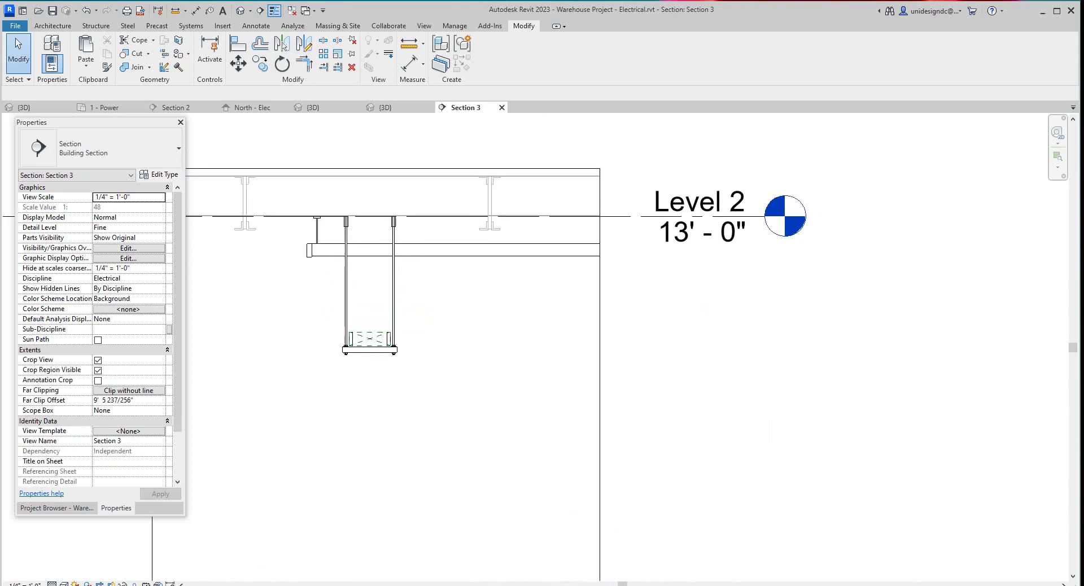
scroll(411, 324, "down", 1)
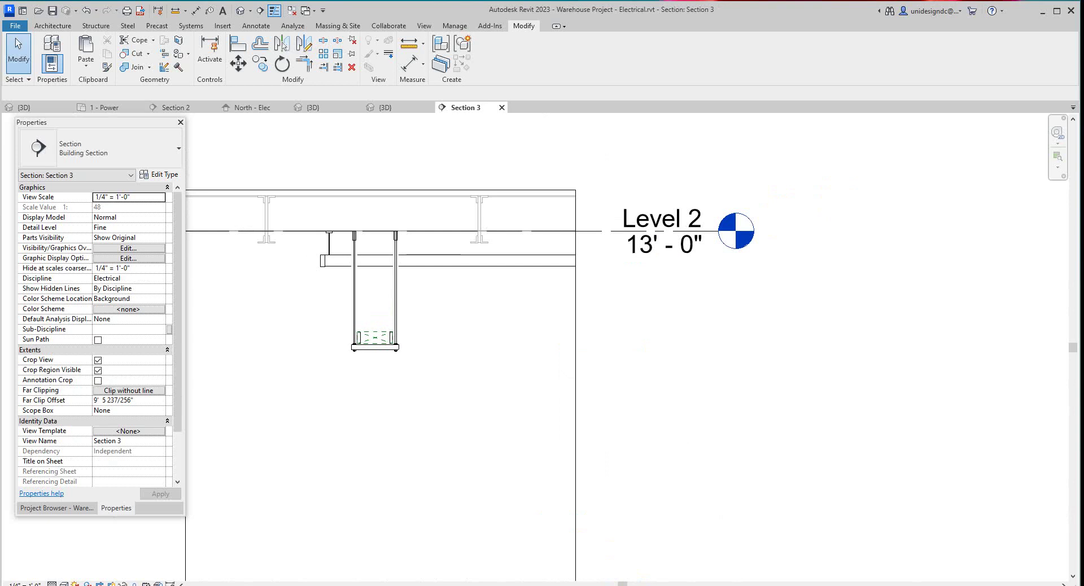
scroll(419, 464, "down", 3)
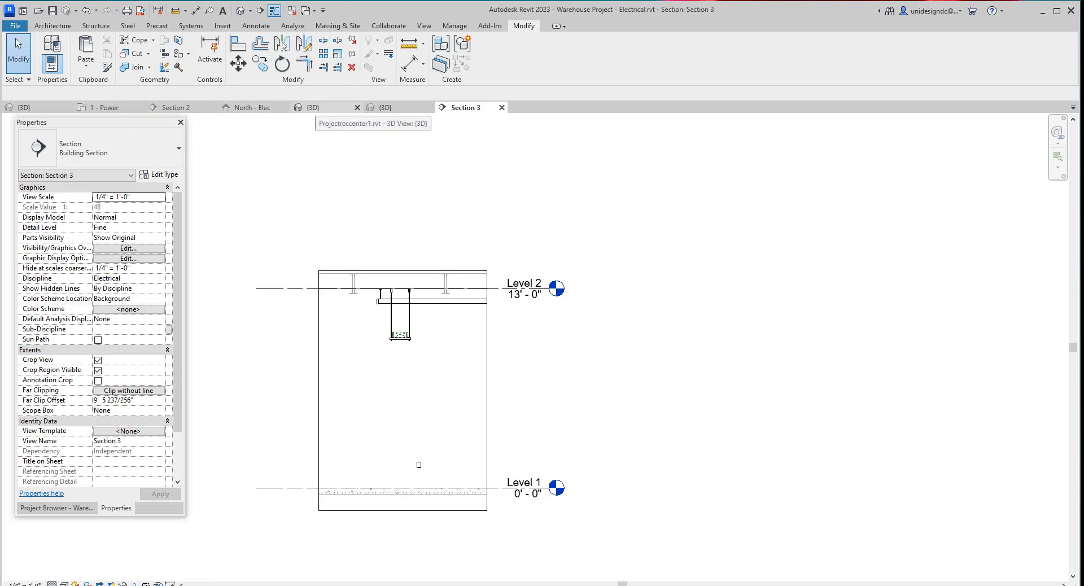
In the 1 - Power plan, rotate the Section 3 line 90 degrees clockwise to run parallel with the tray run near grid 1
left_click(115, 108)
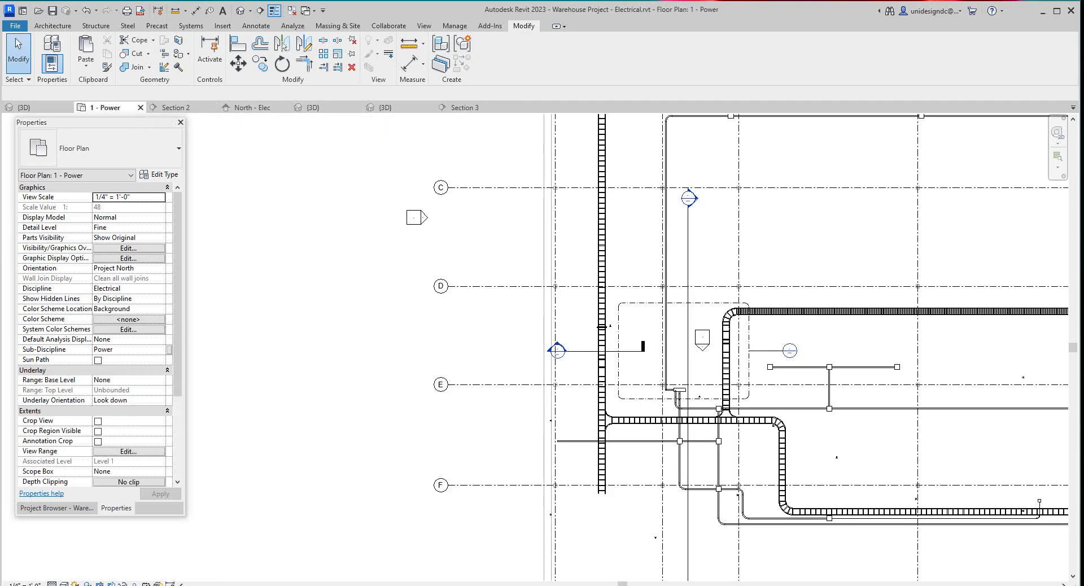
scroll(526, 260, "down", 2)
scroll(611, 332, "up", 3)
left_click(595, 326)
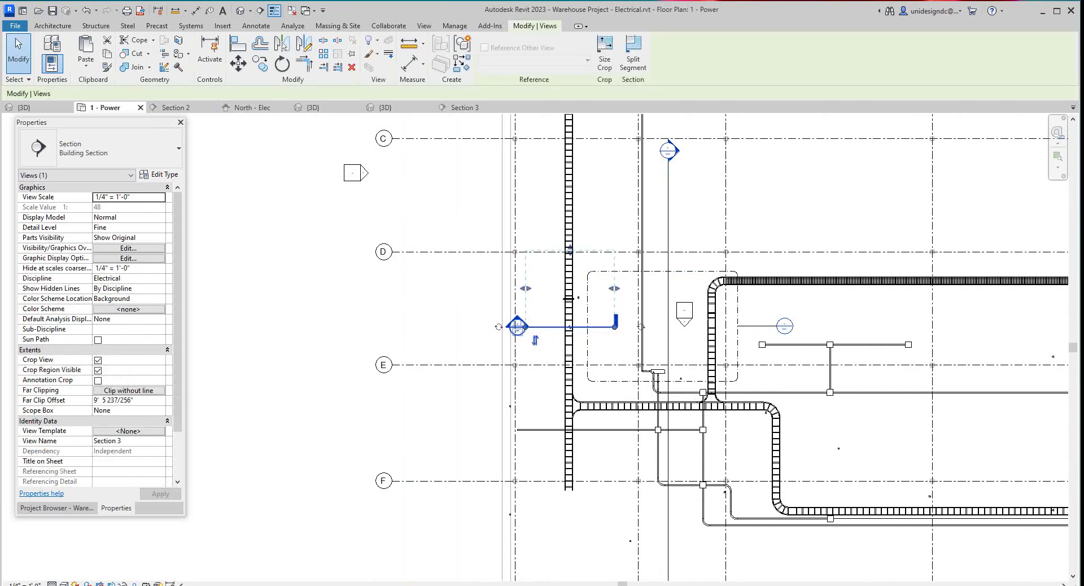
left_click(281, 64)
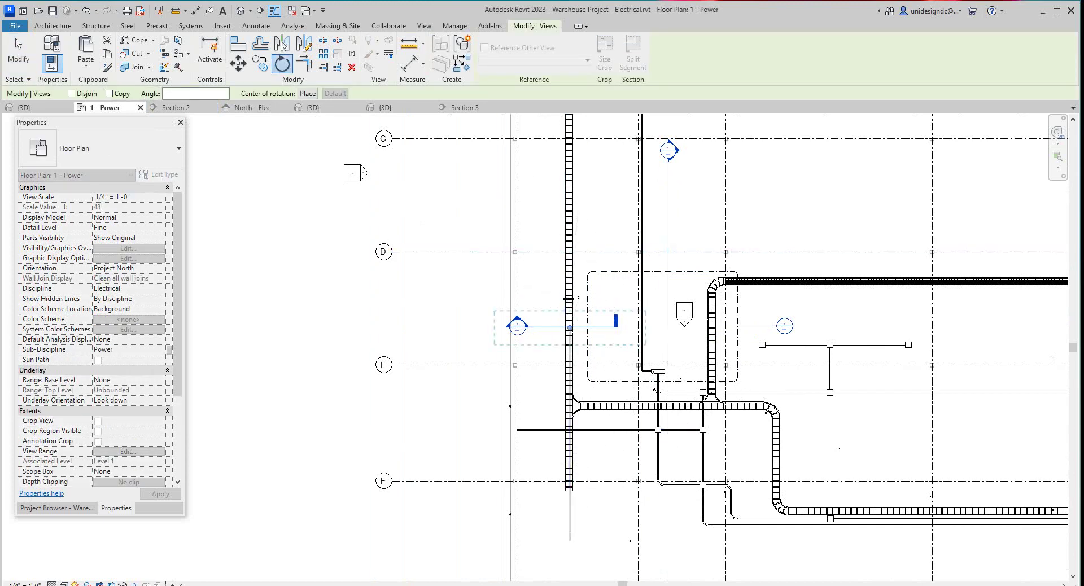
scroll(570, 541, "up", 2)
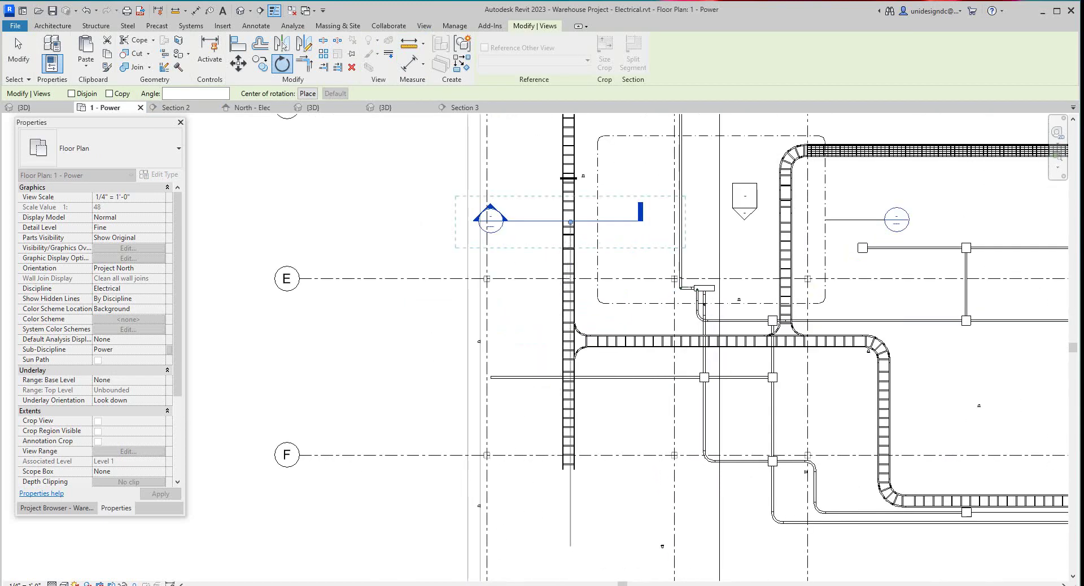
left_click(570, 545)
left_click(366, 223)
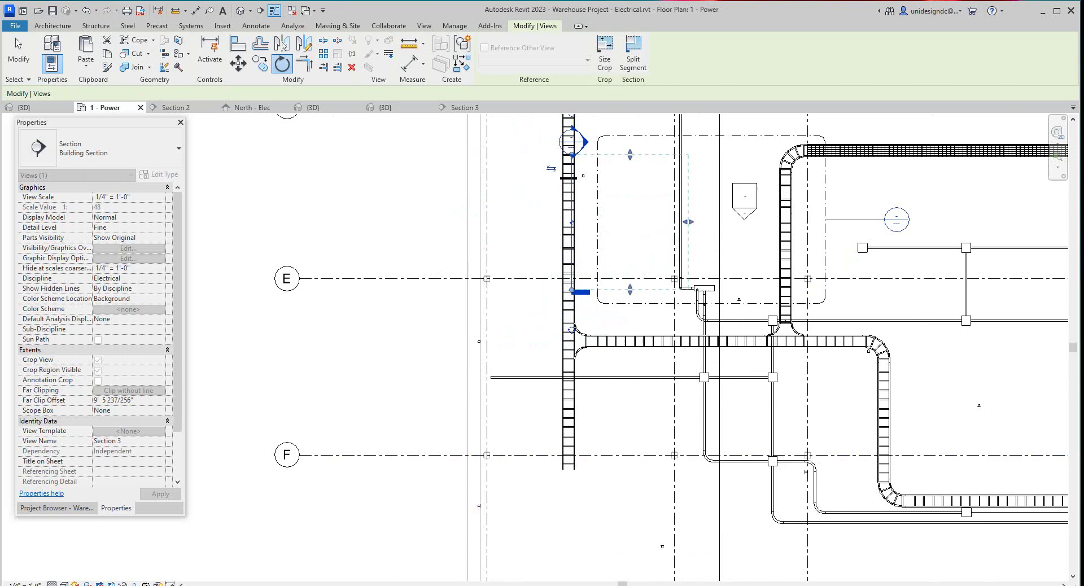
scroll(543, 186, "up", 2)
key("Escape")
scroll(605, 278, "up", 2)
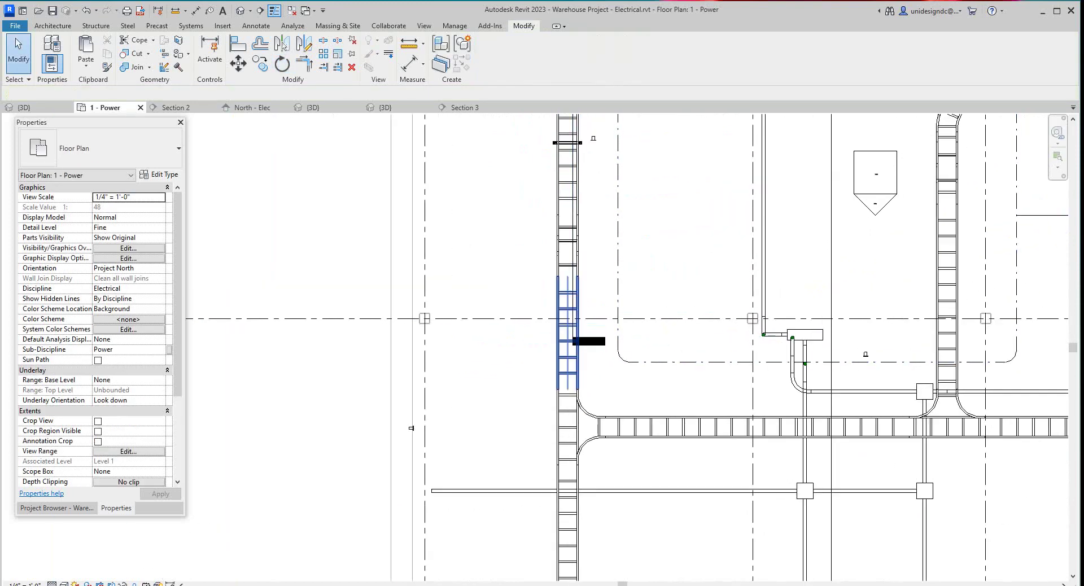
scroll(576, 327, "up", 1)
scroll(554, 196, "up", 1)
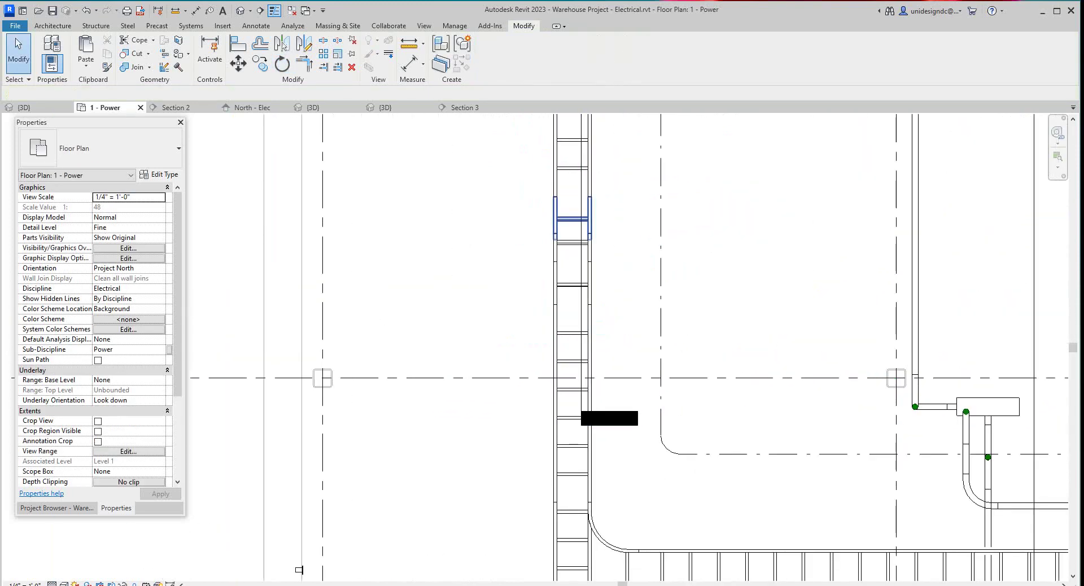
left_click(571, 217)
left_click_drag(571, 219, 561, 222)
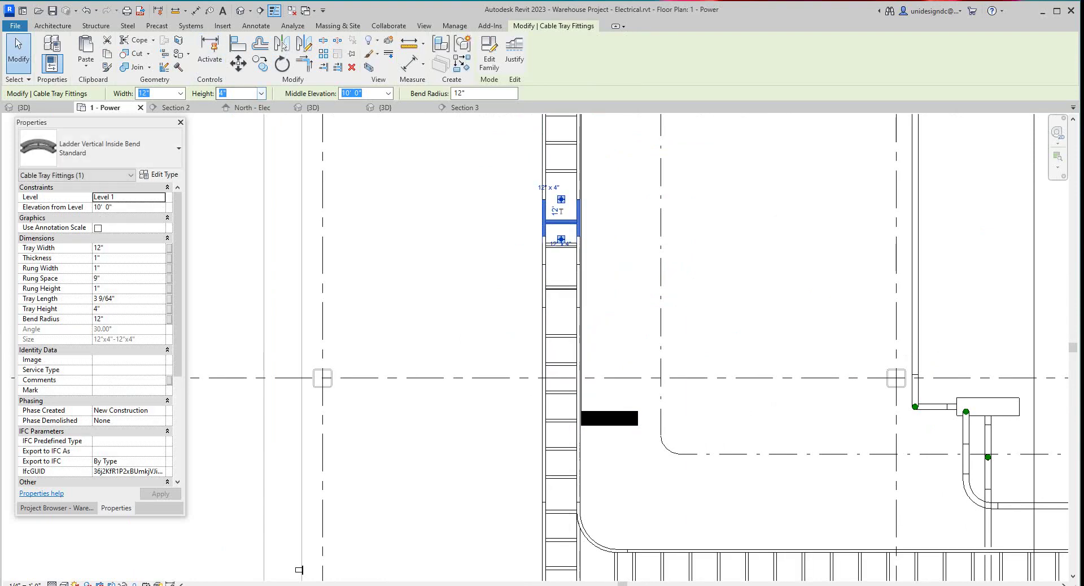
left_click(86, 10)
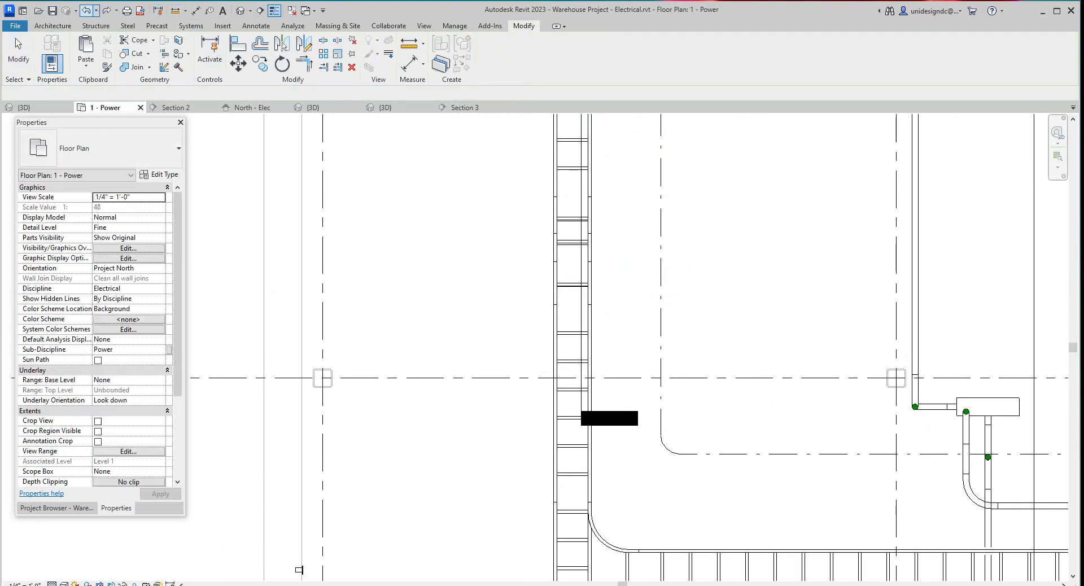
Move the Section 3 line off the cable tray to the west side of the run, keeping it facing the tray
scroll(633, 397, "down", 3)
scroll(618, 262, "down", 3)
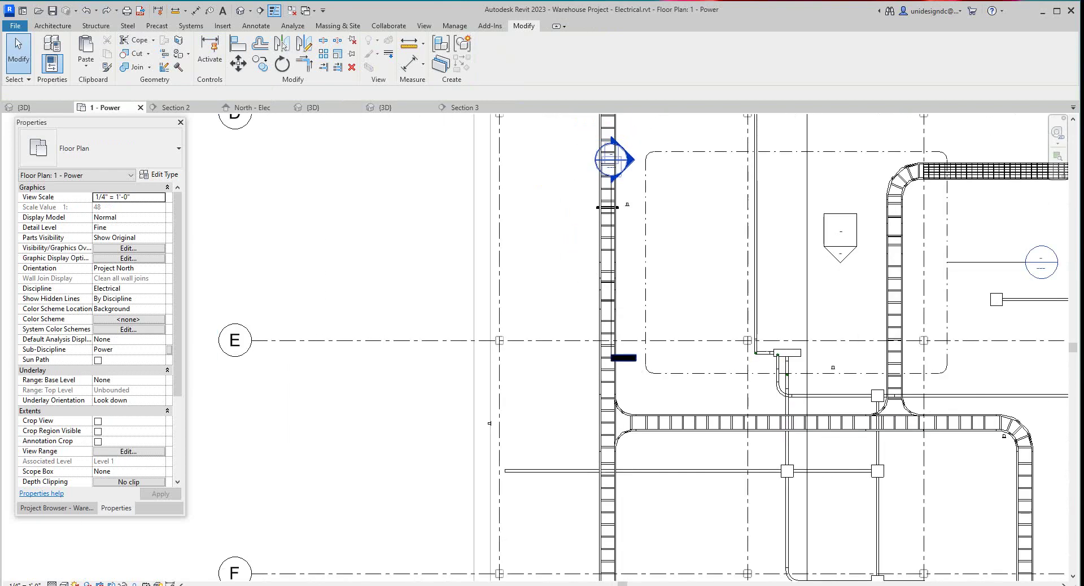
scroll(602, 184, "up", 2)
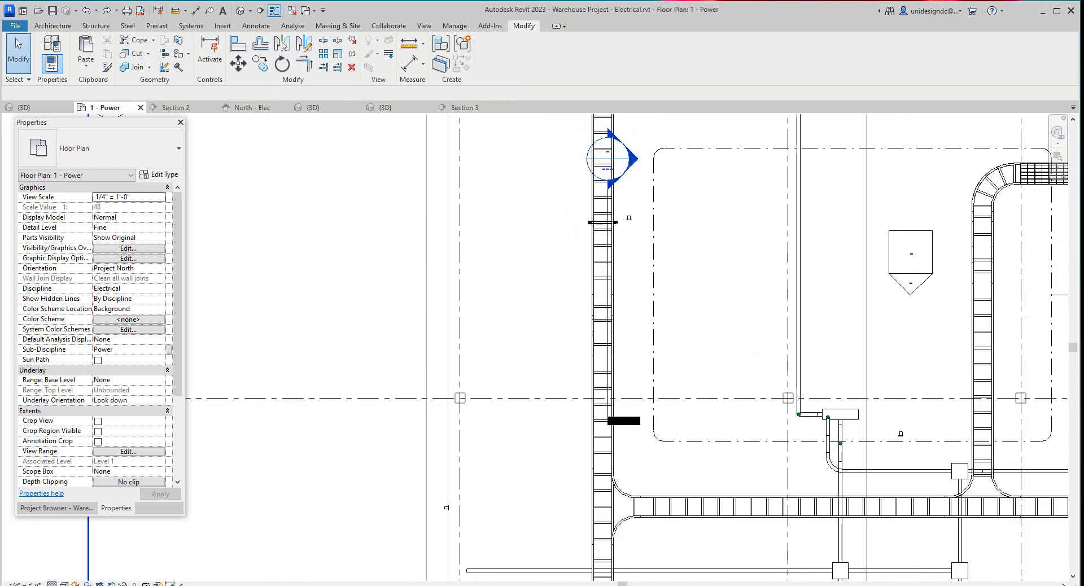
scroll(638, 413, "up", 2)
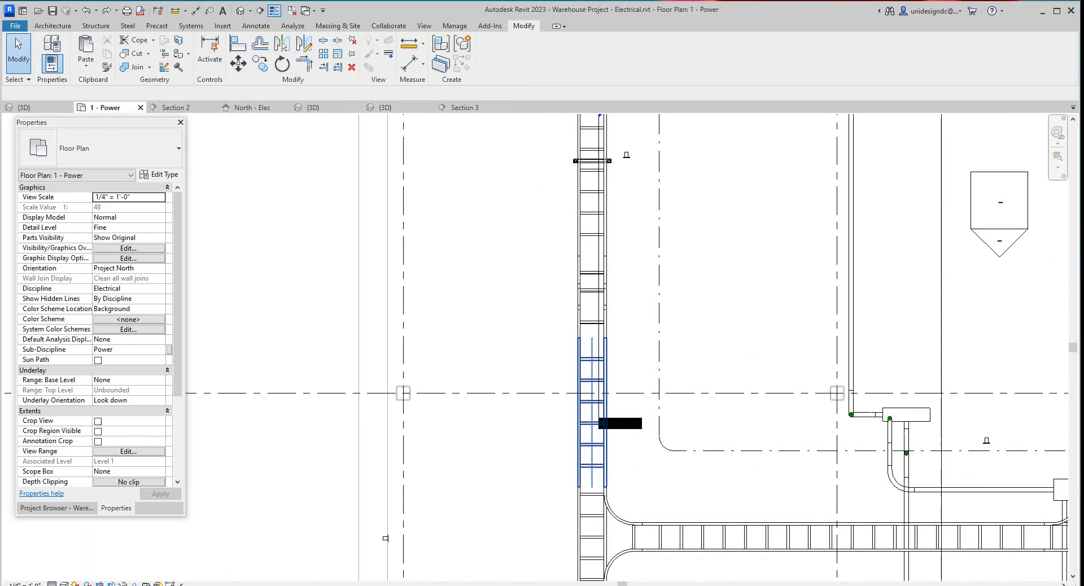
left_click_drag(599, 378, 585, 375)
left_click_drag(585, 339, 466, 349)
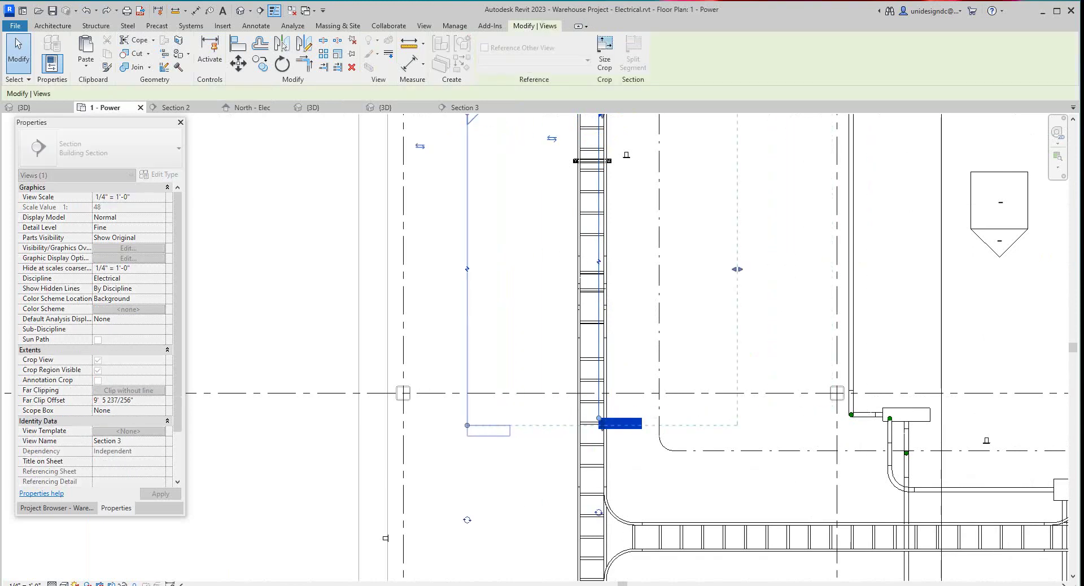
scroll(466, 349, "down", 5)
scroll(501, 267, "up", 2)
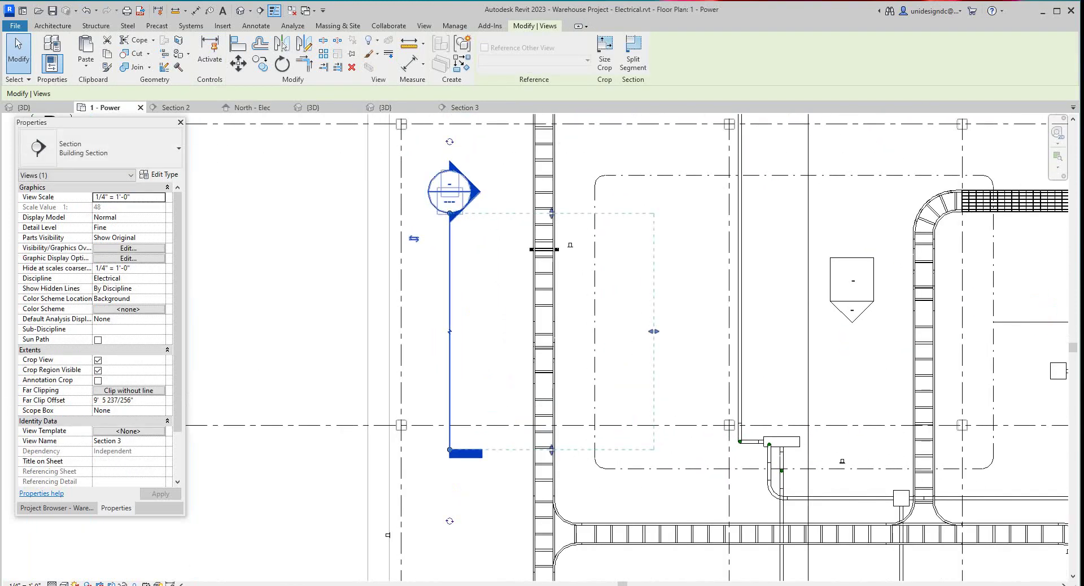
key("Escape")
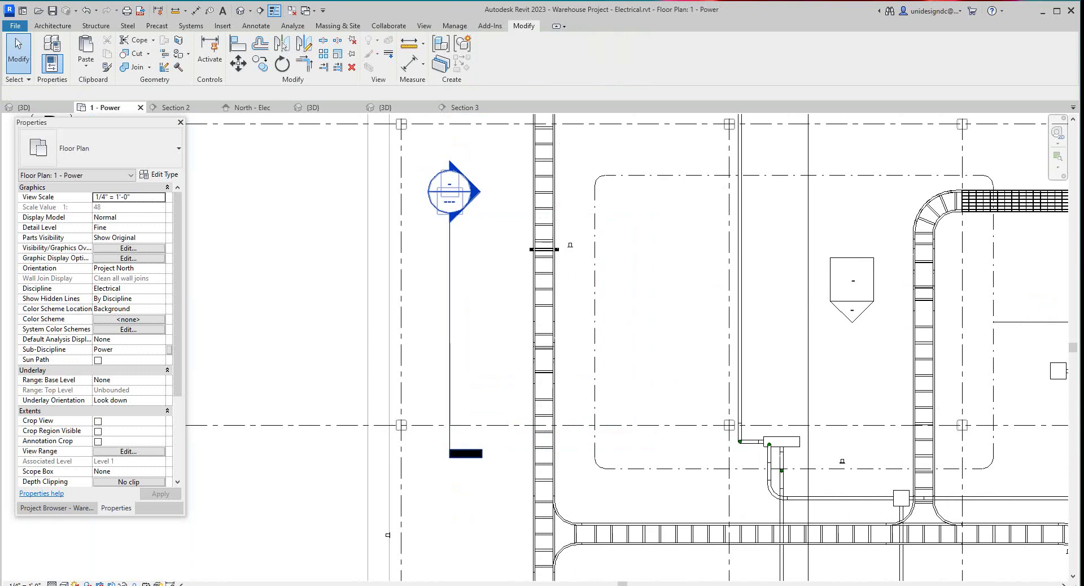
Open Section 3 and copy the trapeze hanger about 7'-7" along the run onto the raised tray near grid E
double_click(449, 189)
scroll(316, 299, "up", 2)
scroll(247, 354, "up", 4)
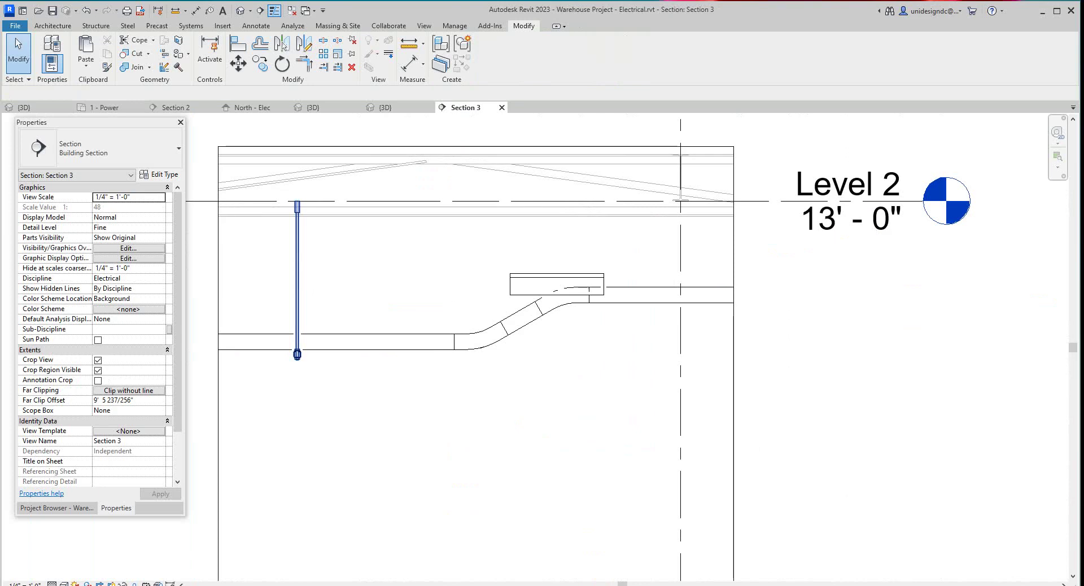
left_click(297, 277)
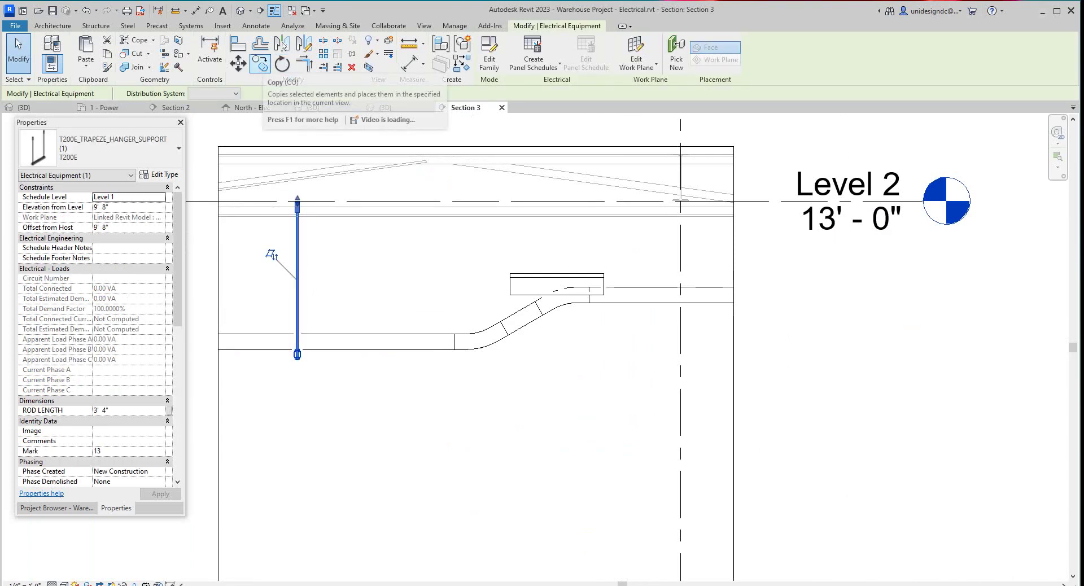
left_click(260, 63)
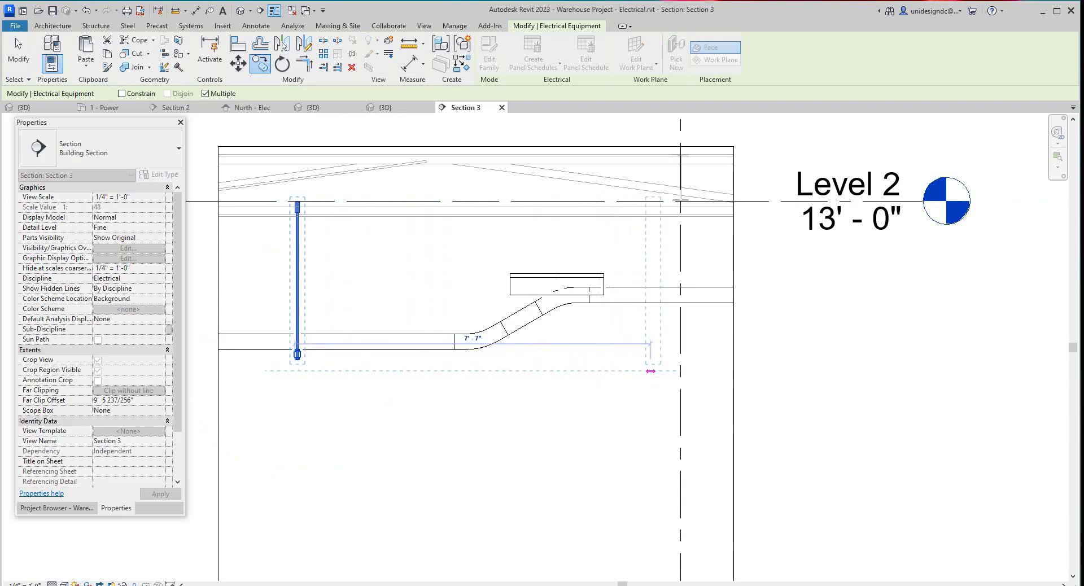
left_click(650, 371)
key("Escape")
key("Escape")
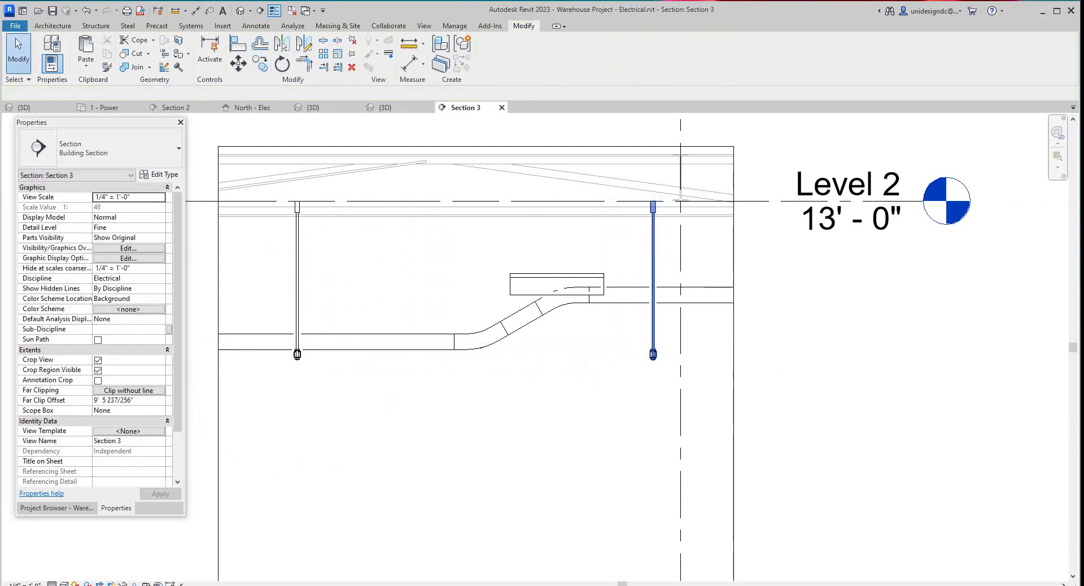
Set the copied hanger's Offset from Host to 10' 8" to match the raised tray
left_click(653, 283)
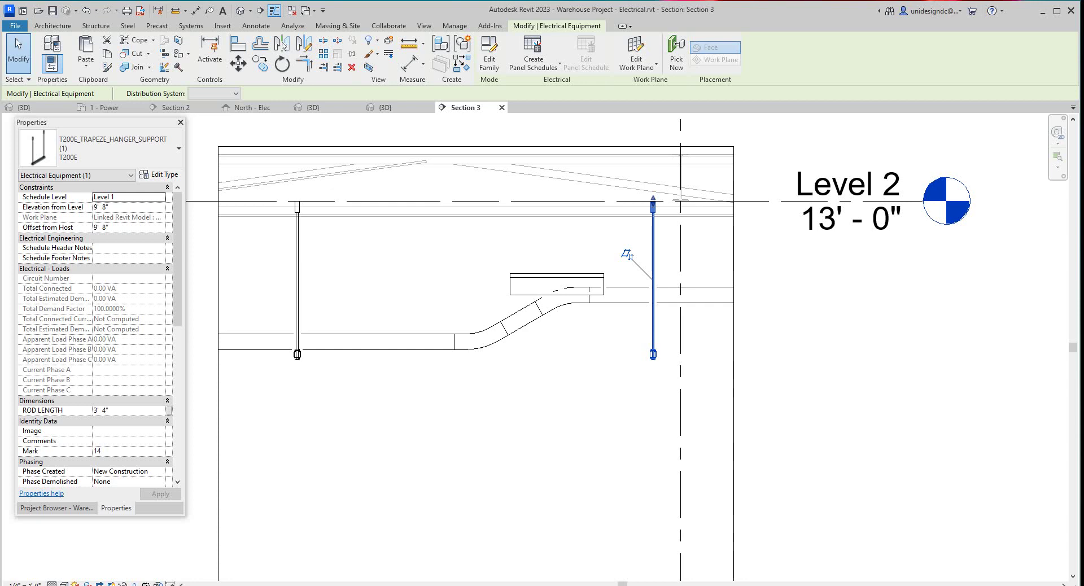
left_click(74, 227)
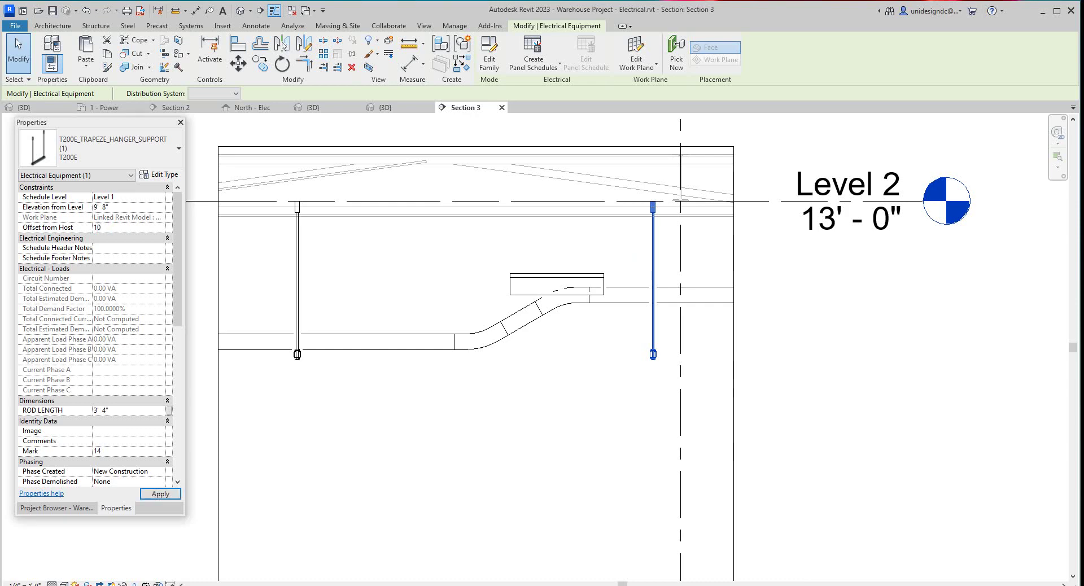
key("Return")
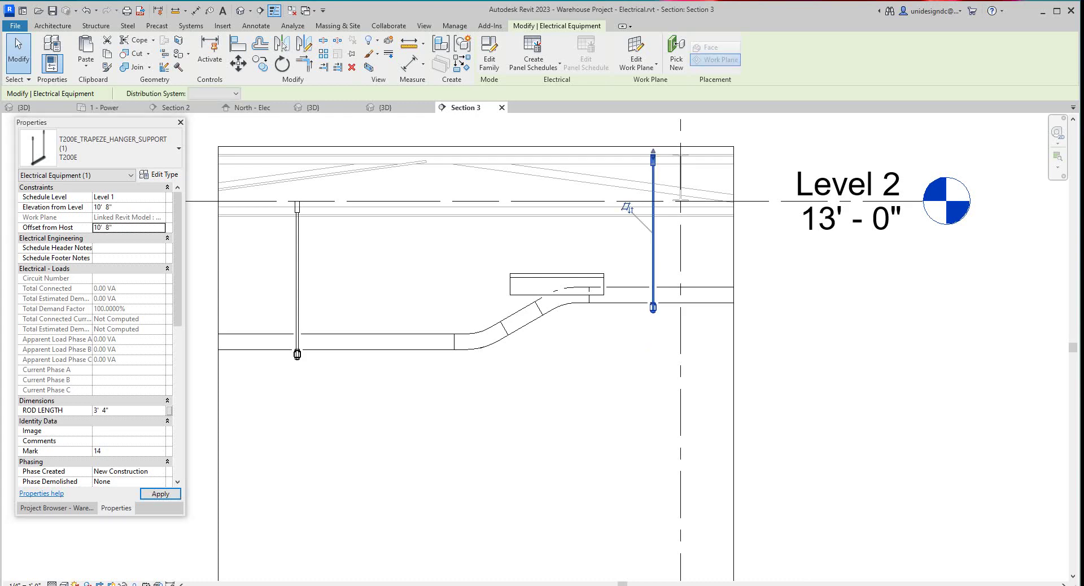
key("Escape")
scroll(680, 309, "down", 3)
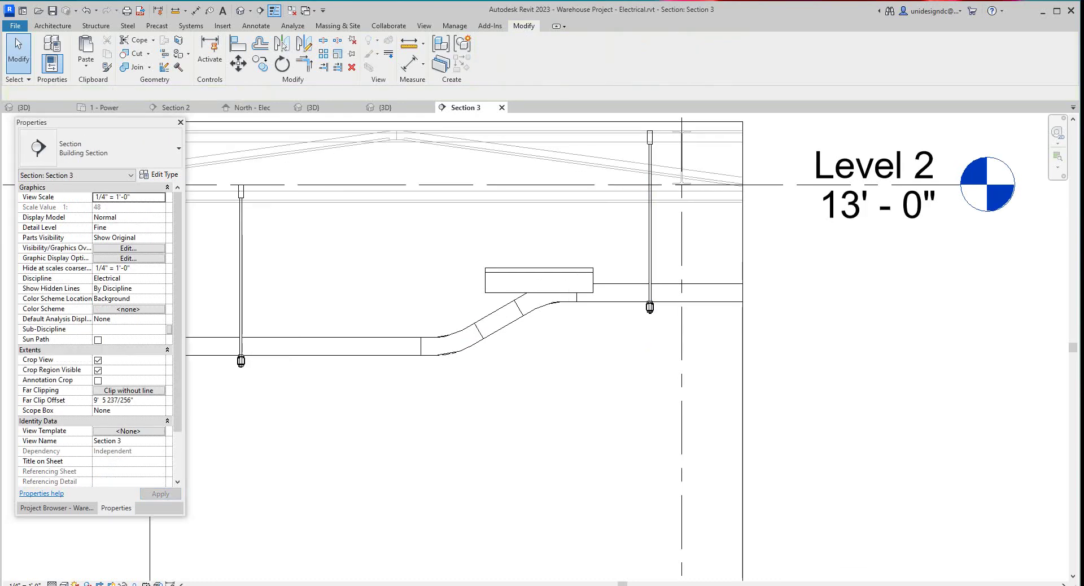
scroll(659, 268, "up", 3)
scroll(645, 270, "down", 4)
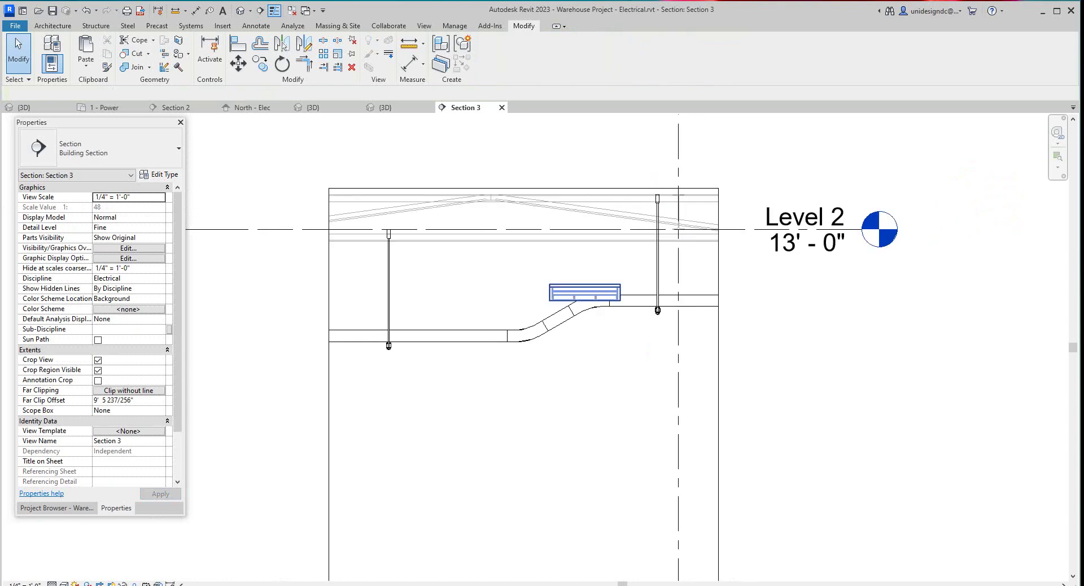
scroll(606, 292, "up", 3)
scroll(321, 504, "down", 3)
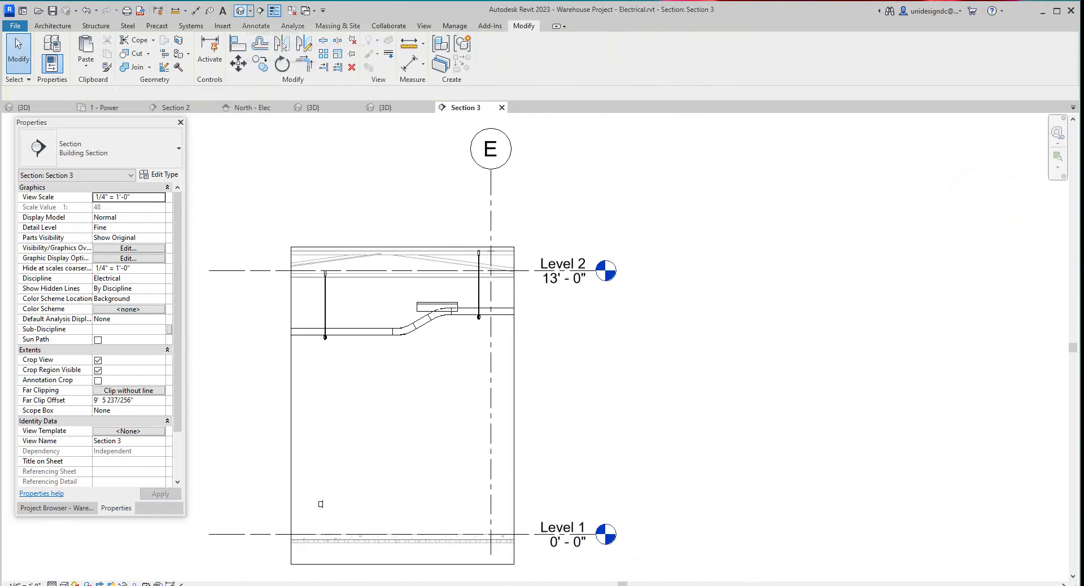
Open the 3D view and examine how the copied hanger supports the raised tray beside the offset bend
left_click(241, 10)
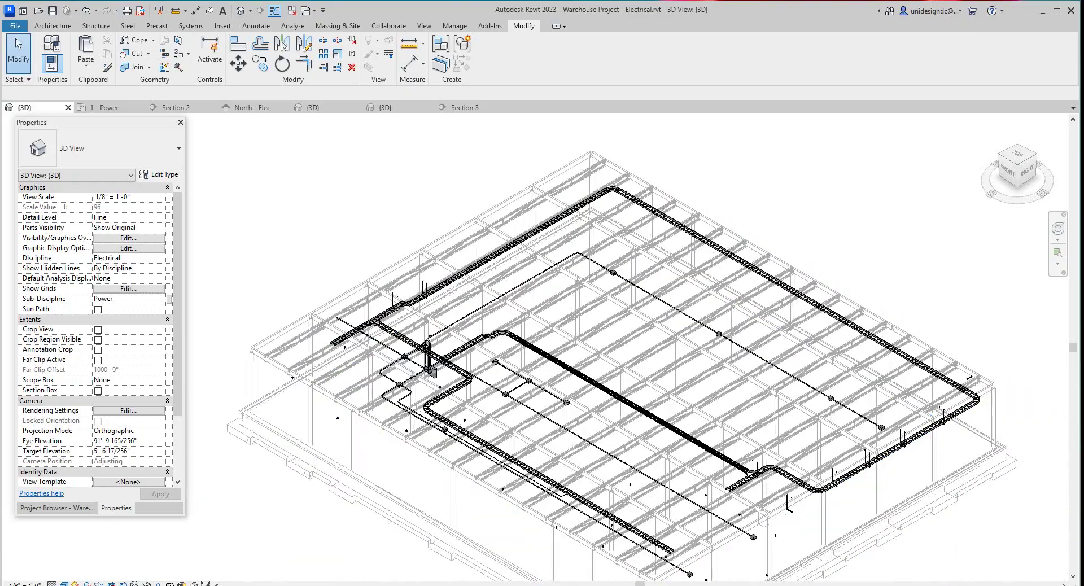
scroll(505, 348, "up", 3)
scroll(505, 348, "down", 2)
scroll(505, 349, "up", 2)
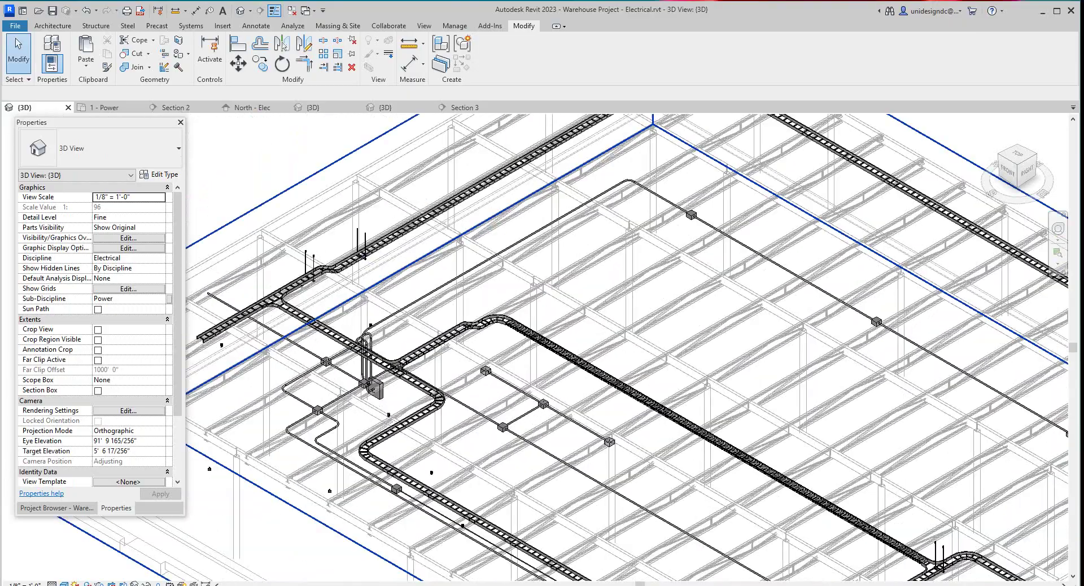
scroll(325, 243, "up", 6)
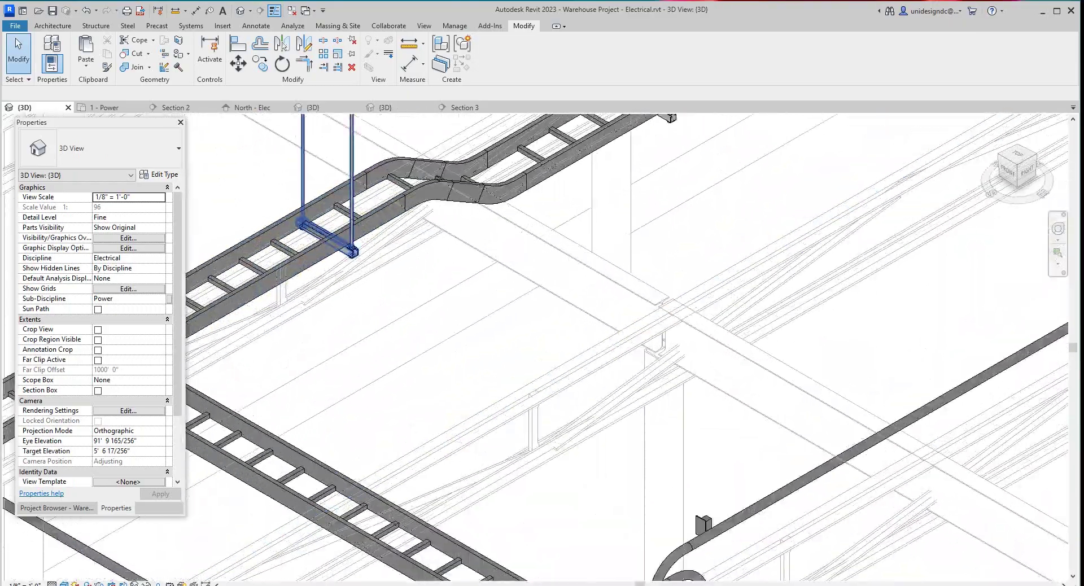
left_click(330, 234)
scroll(329, 214, "down", 5)
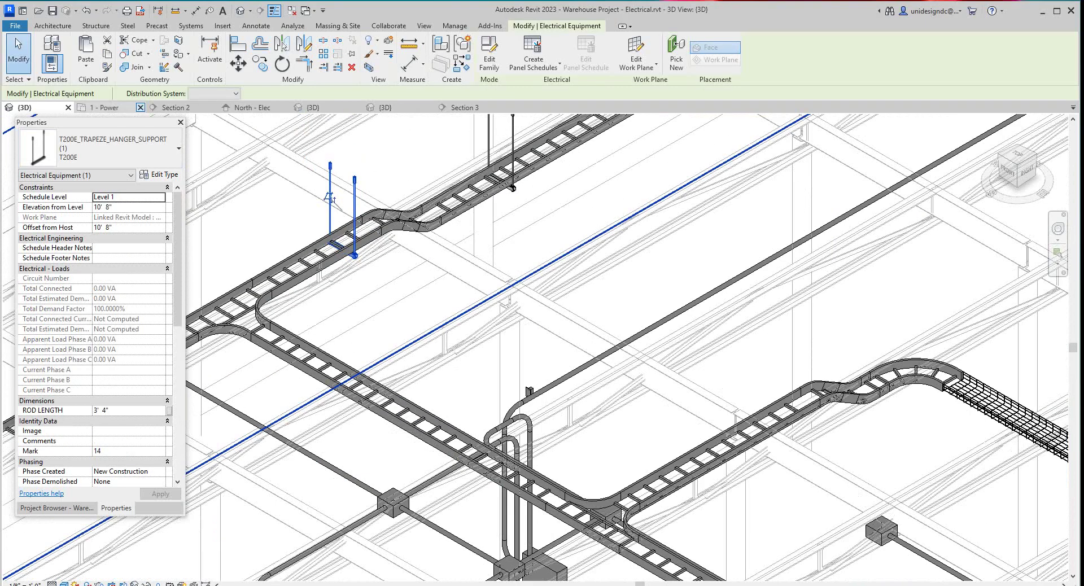
In the 1 - Power plan, copy the trapeze hanger near grid E about 4'-3" south to the near side of the tee
left_click(106, 107)
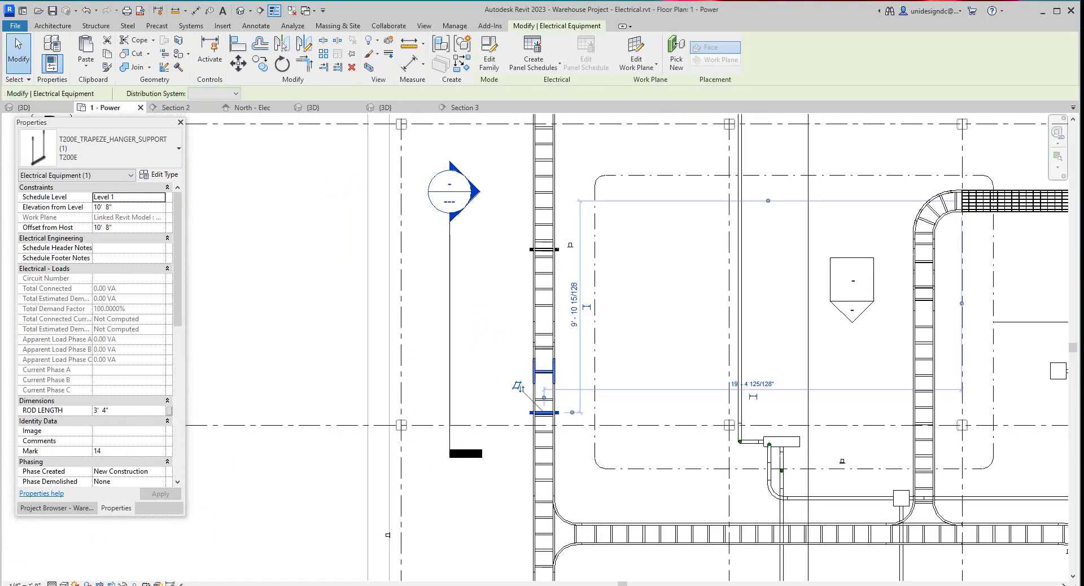
scroll(566, 430, "down", 3)
scroll(566, 430, "up", 5)
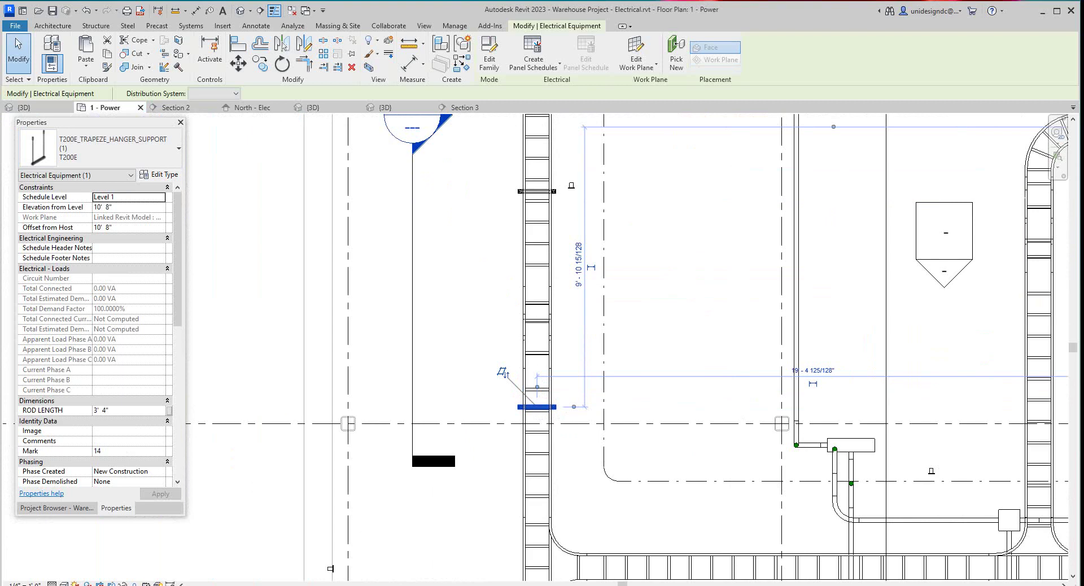
key("Escape")
scroll(566, 408, "down", 3)
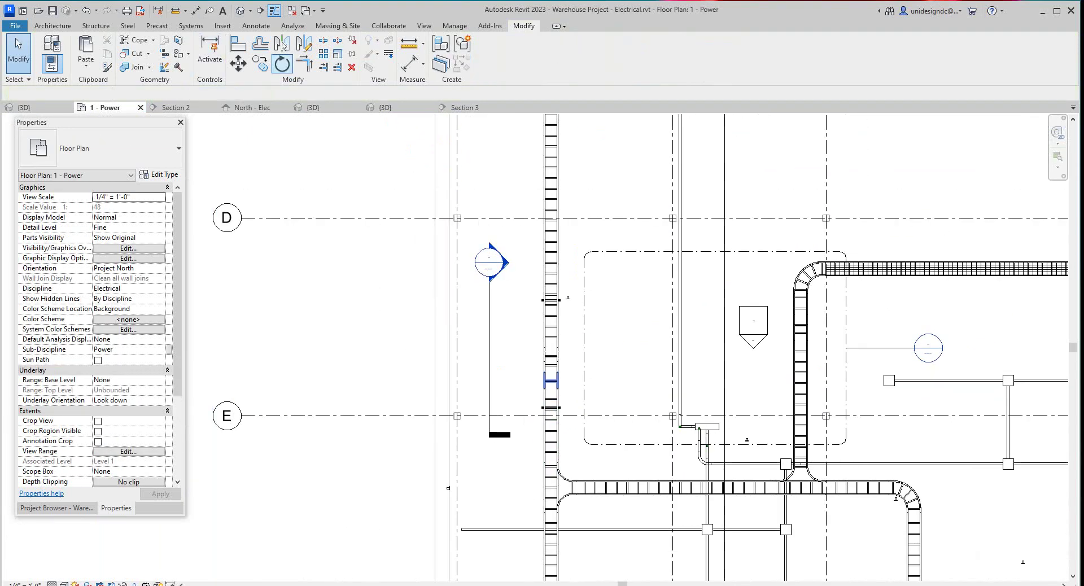
key("c")
key("o")
scroll(579, 413, "up", 3)
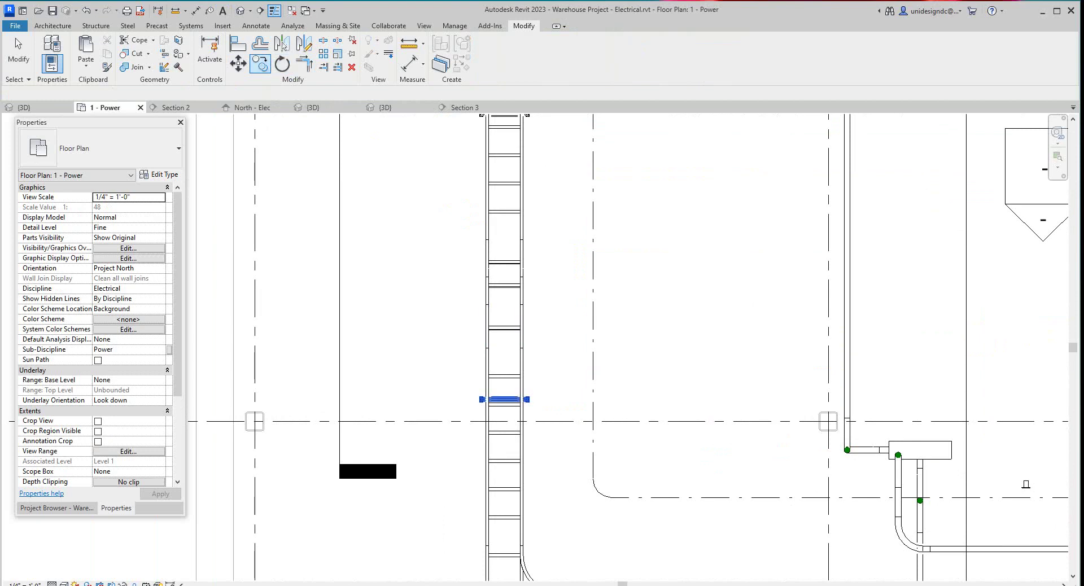
left_click(504, 399)
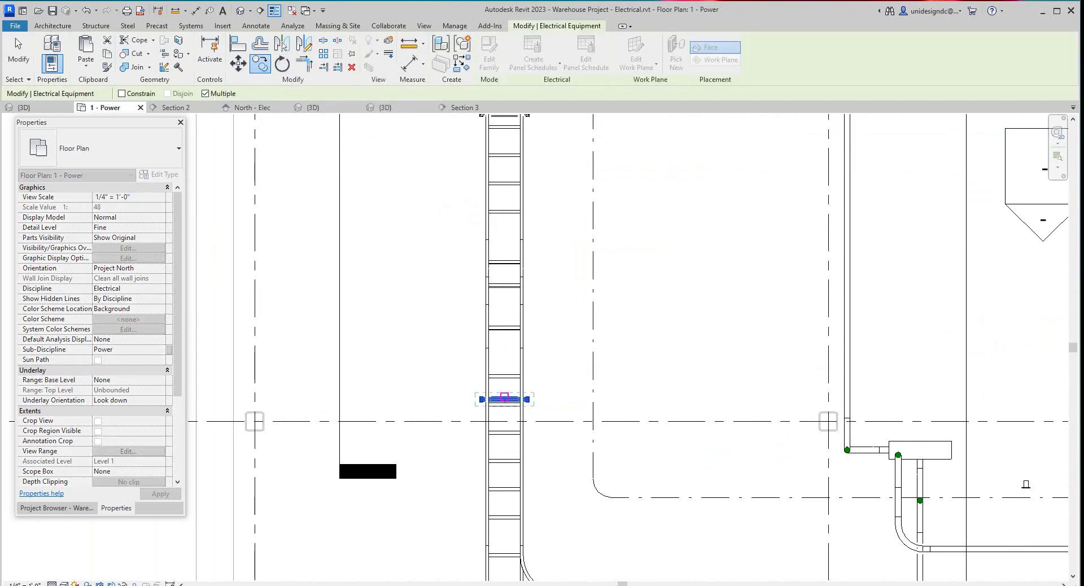
scroll(530, 483, "down", 2)
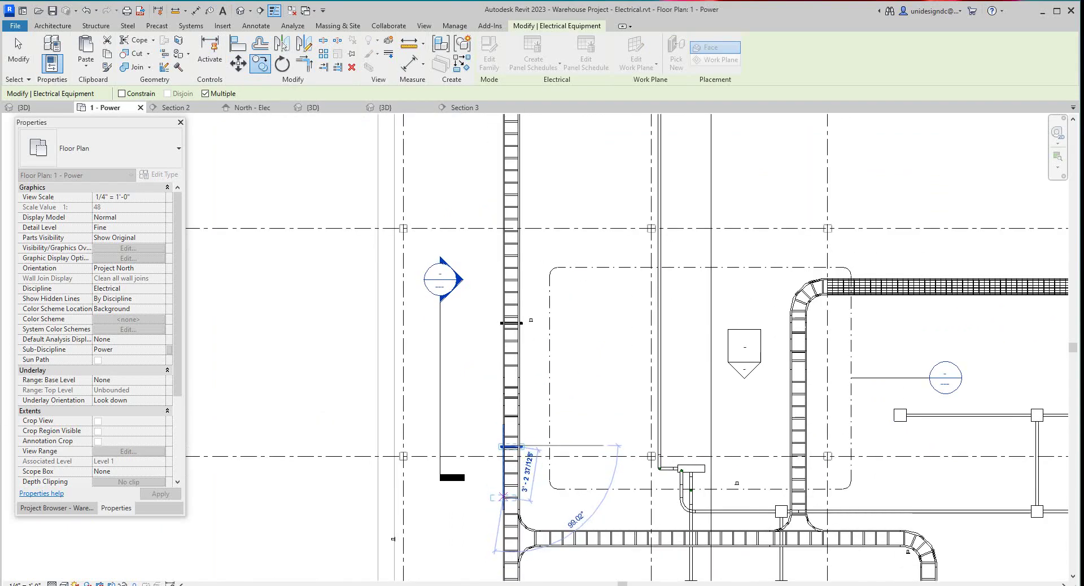
scroll(513, 505, "down", 3)
scroll(513, 508, "up", 3)
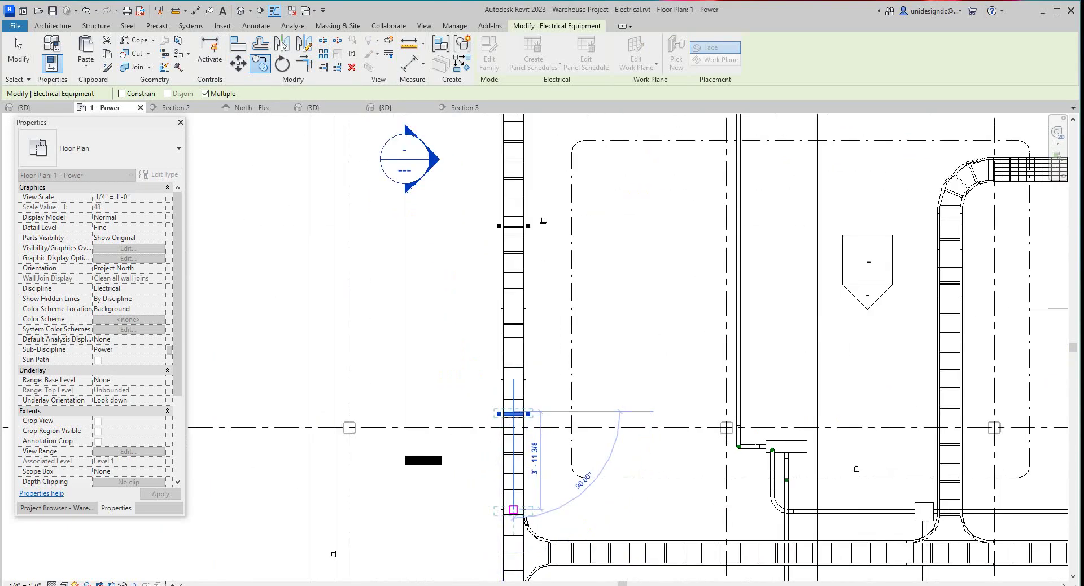
scroll(513, 515, "down", 2)
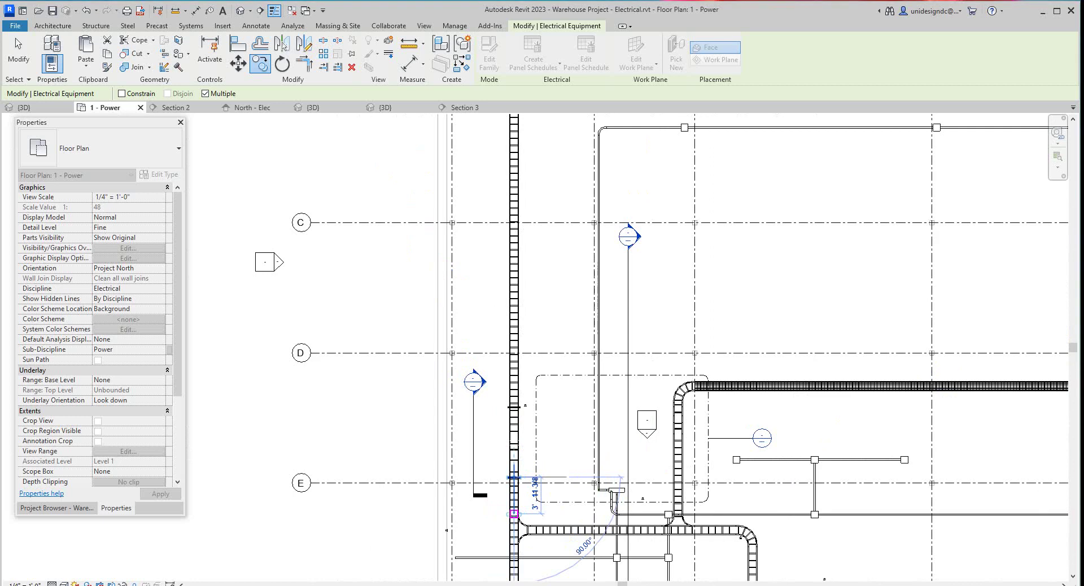
scroll(513, 513, "up", 2)
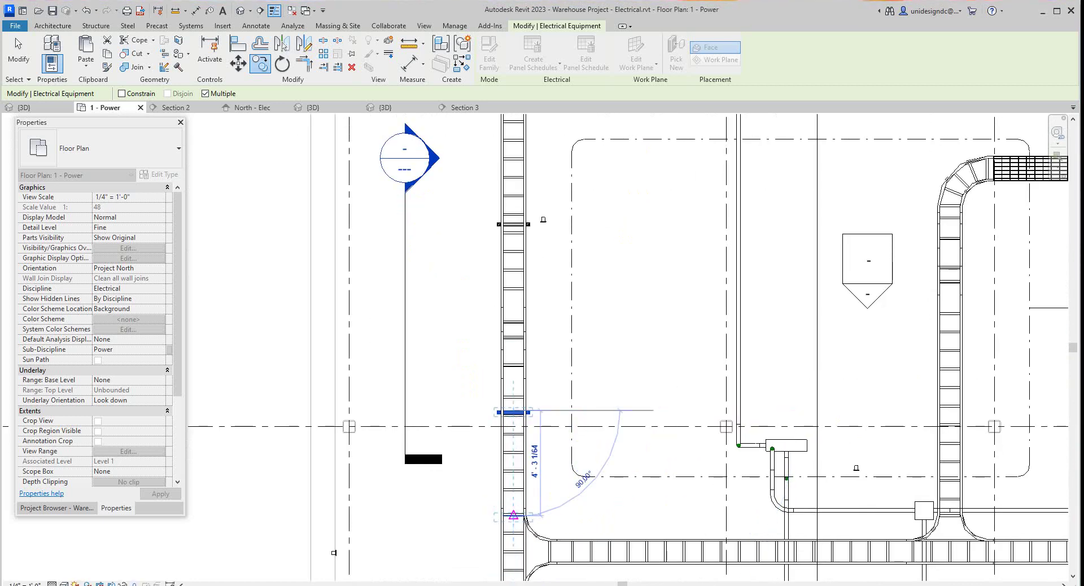
scroll(513, 514, "up", 2)
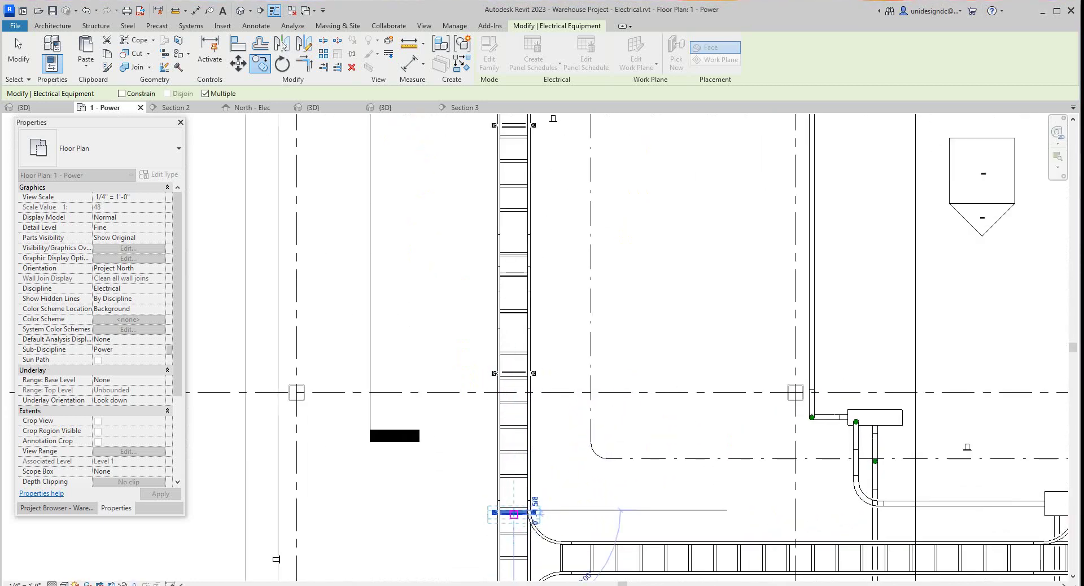
Place another hanger copy about 3'-4" further south on the main run, just past the tee
scroll(513, 511, "down", 3)
scroll(511, 525, "up", 2)
scroll(508, 559, "up", 2)
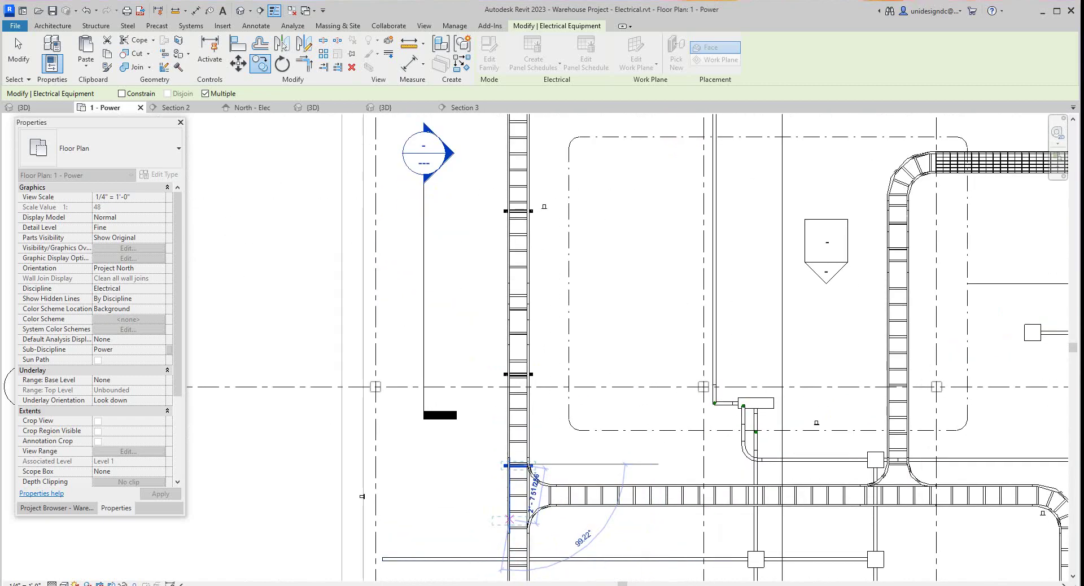
scroll(511, 542, "down", 3)
scroll(513, 534, "up", 3)
scroll(515, 528, "up", 3)
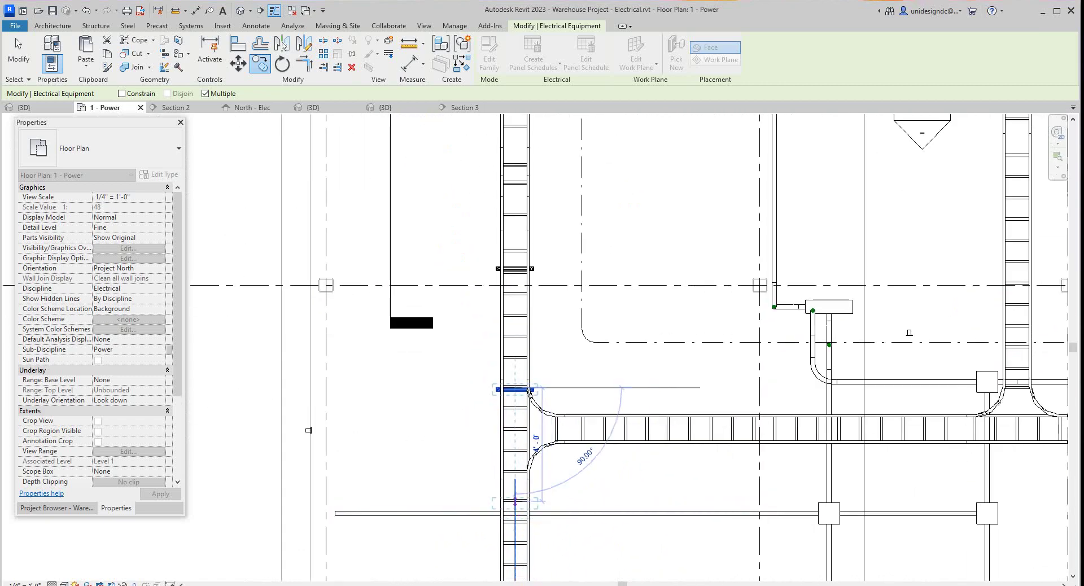
scroll(514, 483, "up", 1)
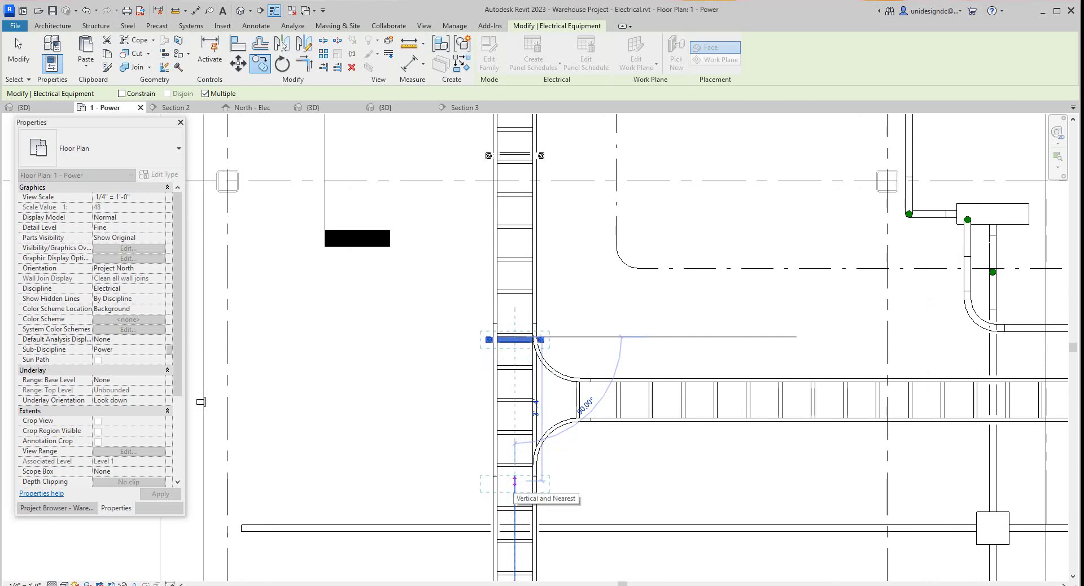
left_click(514, 481)
Copy the hanger onto the start of the branch tray east of the tee and rotate it 90° to span that tray
scroll(608, 396, "up", 1)
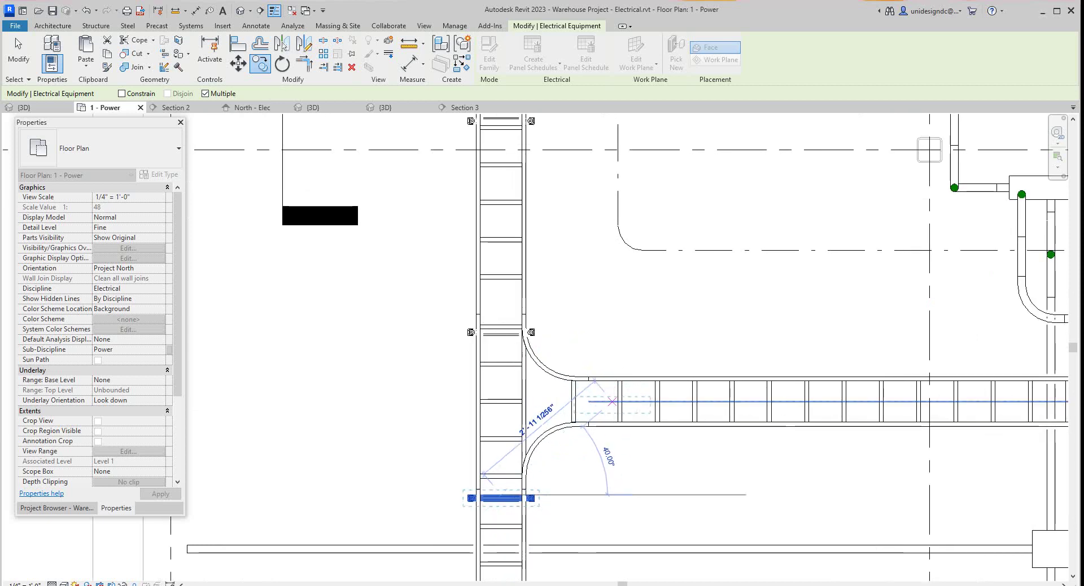
left_click(612, 401)
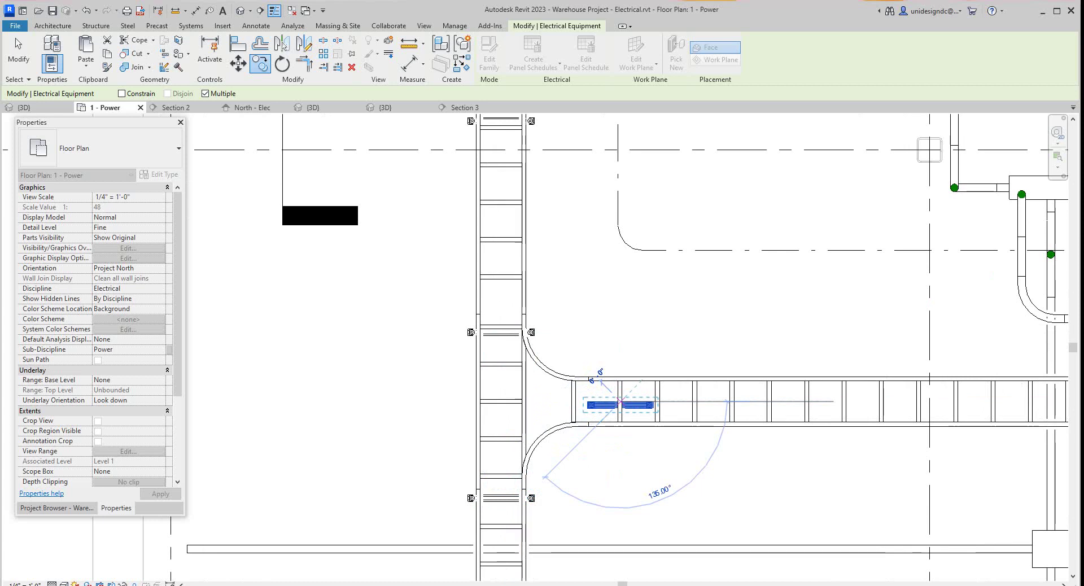
key("Escape")
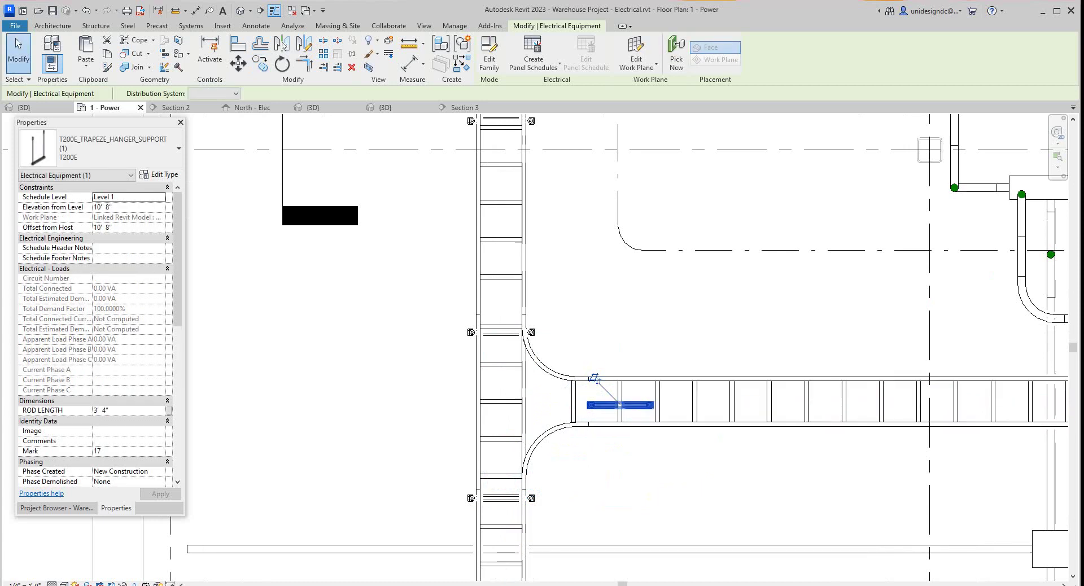
left_click(615, 452)
key("Escape")
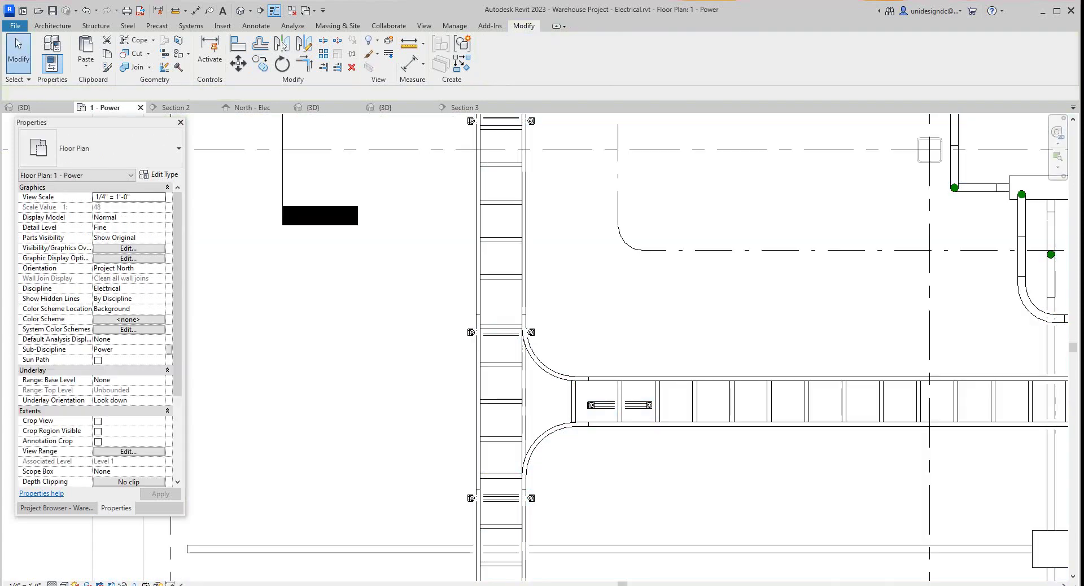
left_click(607, 406)
key("space")
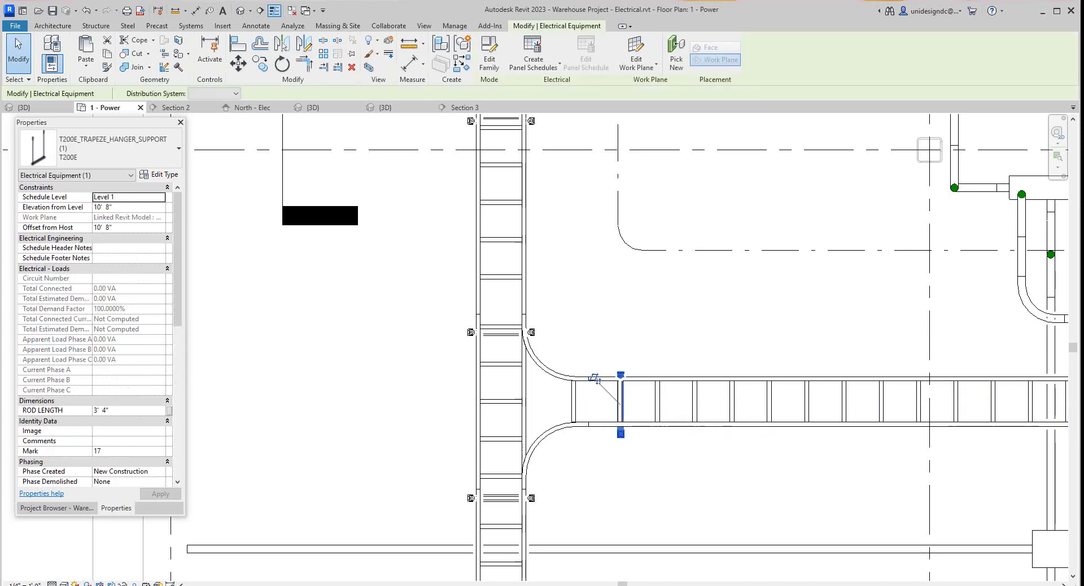
Examine the hangers around the tee and along the offset run, first in plan and in the 3D view
scroll(594, 378, "up", 2)
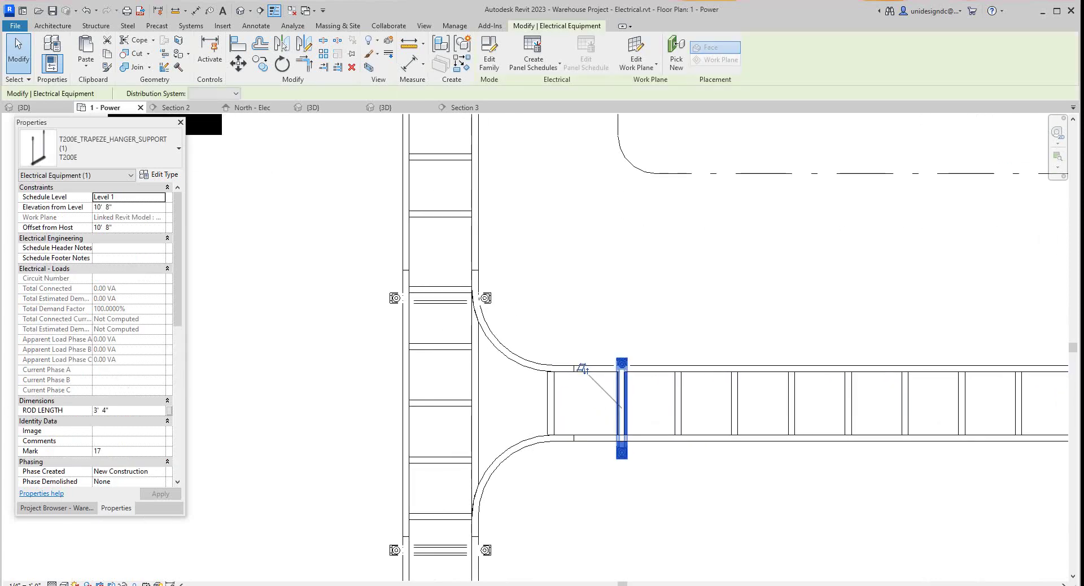
scroll(570, 429, "down", 2)
scroll(570, 429, "down", 2)
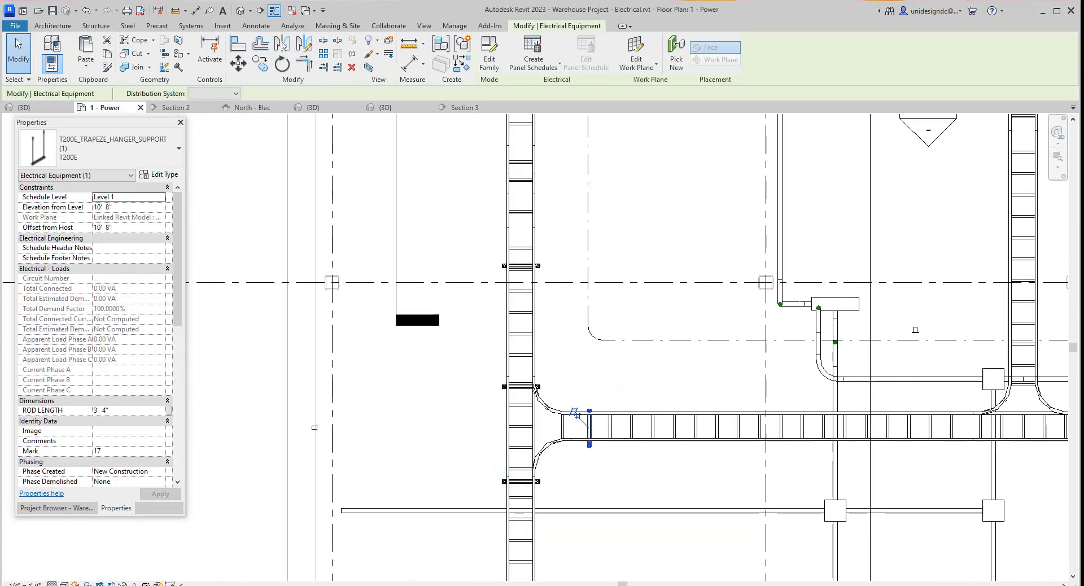
scroll(576, 414, "up", 1)
scroll(582, 417, "down", 1)
scroll(592, 422, "down", 1)
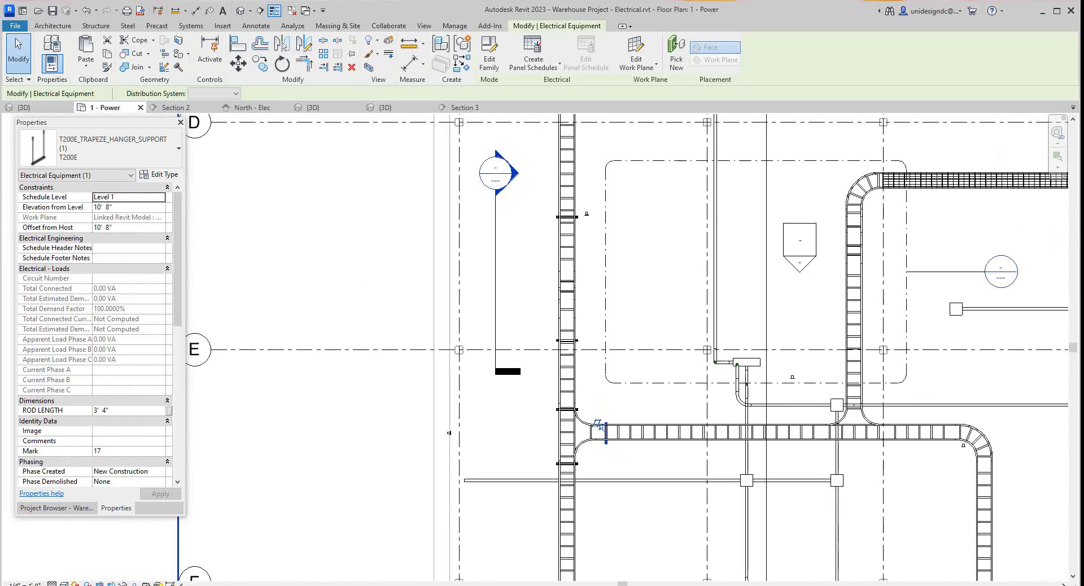
scroll(601, 426, "up", 2)
scroll(604, 424, "down", 3)
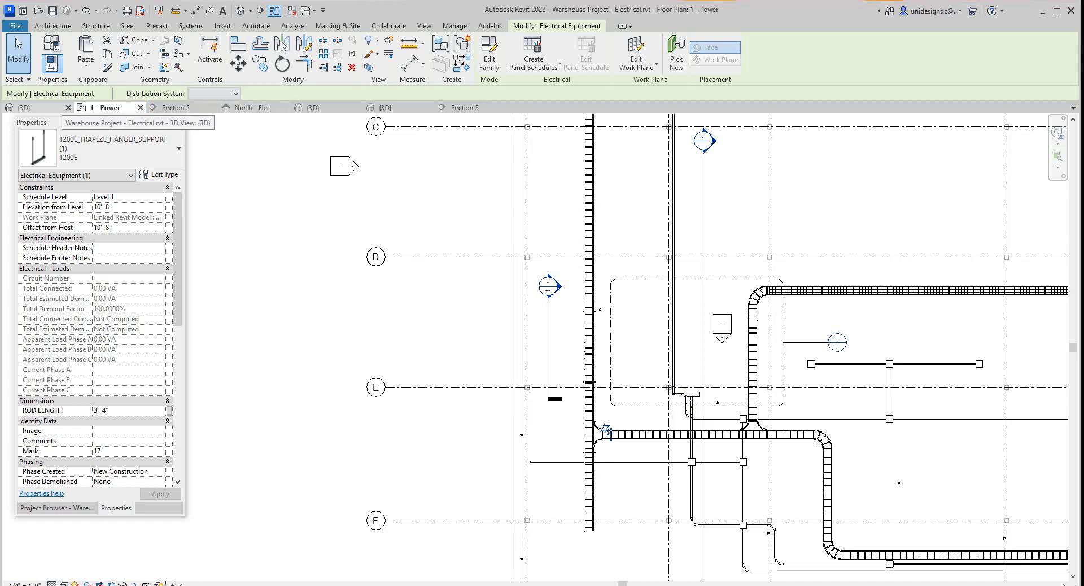
left_click(24, 108)
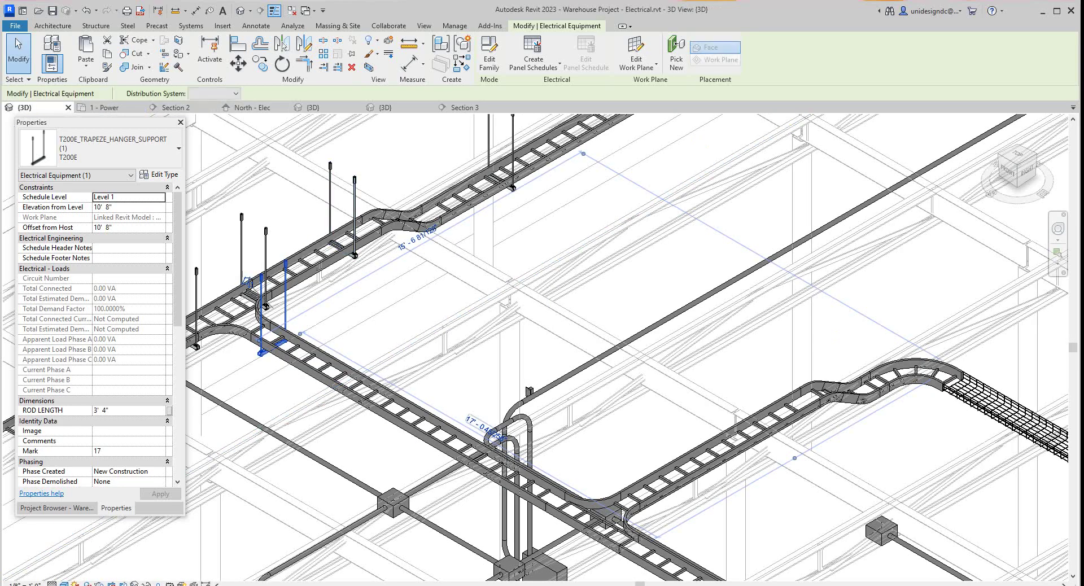
scroll(338, 356, "down", 5)
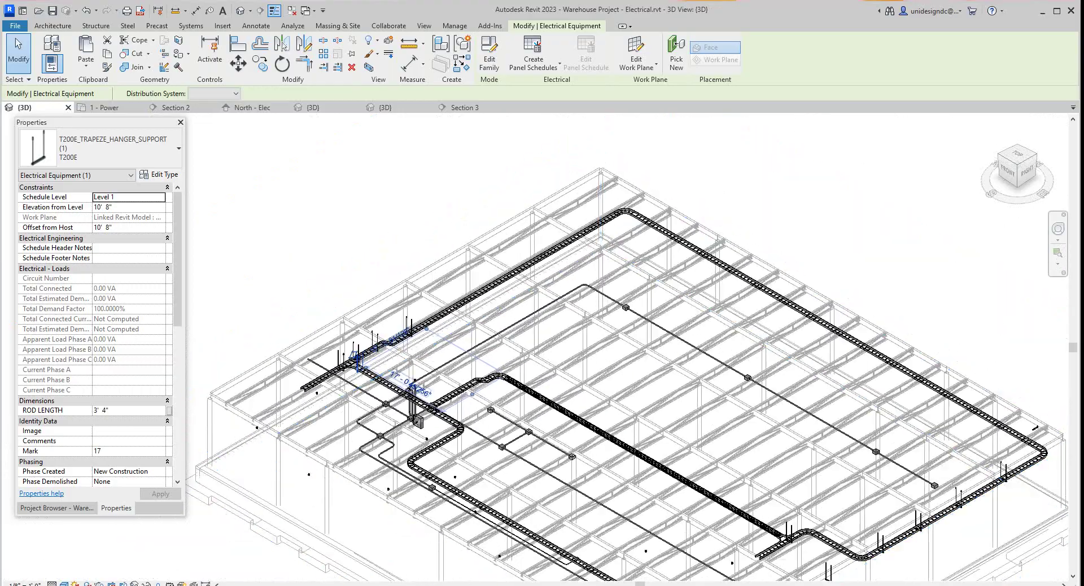
scroll(339, 362, "up", 5)
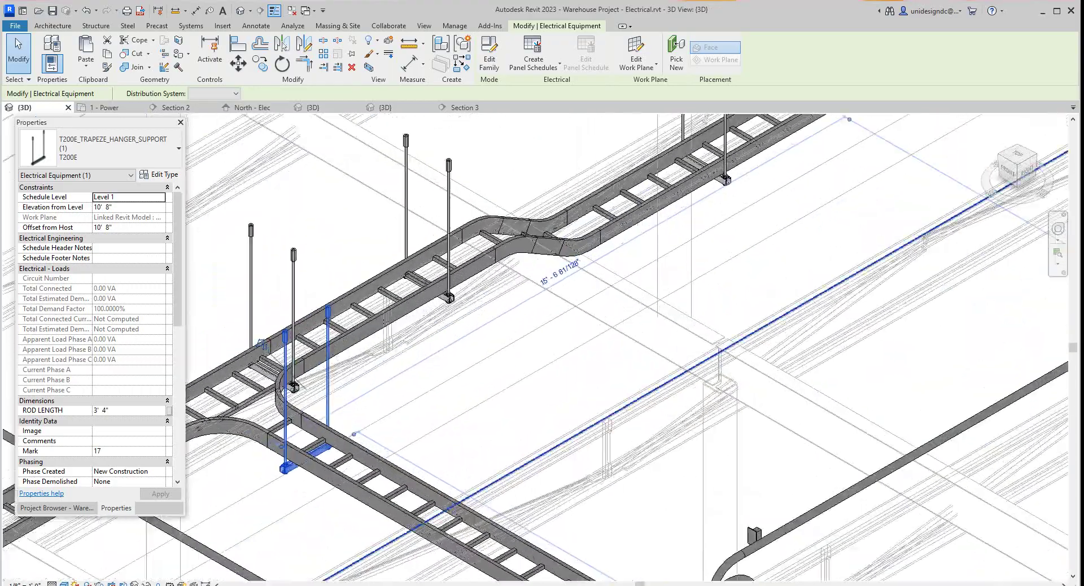
scroll(593, 285, "up", 2)
scroll(624, 290, "down", 2)
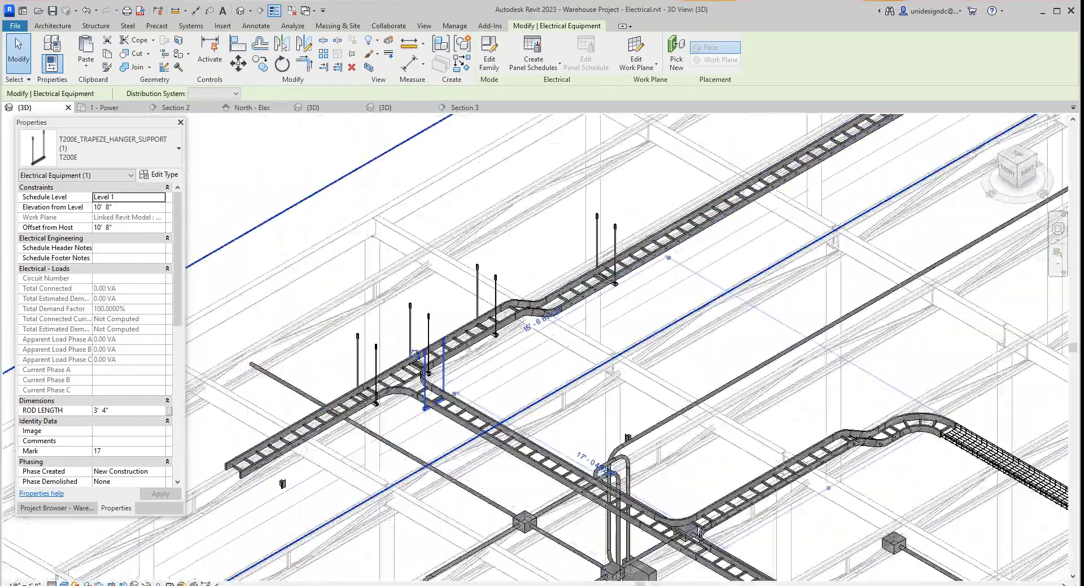
scroll(395, 401, "up", 4)
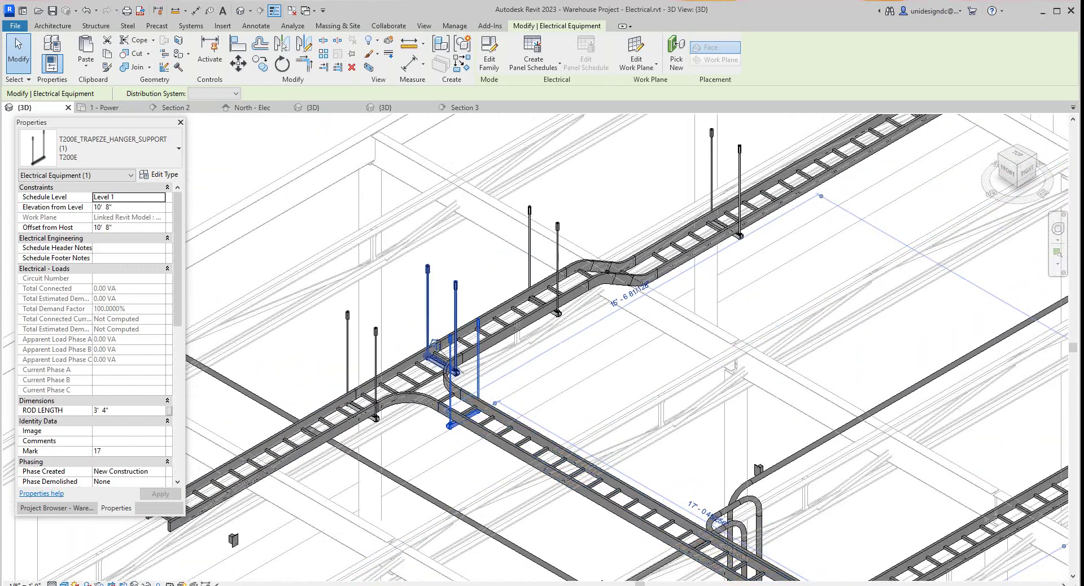
scroll(489, 369, "down", 3)
scroll(691, 249, "up", 3)
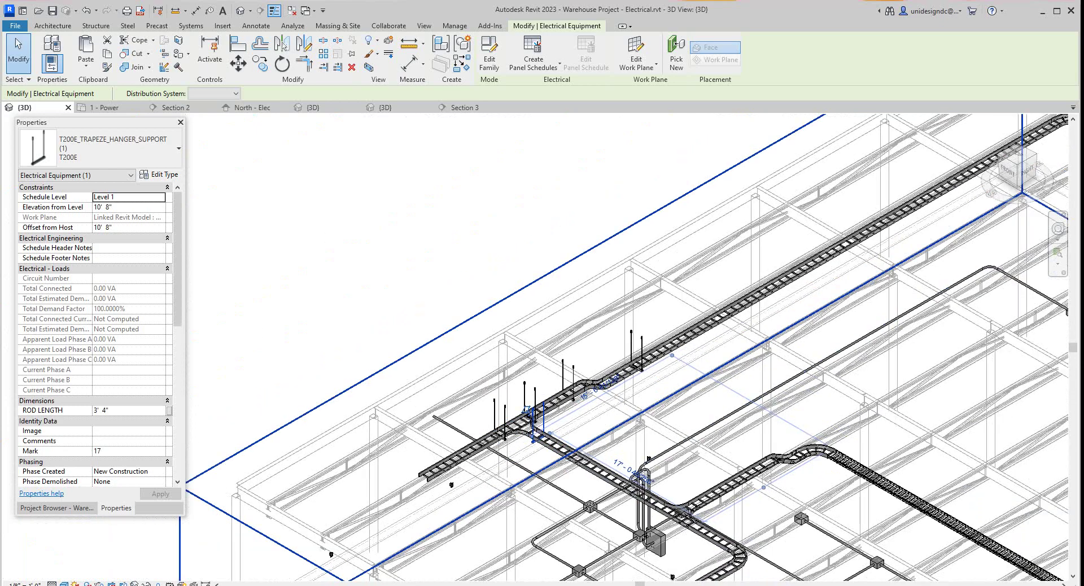
scroll(576, 370, "up", 2)
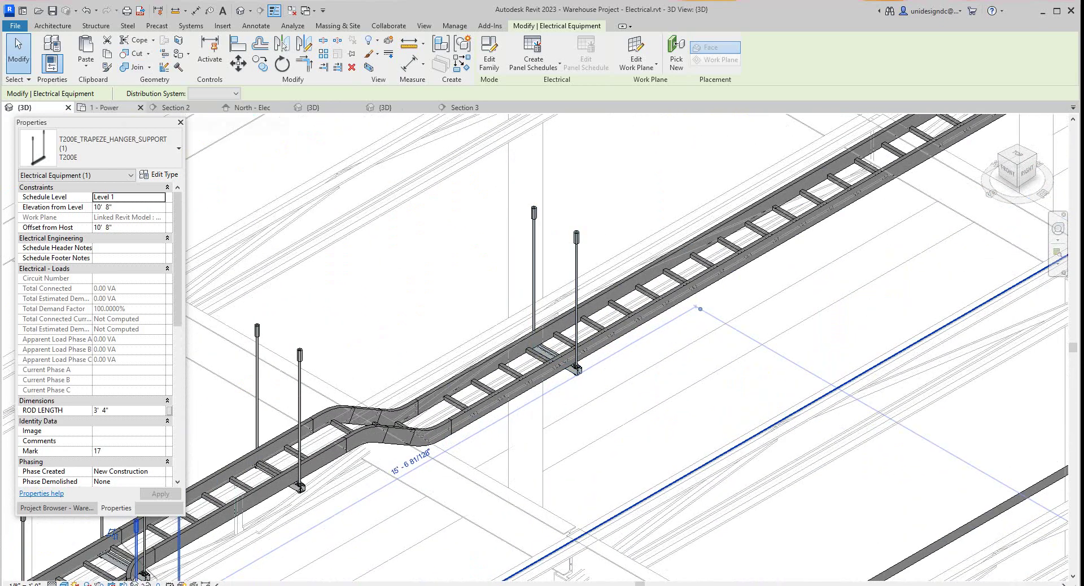
In the 1 - Power plan, copy the trapeze hanger between grids D and E north along the straight tray to just past grid D
left_click(105, 108)
scroll(655, 325, "up", 4)
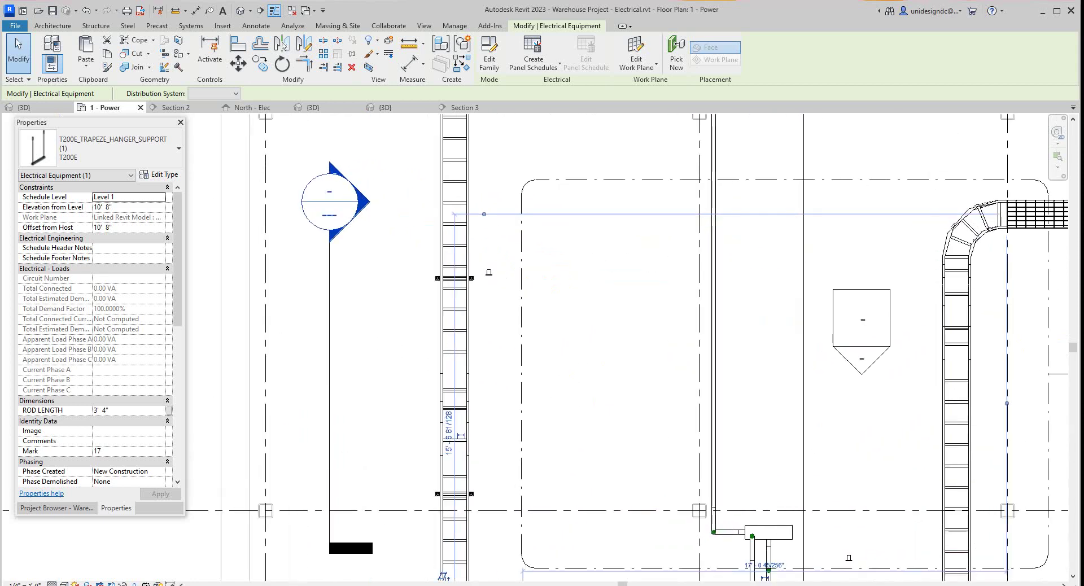
scroll(570, 335, "down", 4)
scroll(486, 299, "up", 5)
key("Escape")
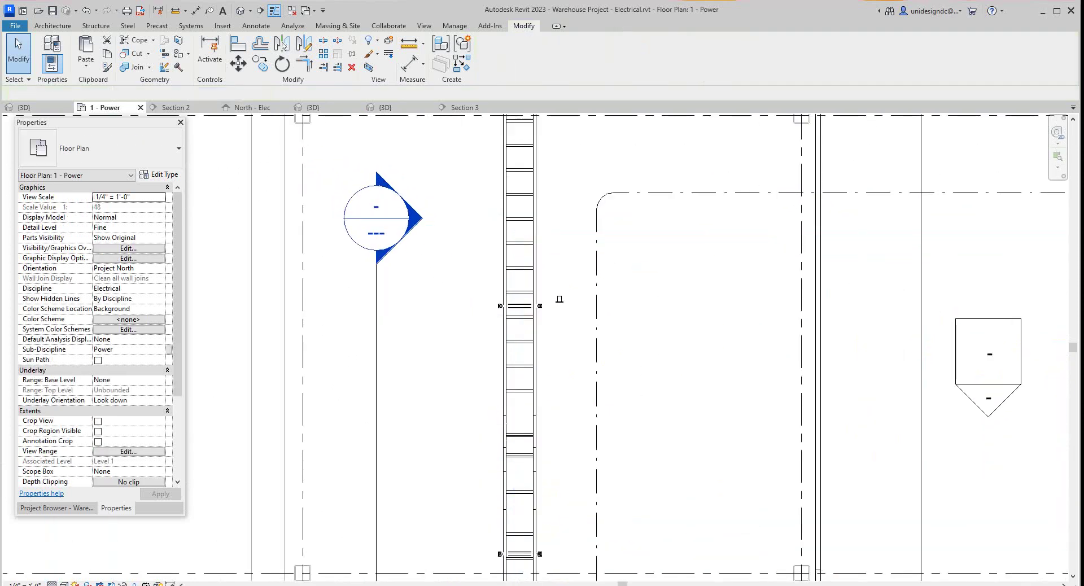
scroll(505, 311, "up", 3)
left_click(538, 293)
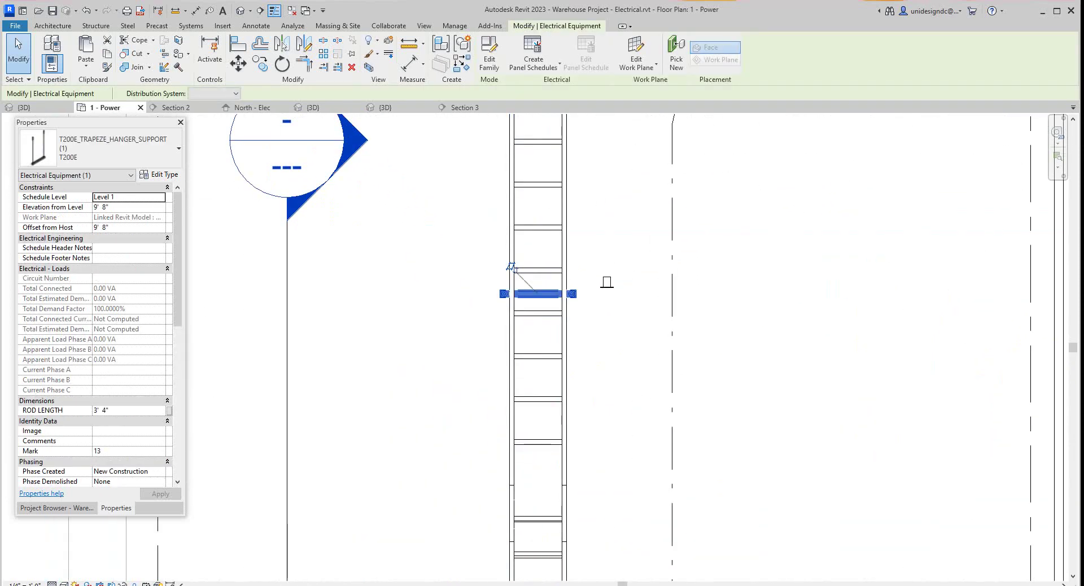
scroll(511, 271, "down", 2)
left_click(260, 64)
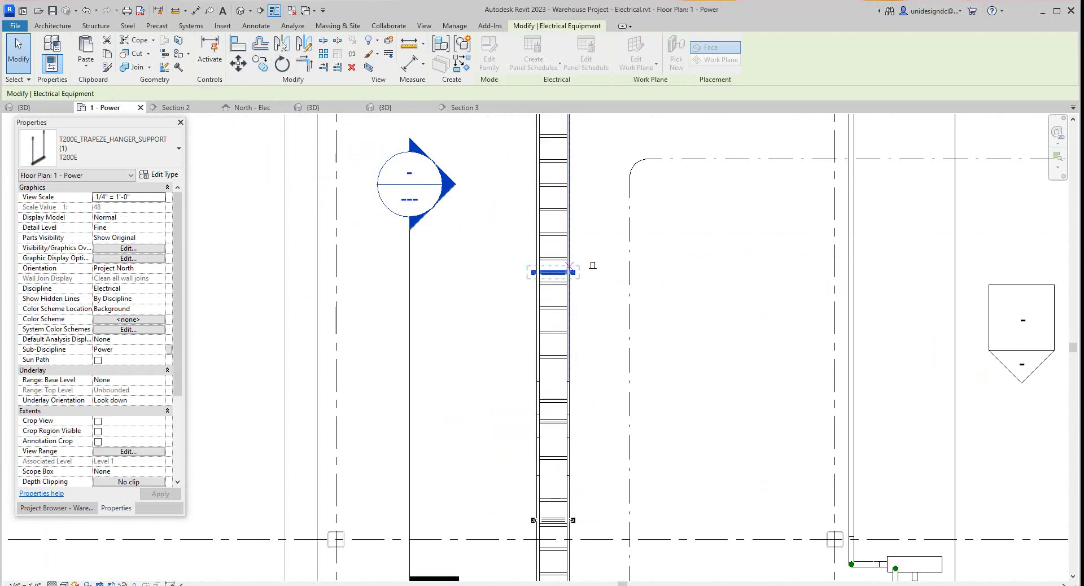
scroll(557, 270, "up", 4)
left_click(551, 272)
scroll(557, 212, "down", 1)
scroll(611, 256, "down", 3)
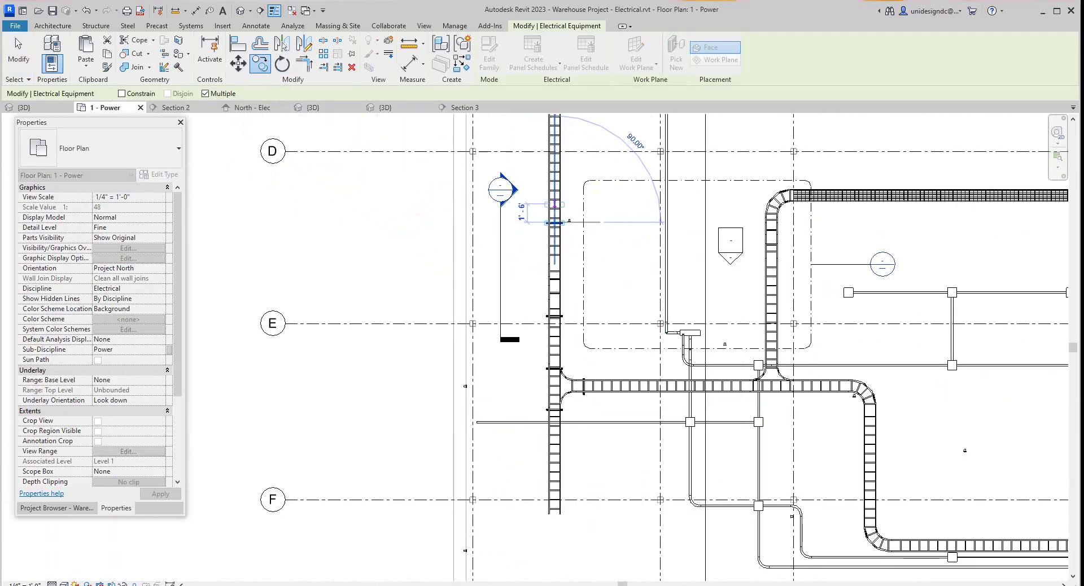
scroll(576, 241, "up", 1)
scroll(577, 241, "down", 2)
scroll(591, 333, "up", 5)
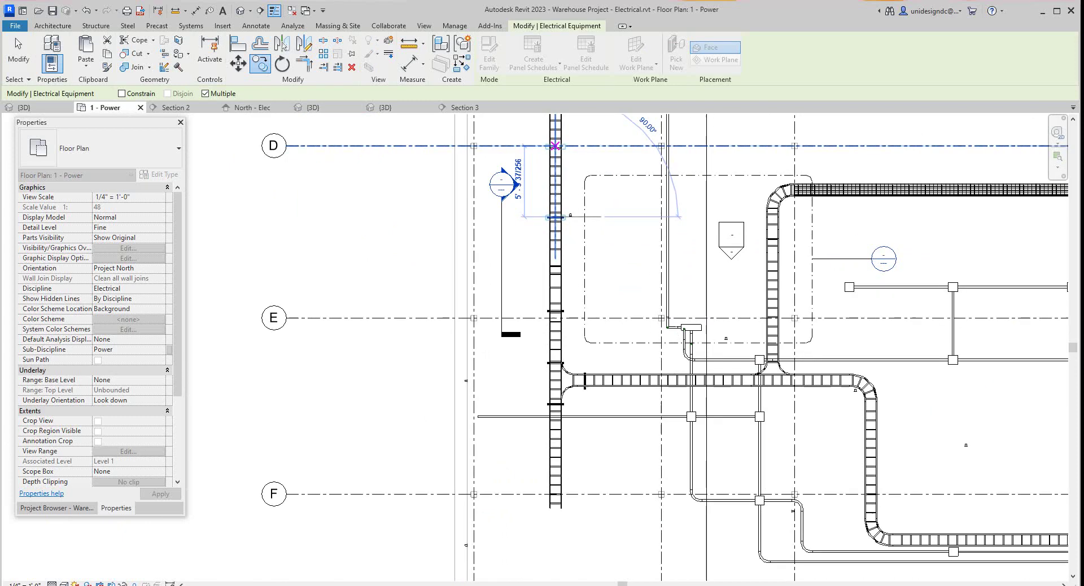
scroll(591, 333, "down", 3)
scroll(589, 325, "up", 4)
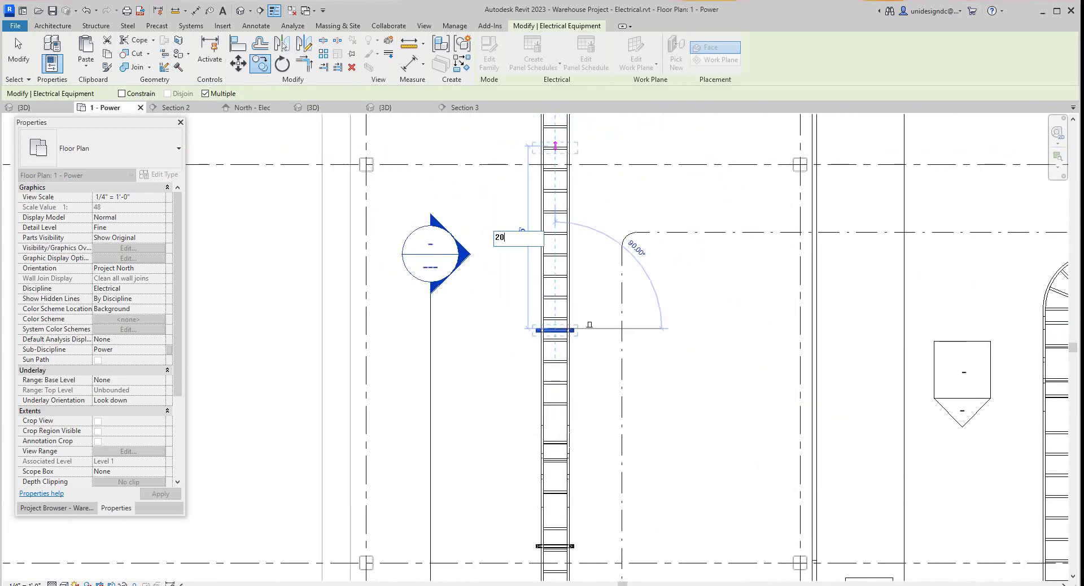
right_click(551, 147)
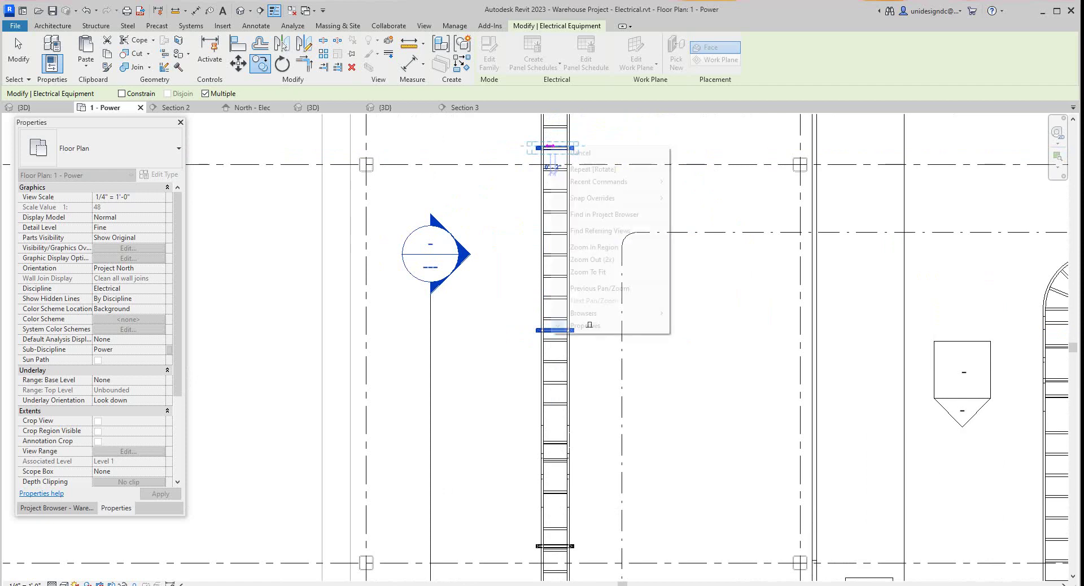
left_click(580, 152)
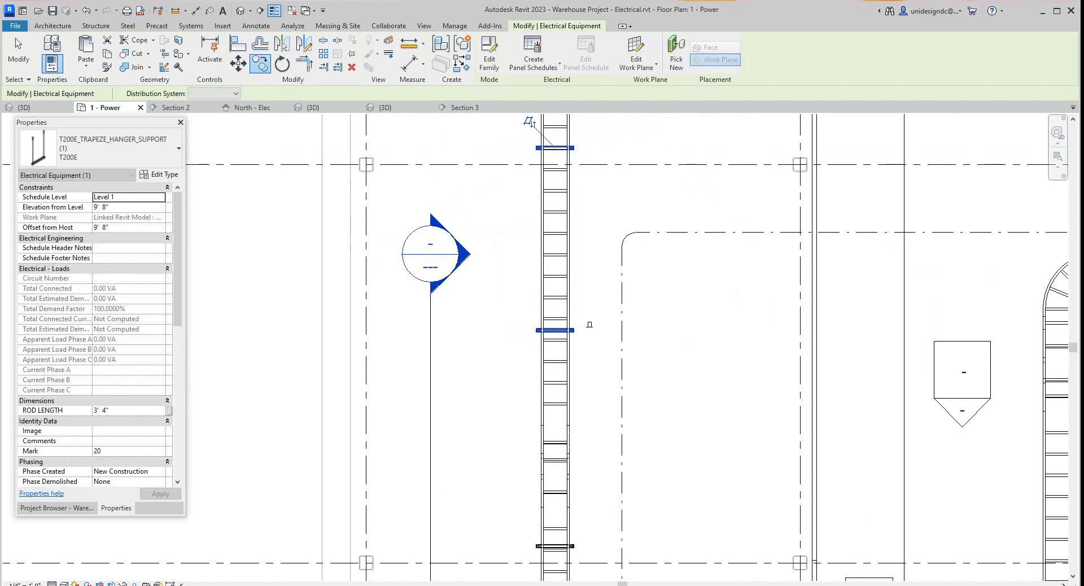
scroll(610, 229, "down", 4)
scroll(486, 411, "down", 1)
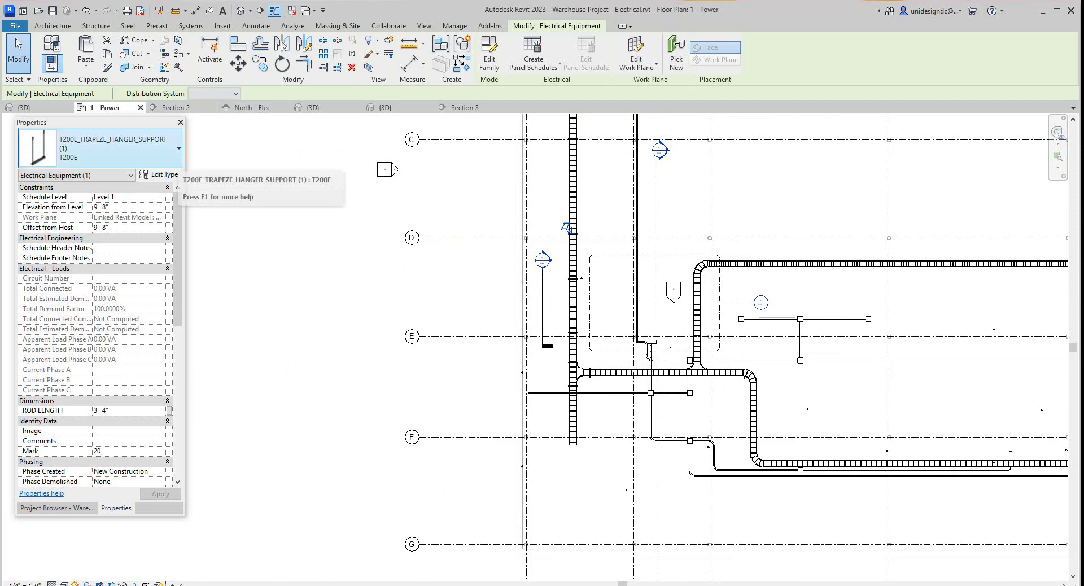
left_click(312, 107)
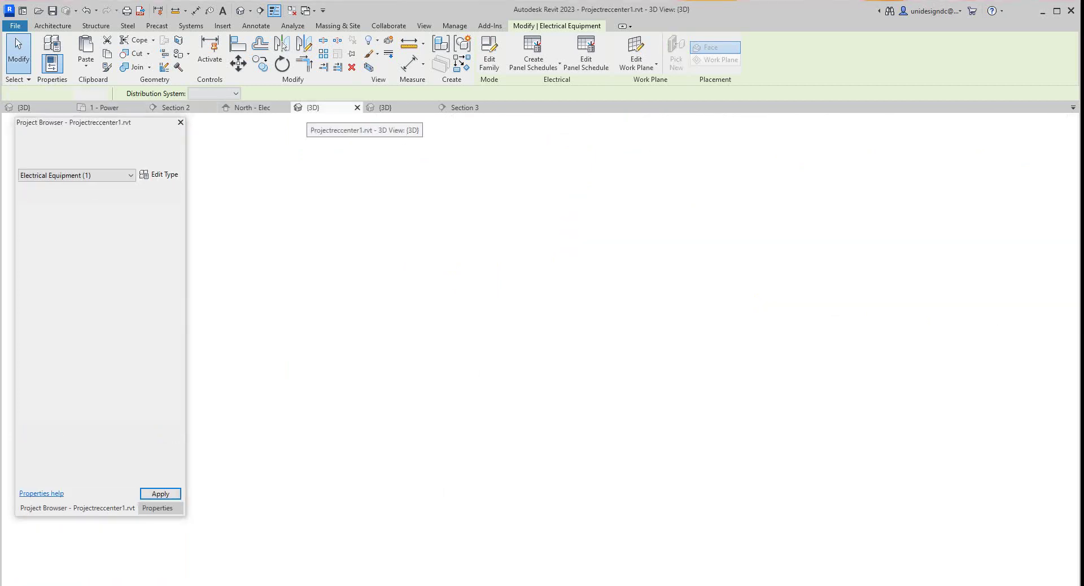
left_click(251, 107)
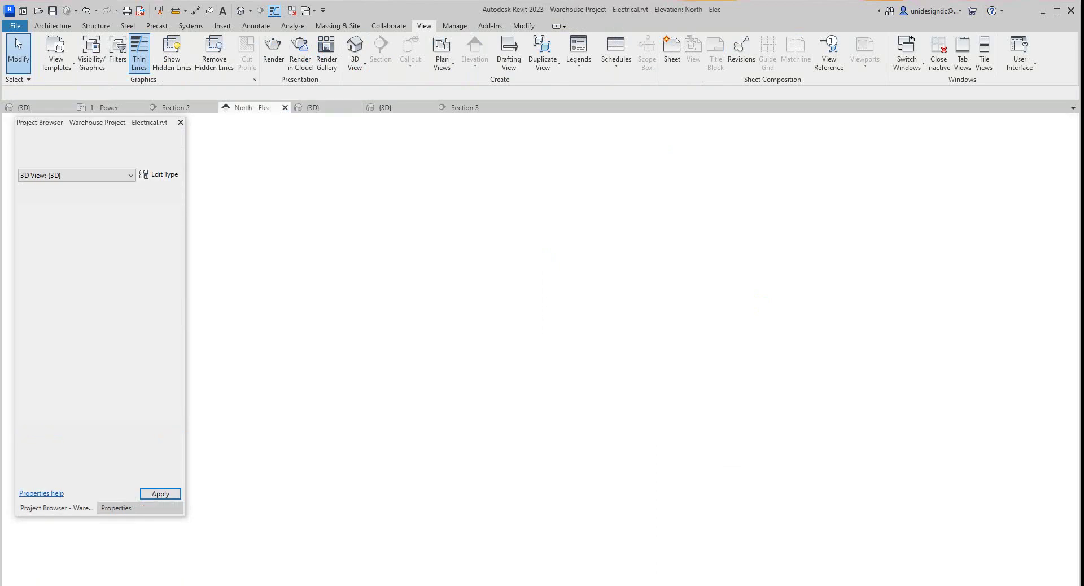
left_click(387, 107)
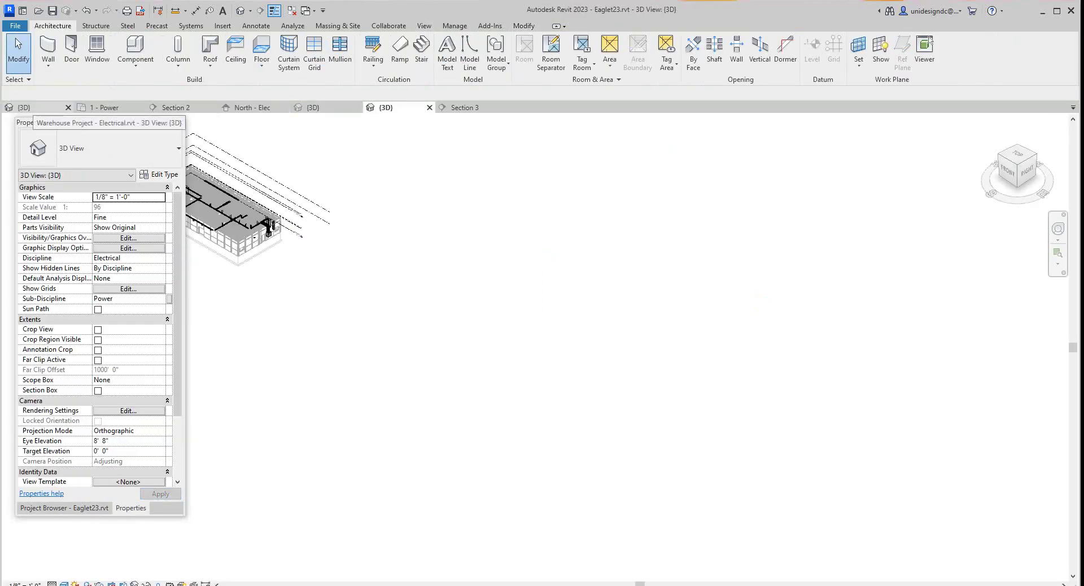
Examine the trapeze hangers along the straight run, at the offset and around the tee in the Warehouse Project - Electrical 3D view
left_click(23, 107)
scroll(542, 339, "down", 3)
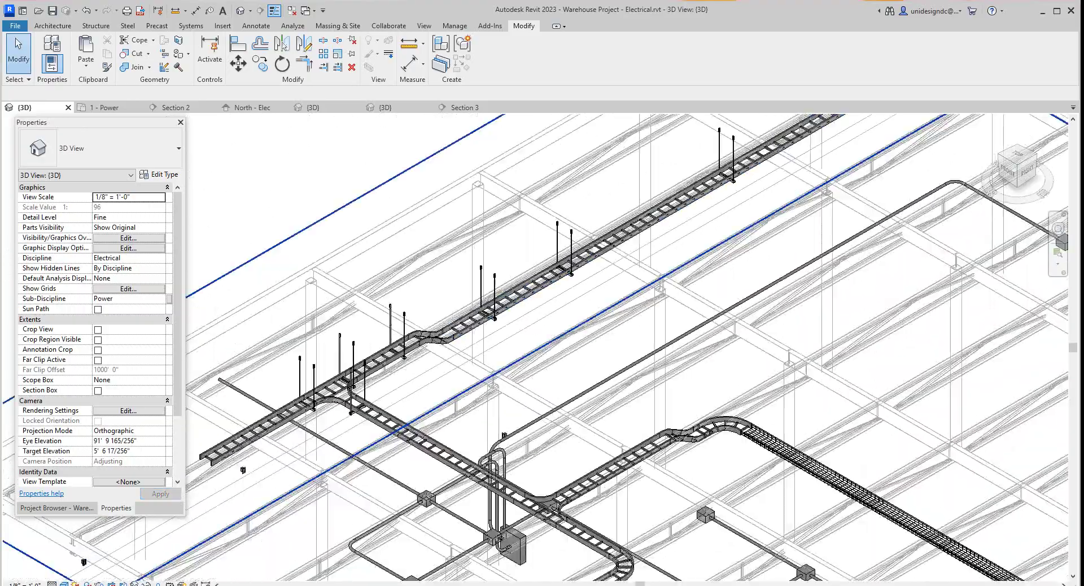
scroll(522, 354, "down", 5)
scroll(544, 332, "up", 5)
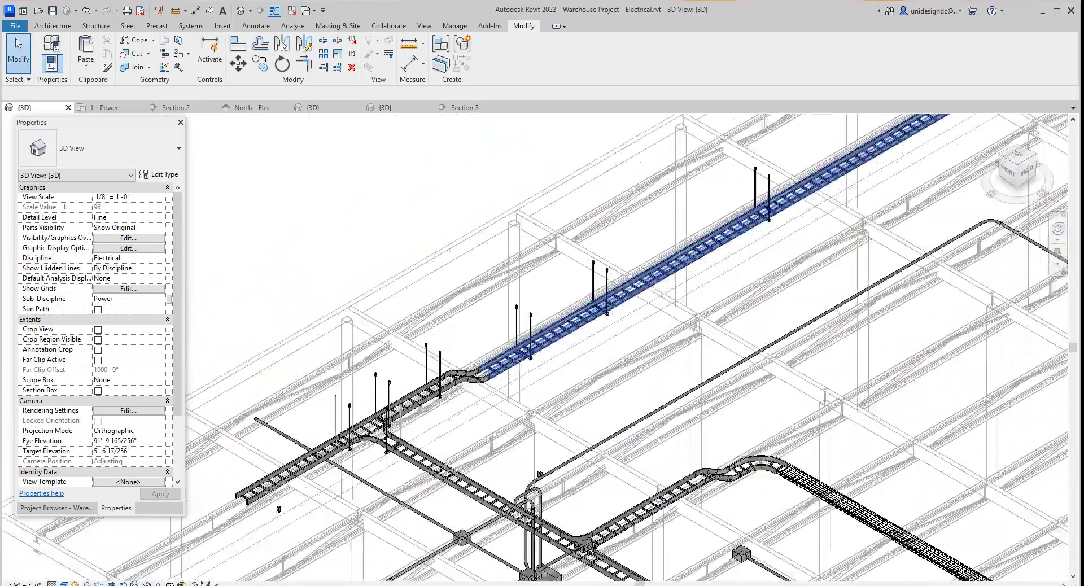
scroll(525, 353, "down", 3)
scroll(432, 403, "up", 5)
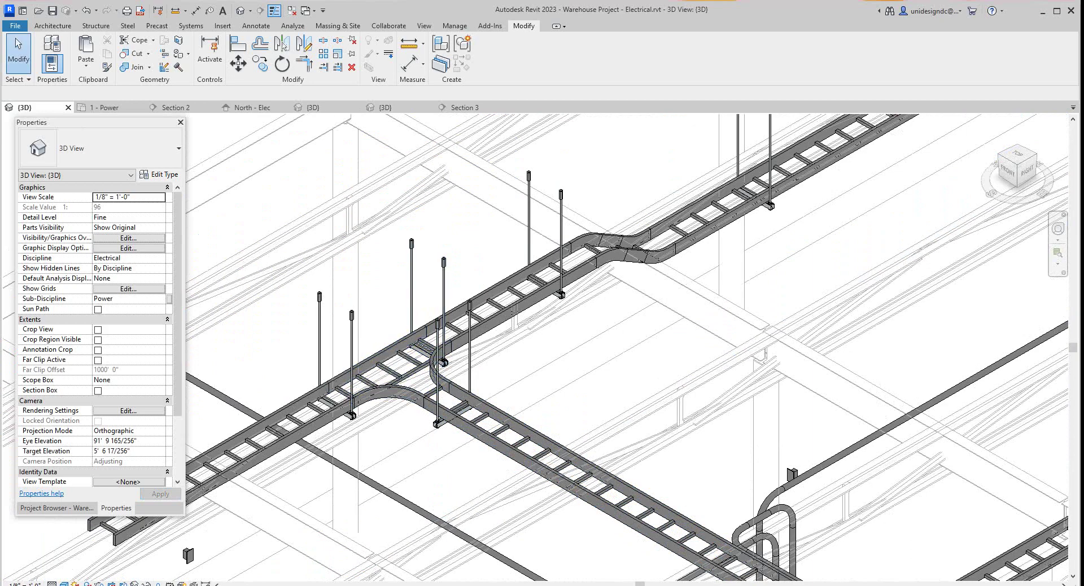
scroll(429, 324, "down", 3)
scroll(428, 381, "up", 8)
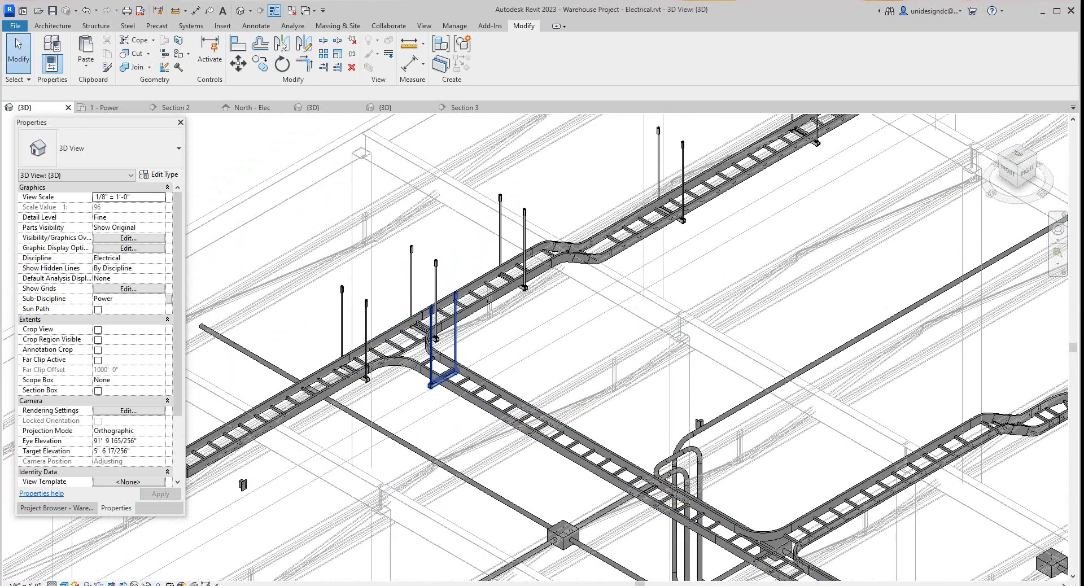
scroll(400, 400, "down", 3)
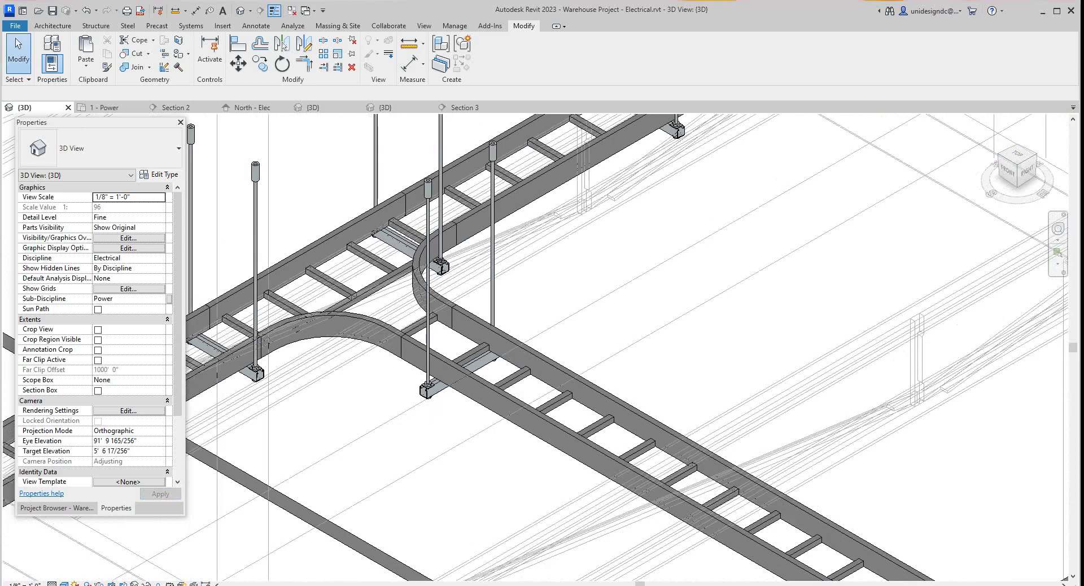
scroll(331, 253, "up", 2)
scroll(321, 250, "down", 3)
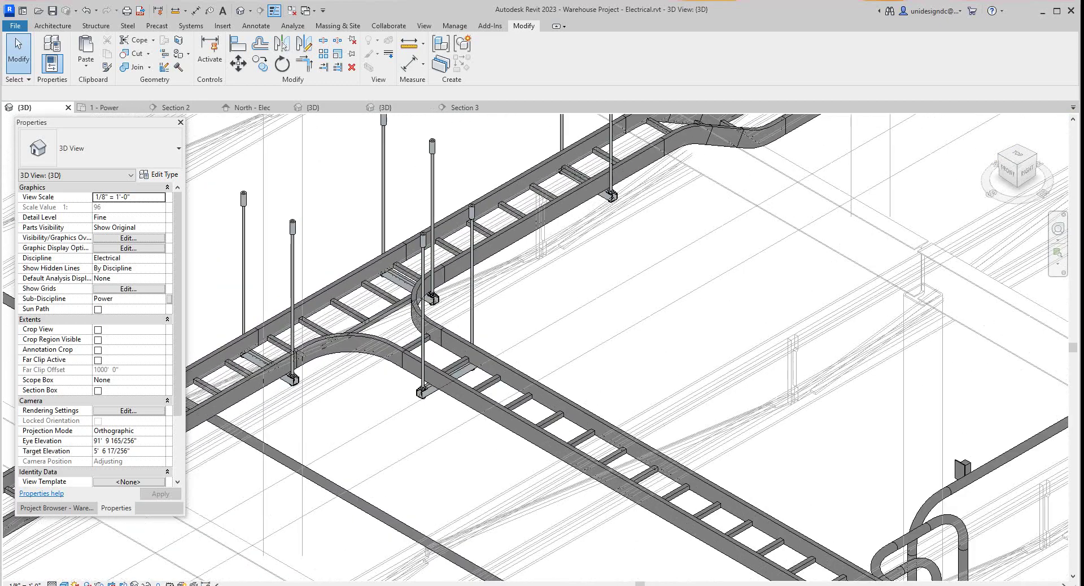
scroll(362, 232, "down", 1)
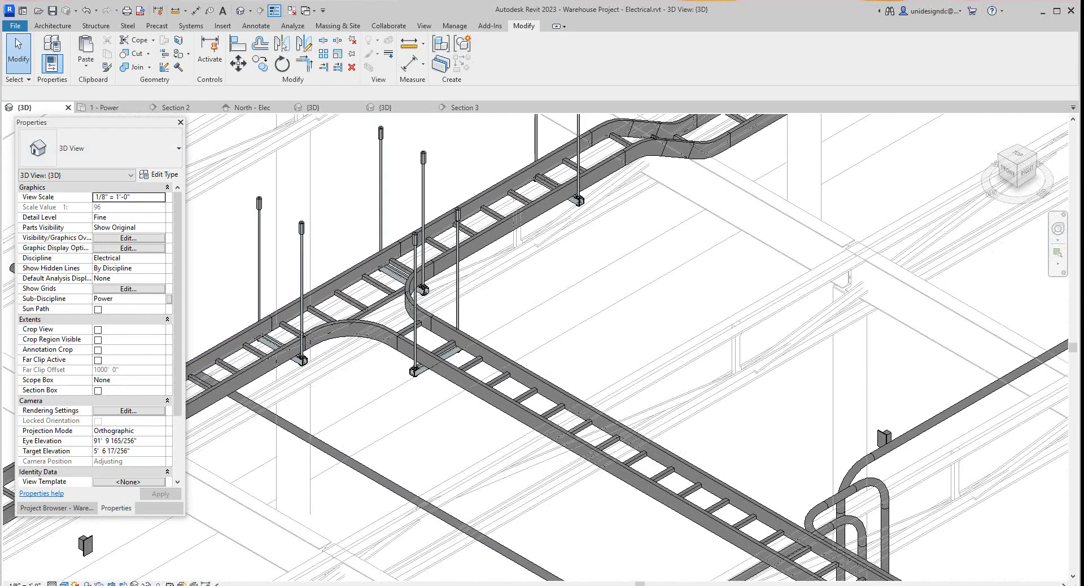
left_click_drag(90, 122, 89, 156)
scroll(491, 220, "down", 6)
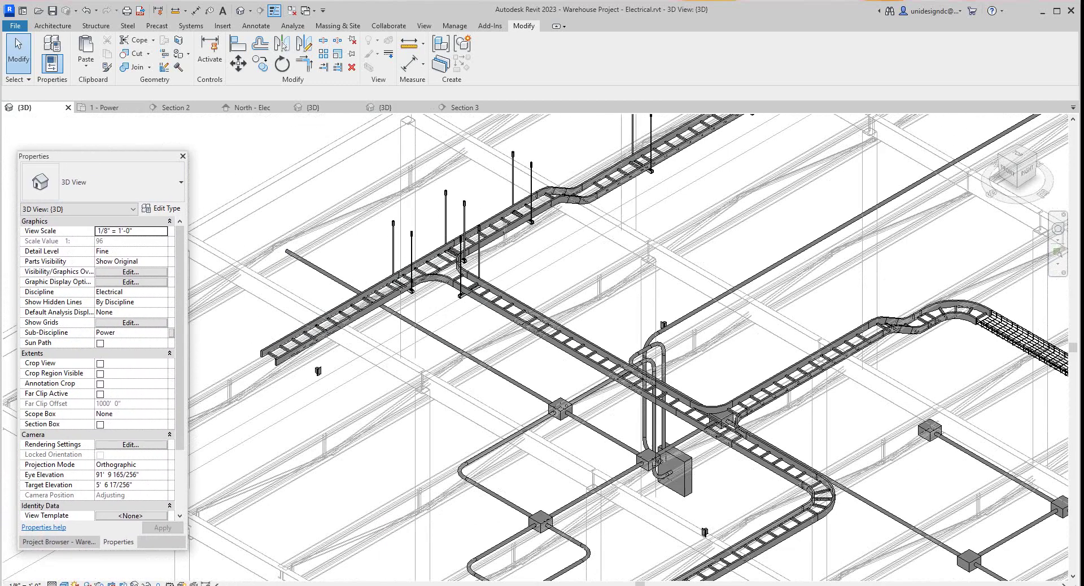
scroll(345, 198, "up", 5)
scroll(483, 263, "up", 5)
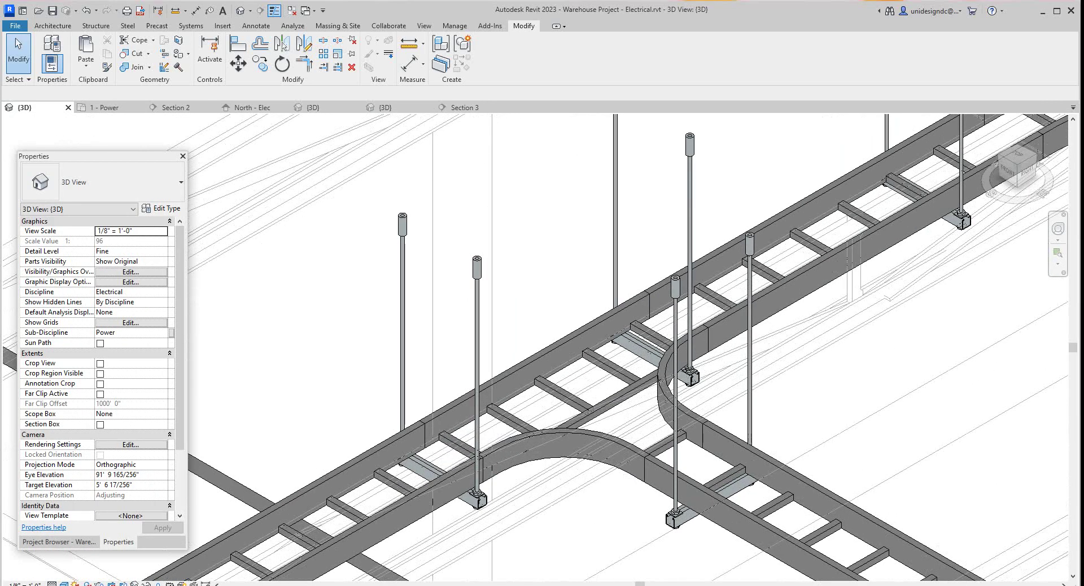
scroll(753, 414, "down", 2)
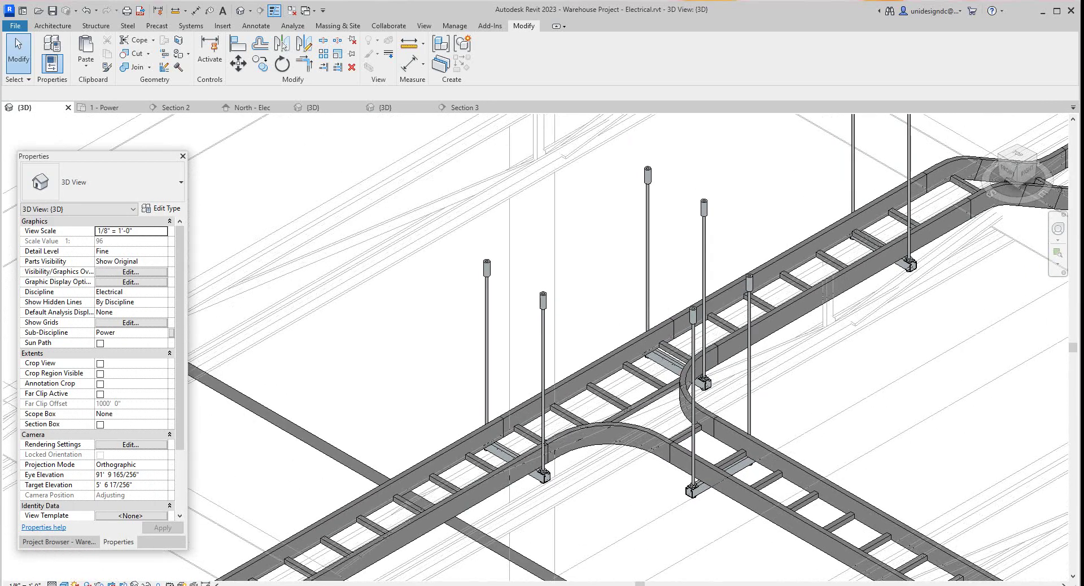
scroll(795, 393, "down", 2)
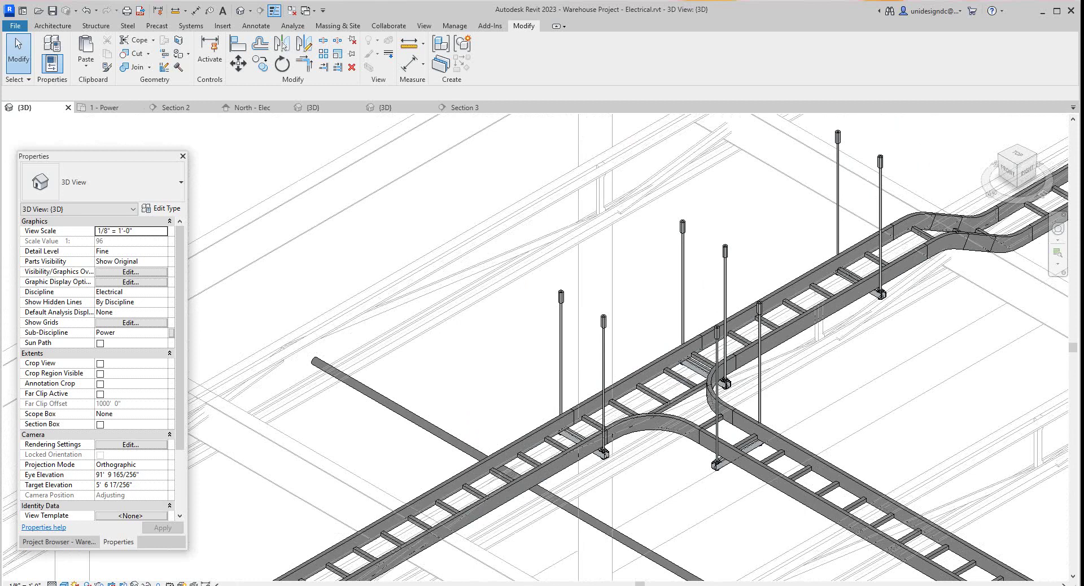